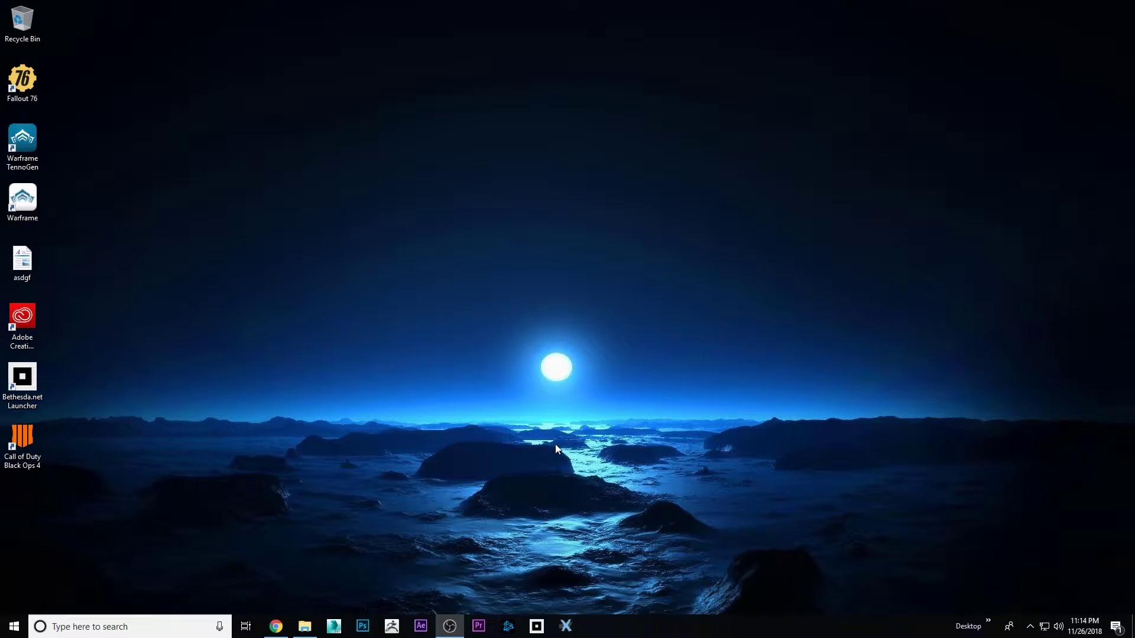
# Launch ZBrush and draw a Cube3D on the canvas with LightBox hidden
pyautogui.click(397, 630)
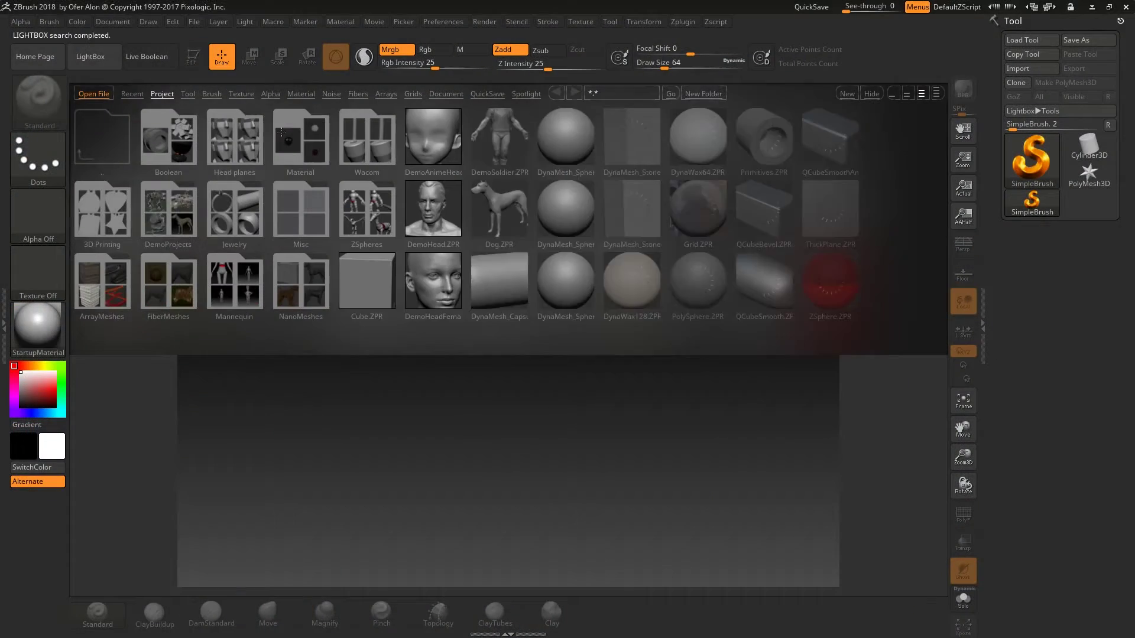
pyautogui.click(91, 59)
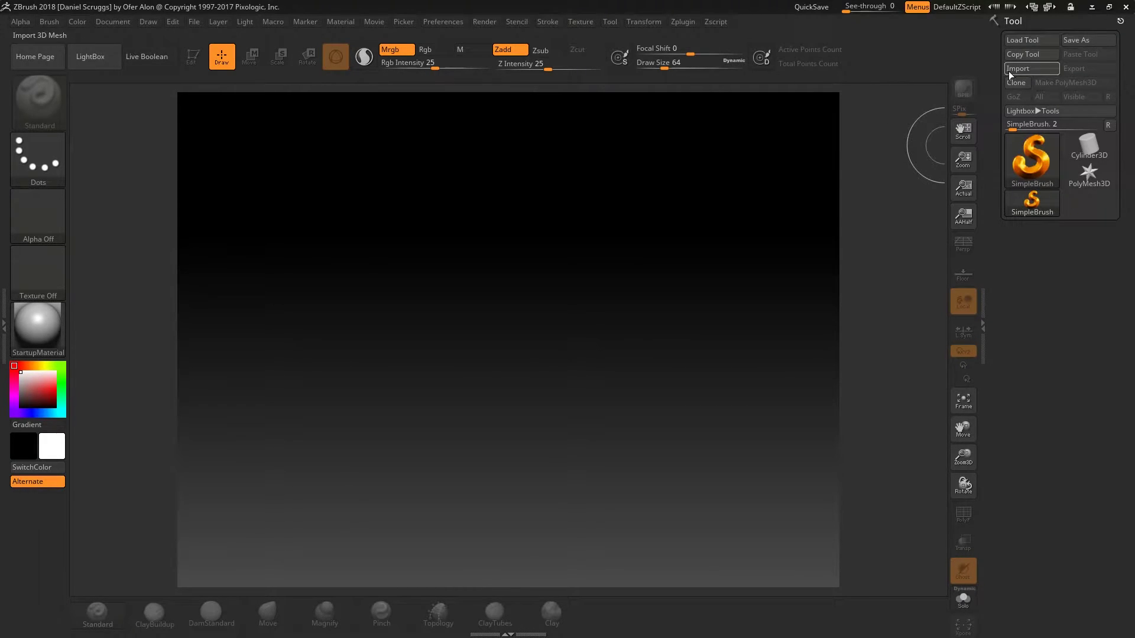
pyautogui.click(1033, 155)
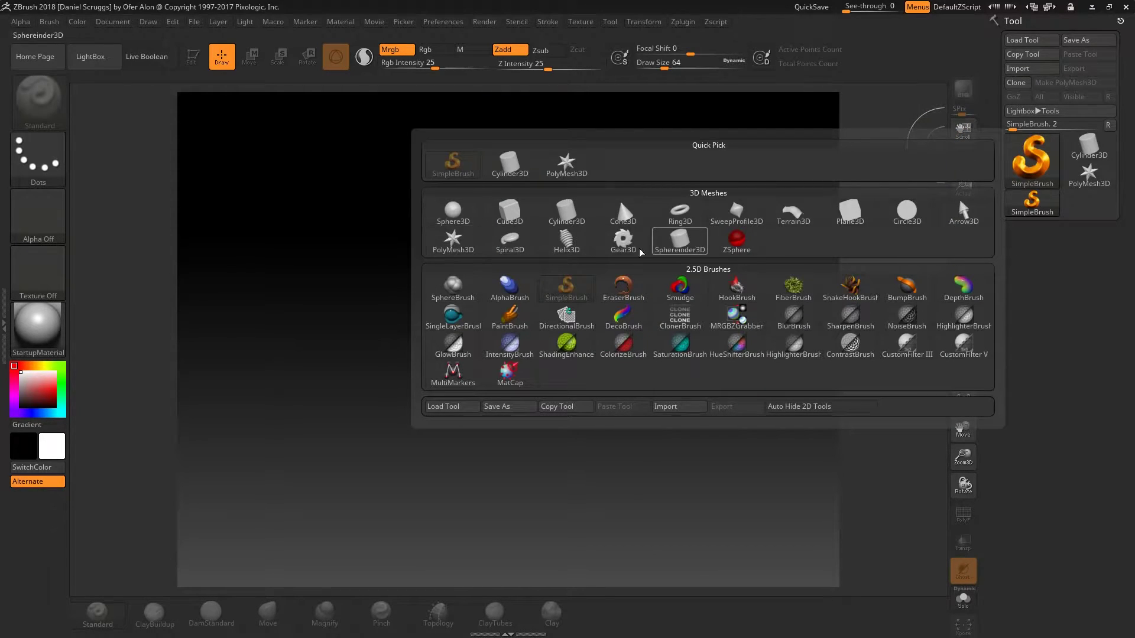
pyautogui.click(509, 212)
pyautogui.moveTo(491, 342); pyautogui.dragTo(493, 550)
# Draw several more Cube3D copies across the canvas at varied sizes and angles
pyautogui.moveTo(697, 232)
pyautogui.mouseDown()
pyautogui.moveTo(357, 327)
pyautogui.moveTo(656, 254)
pyautogui.moveTo(329, 194)
pyautogui.moveTo(487, 266)
pyautogui.moveTo(375, 313)
pyautogui.mouseUp()
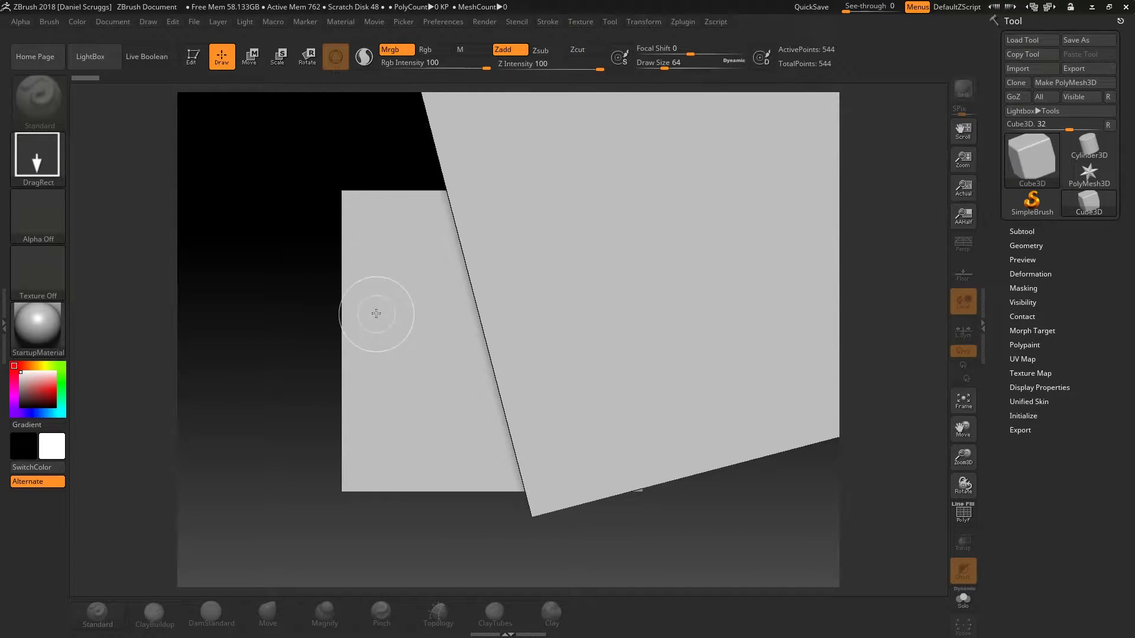
pyautogui.moveTo(282, 225); pyautogui.dragTo(486, 430)
pyautogui.moveTo(484, 285); pyautogui.dragTo(469, 475)
pyautogui.moveTo(372, 304); pyautogui.dragTo(274, 494)
pyautogui.moveTo(416, 278); pyautogui.dragTo(299, 469)
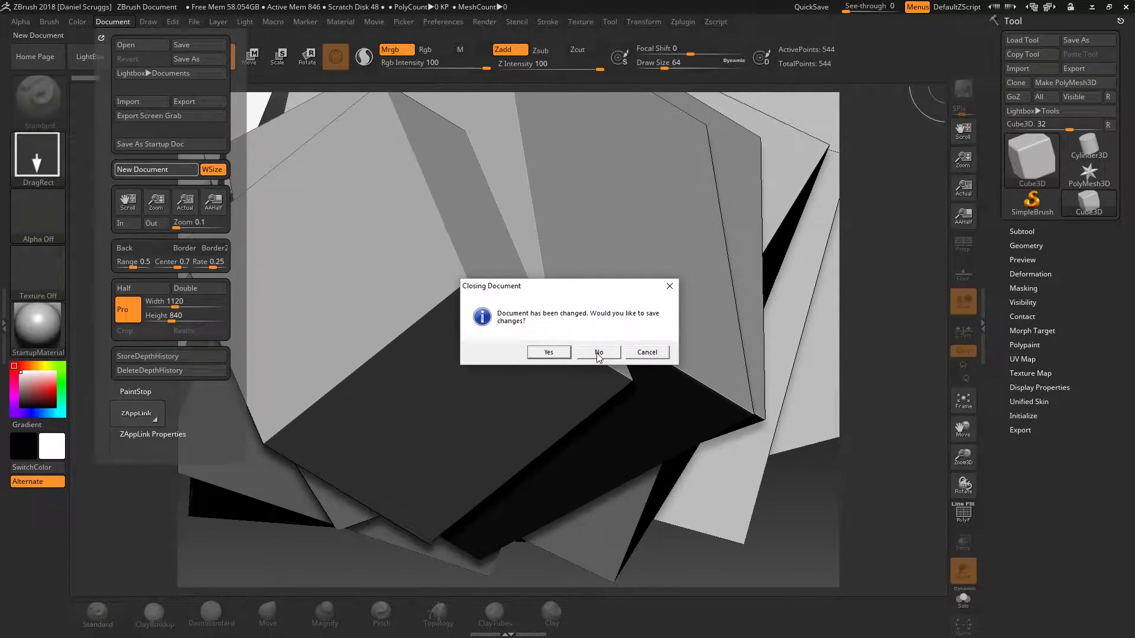
# Start a new document without saving the changes and draw a single Cube3D in Edit mode
pyautogui.click(599, 352)
pyautogui.click(1031, 157)
pyautogui.moveTo(459, 359); pyautogui.dragTo(481, 611)
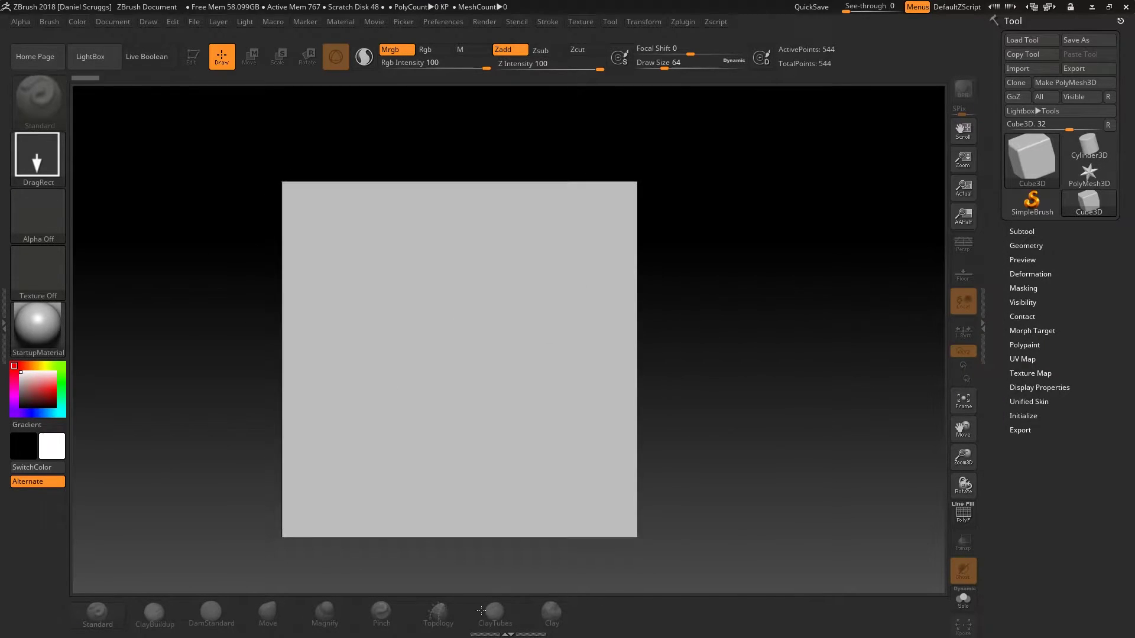
pyautogui.click(191, 56)
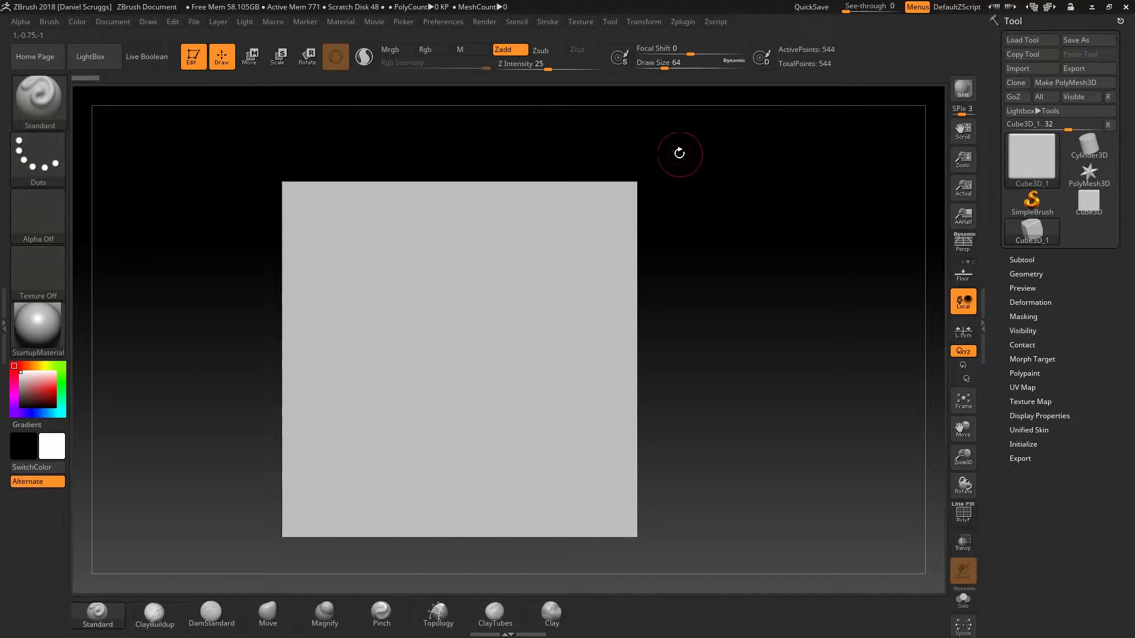
pyautogui.moveTo(679, 154); pyautogui.dragTo(797, 242)
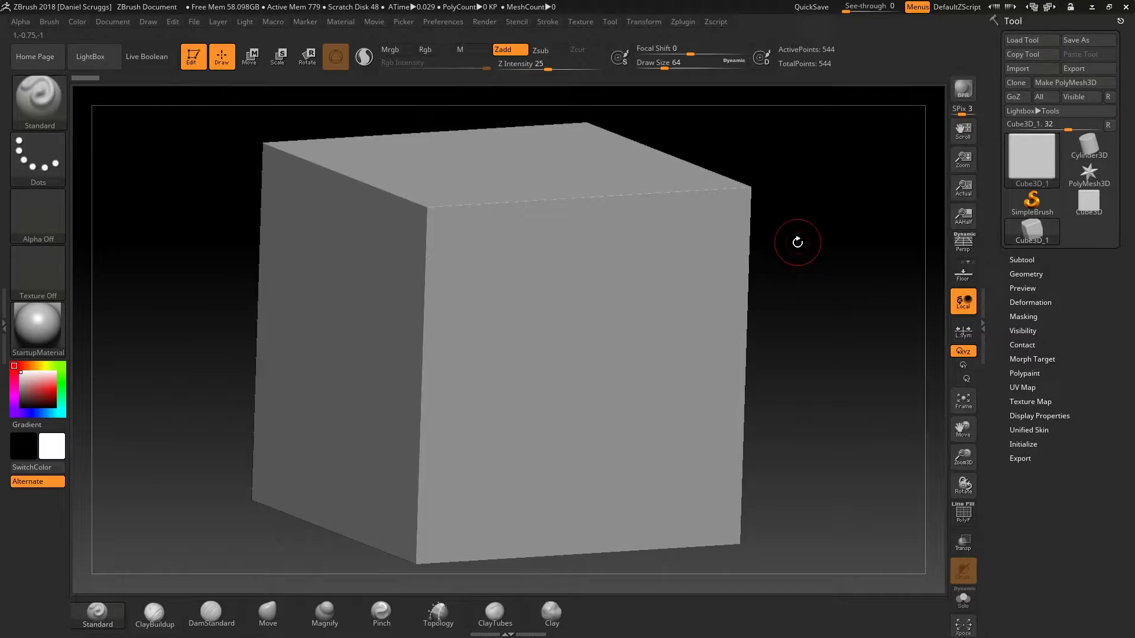
# Cycle through the interface layouts, including Sculpt01, compact_UI, compact_UI_brush_materials, Default and LeftRightShelf, ending on legacy4R8
pyautogui.click(364, 59)
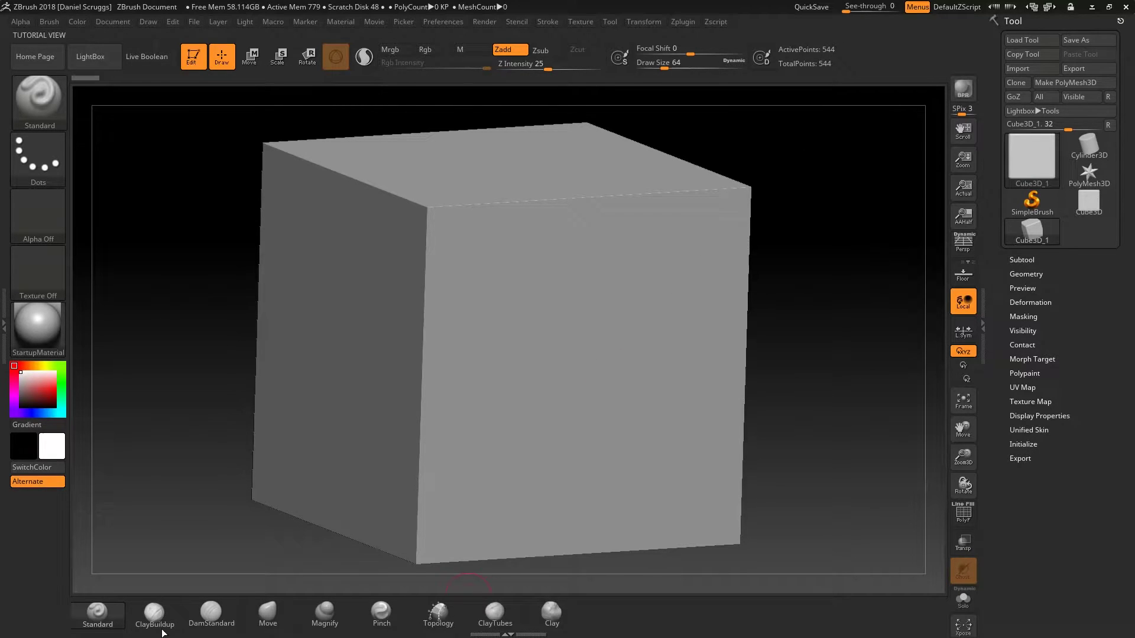
pyautogui.click(1032, 7)
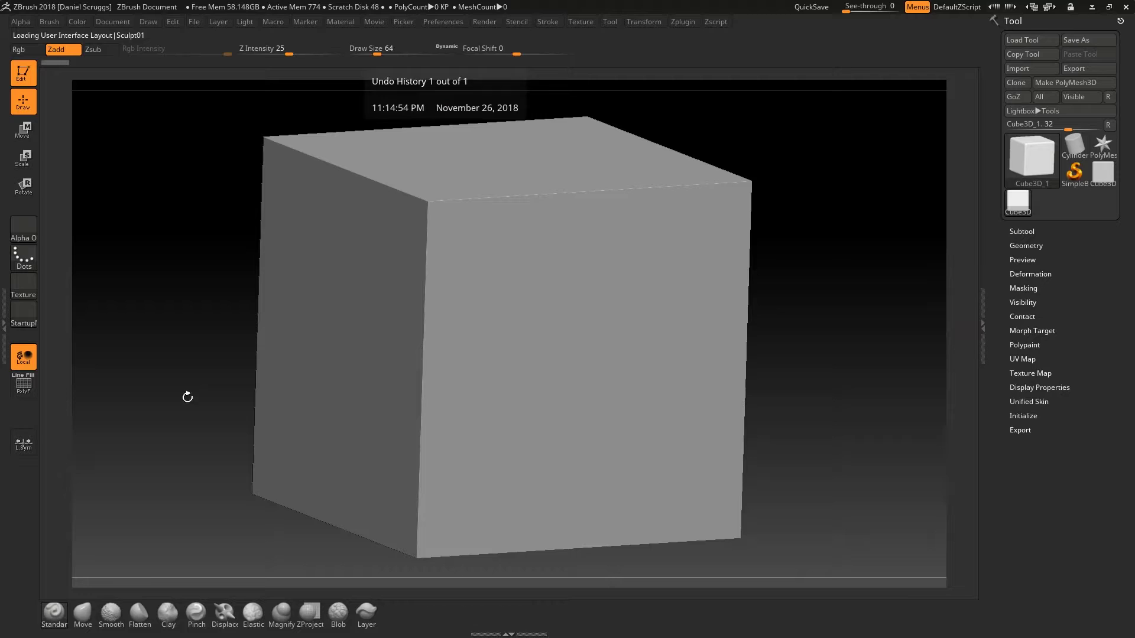
pyautogui.click(1039, 7)
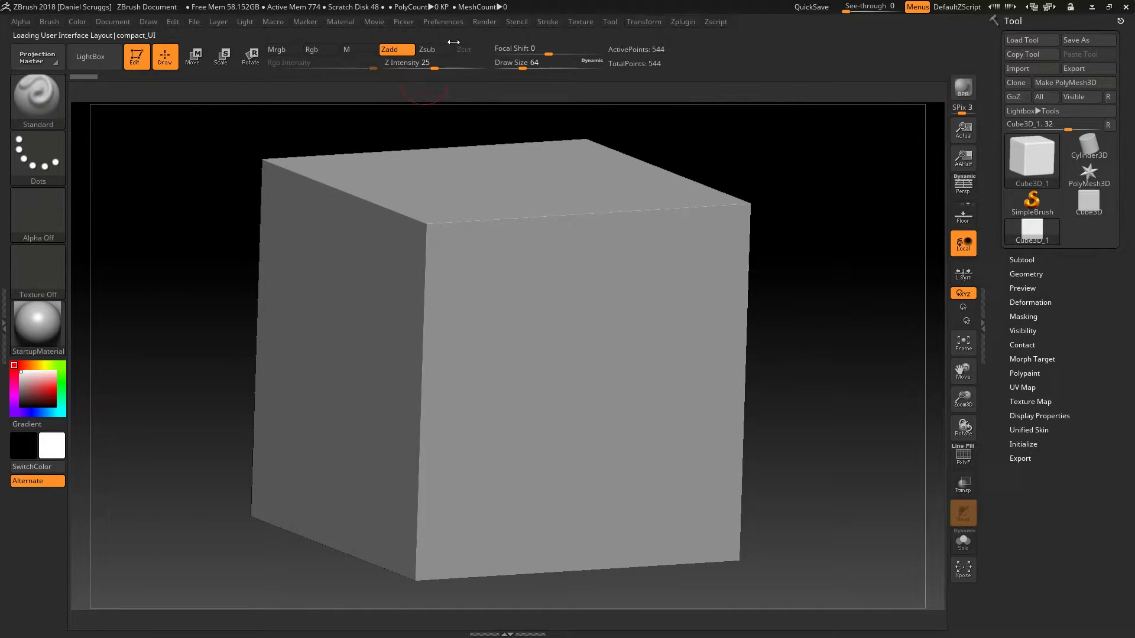
pyautogui.click(1048, 7)
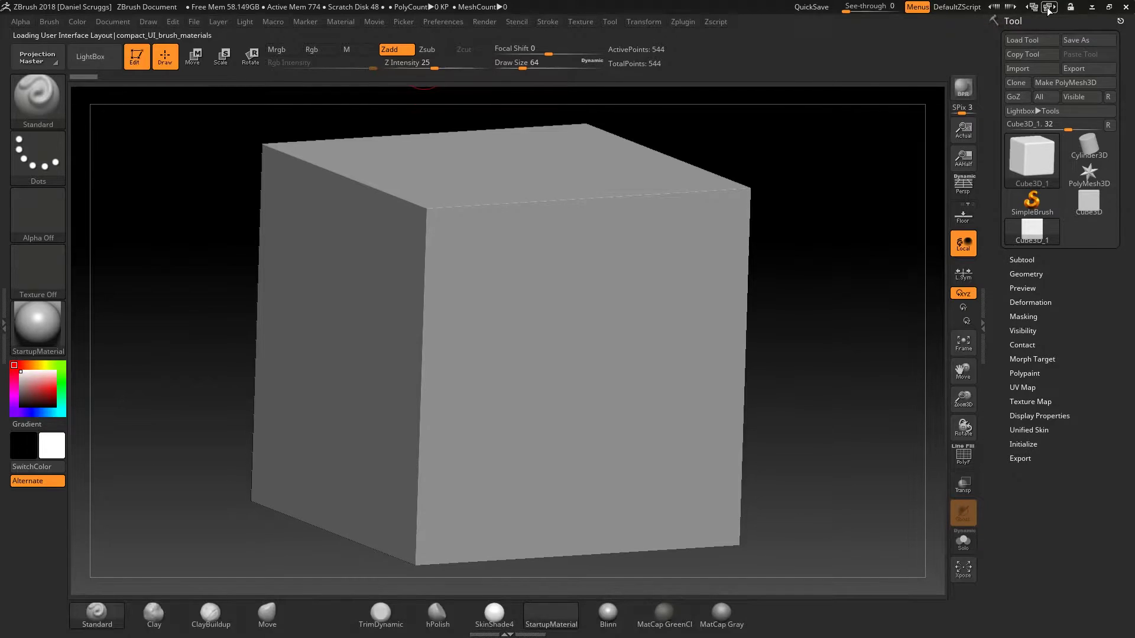
pyautogui.click(1048, 7)
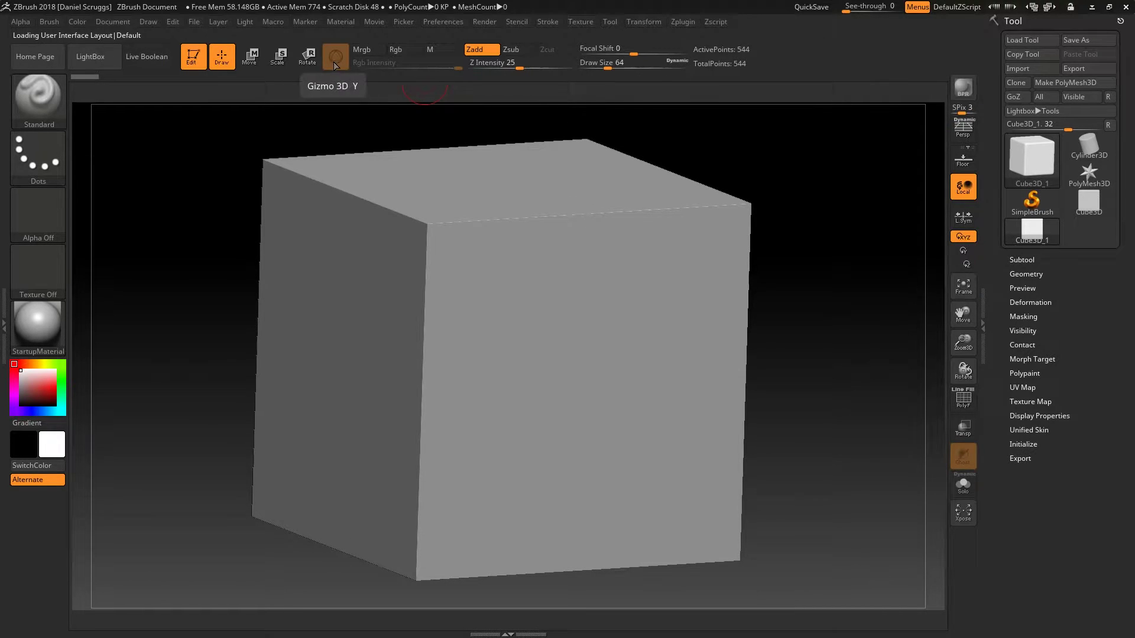
pyautogui.click(1048, 7)
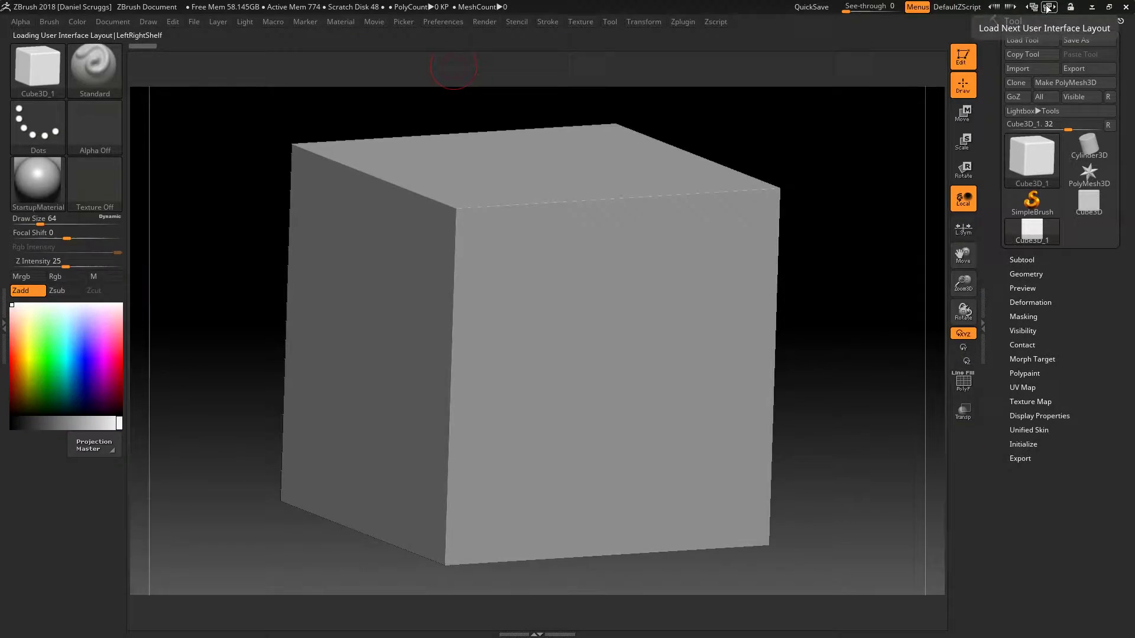
pyautogui.click(1048, 7)
pyautogui.click(1048, 7)
pyautogui.click(1047, 7)
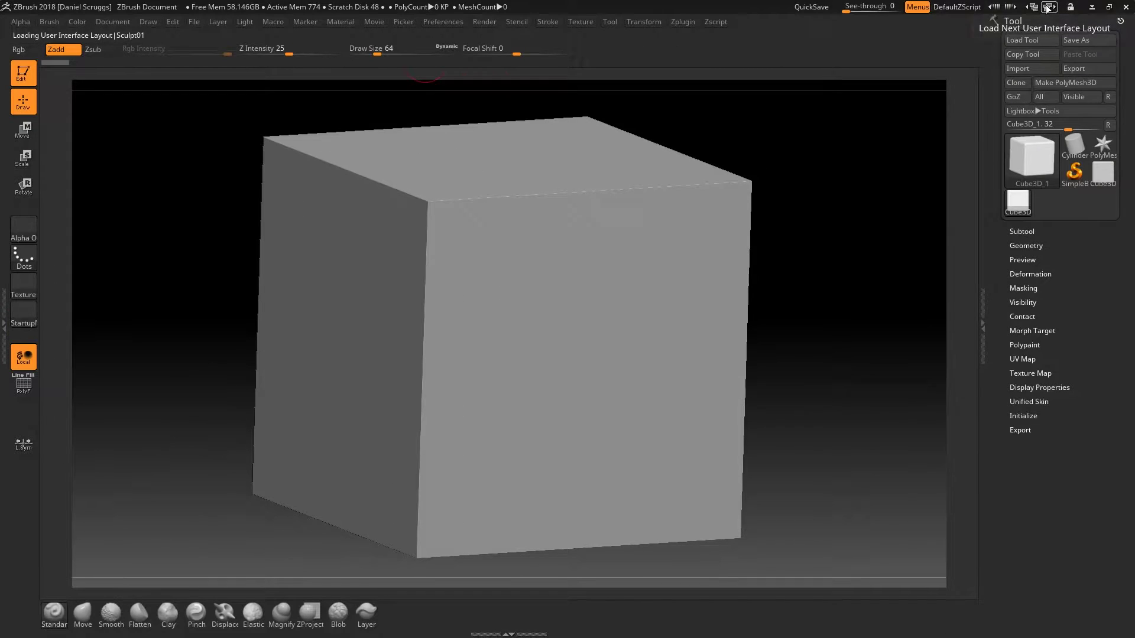
pyautogui.click(1048, 7)
pyautogui.click(1048, 7)
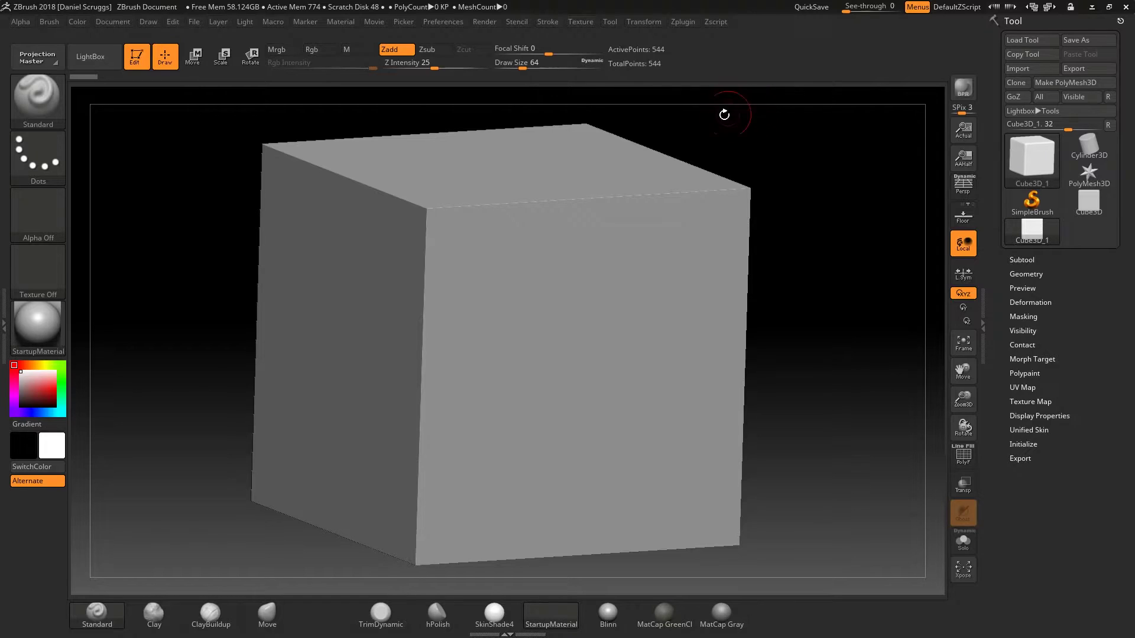
pyautogui.moveTo(633, 76)
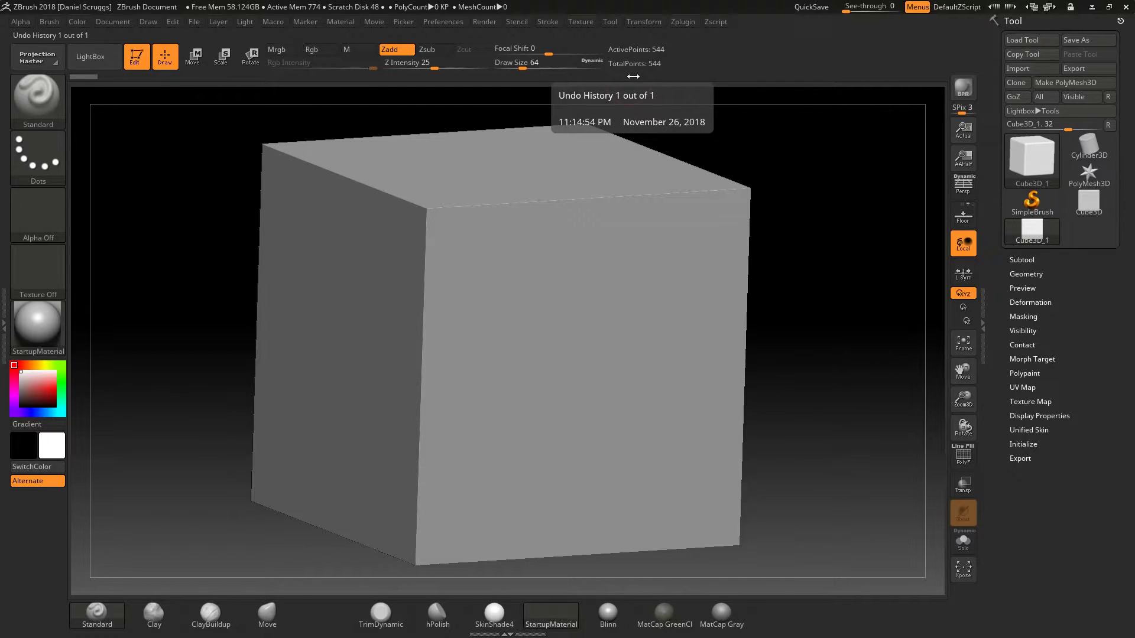
pyautogui.click(1049, 8)
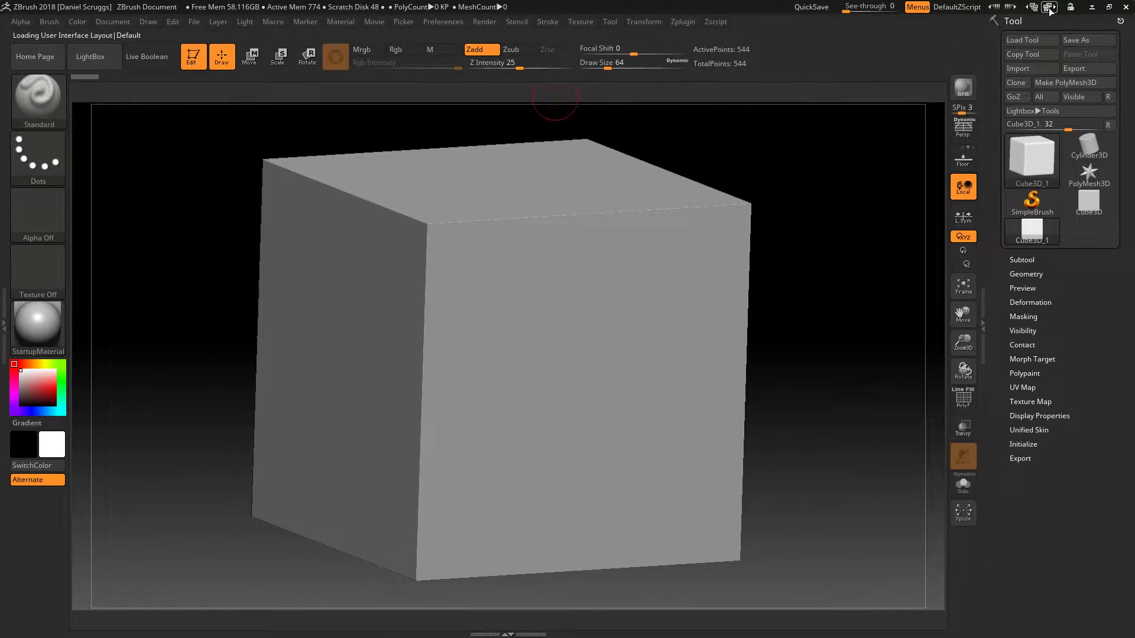
pyautogui.click(1050, 7)
pyautogui.click(1049, 8)
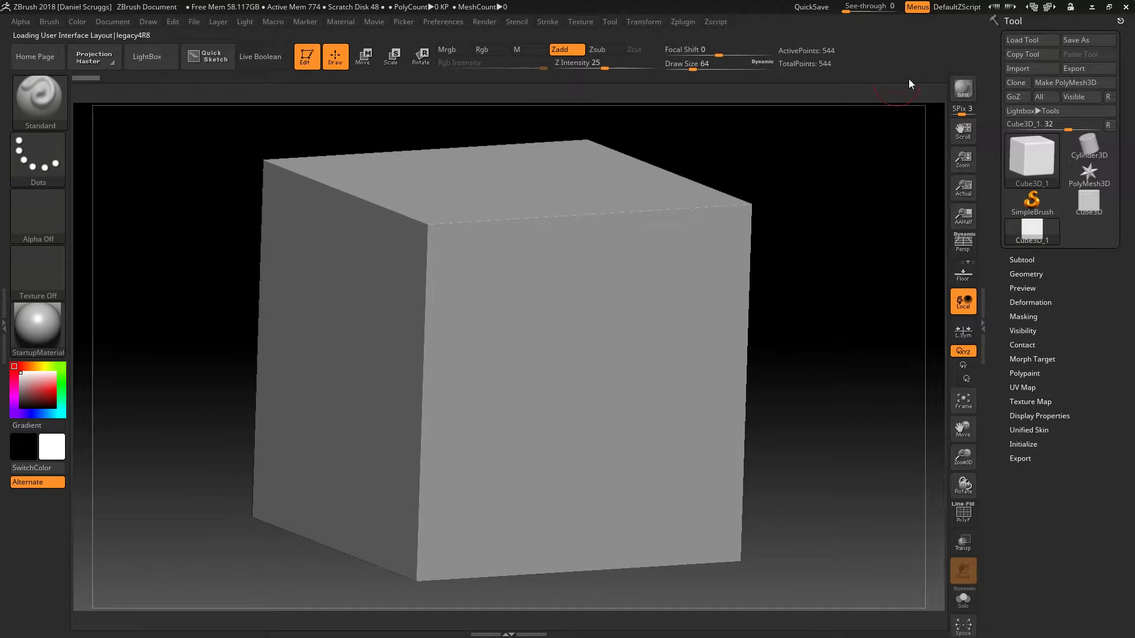
# Restart ZBrush without saving the project and hide LightBox
pyautogui.click(1127, 7)
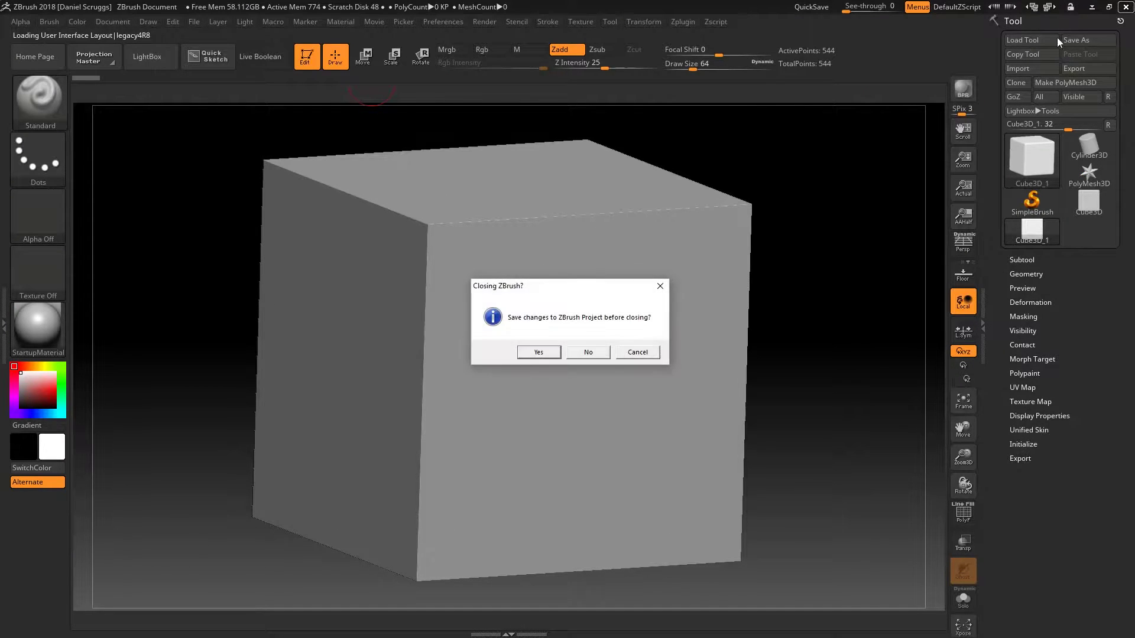
pyautogui.click(583, 353)
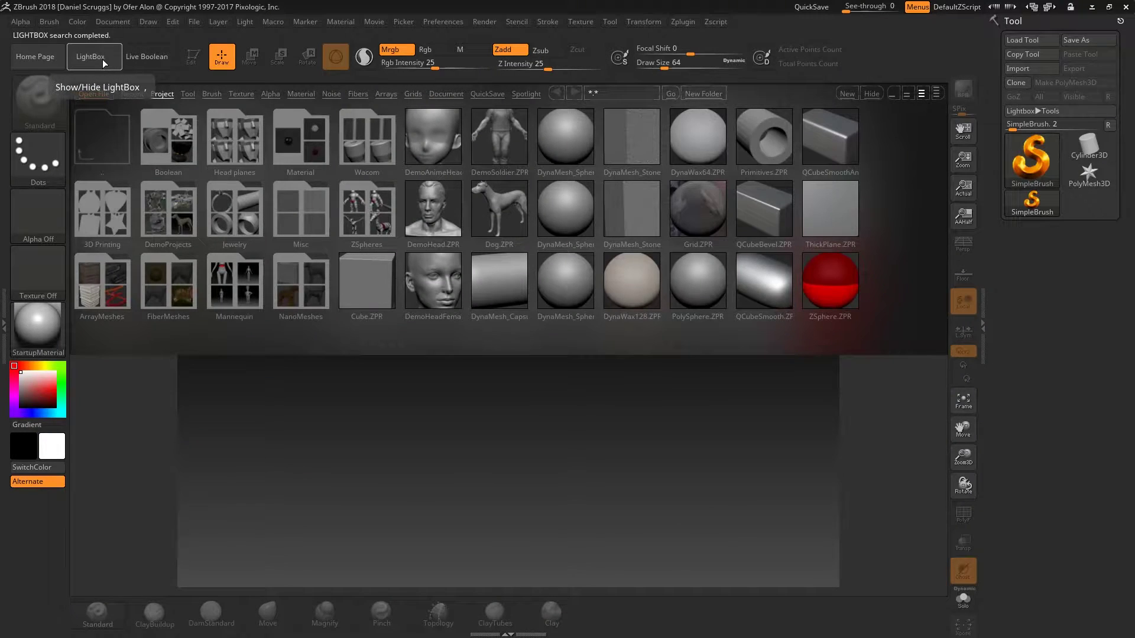
pyautogui.click(104, 63)
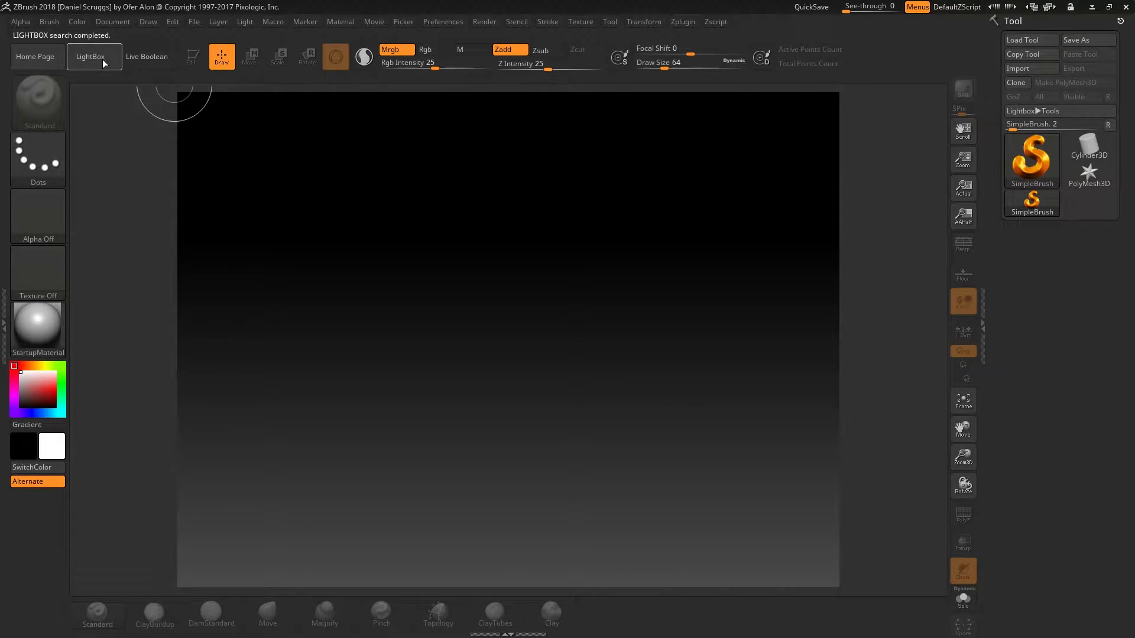
# Draw a new Cube3D on the canvas and switch it to Edit mode
pyautogui.click(1028, 159)
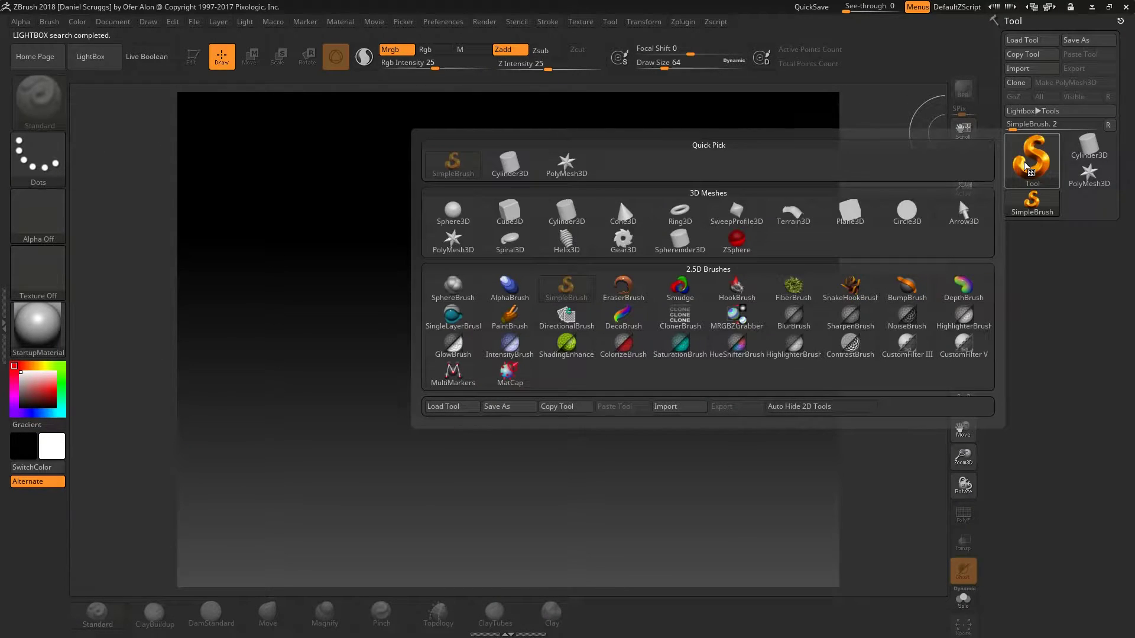
pyautogui.click(514, 214)
pyautogui.moveTo(503, 361); pyautogui.dragTo(524, 539)
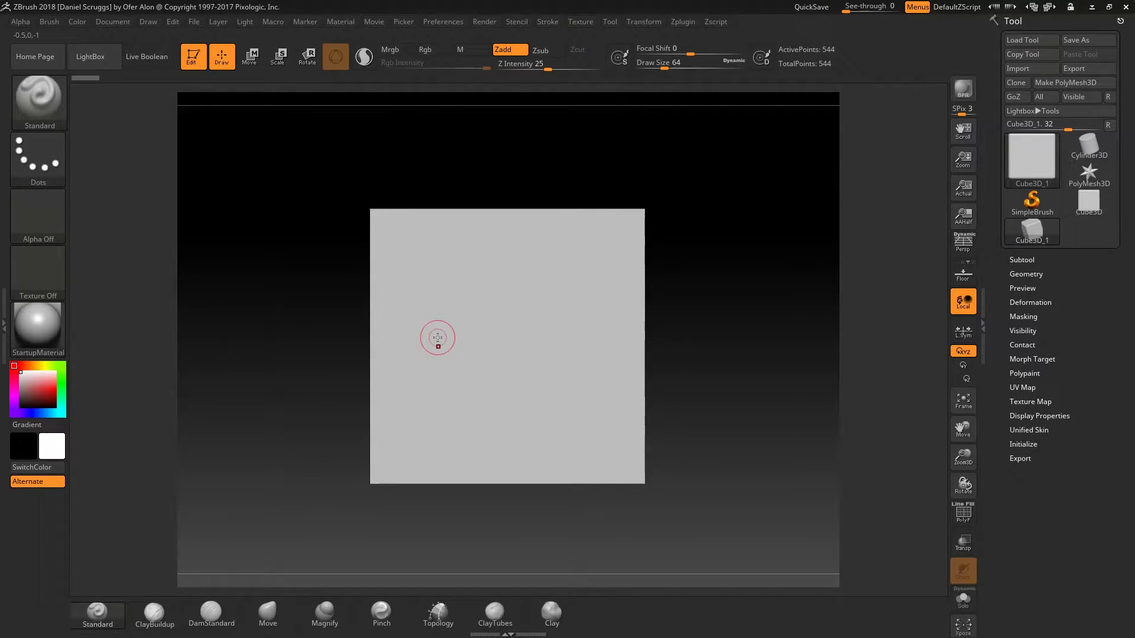
pyautogui.moveTo(512, 186)
pyautogui.mouseDown()
pyautogui.moveTo(713, 178)
pyautogui.moveTo(733, 162)
pyautogui.mouseUp()
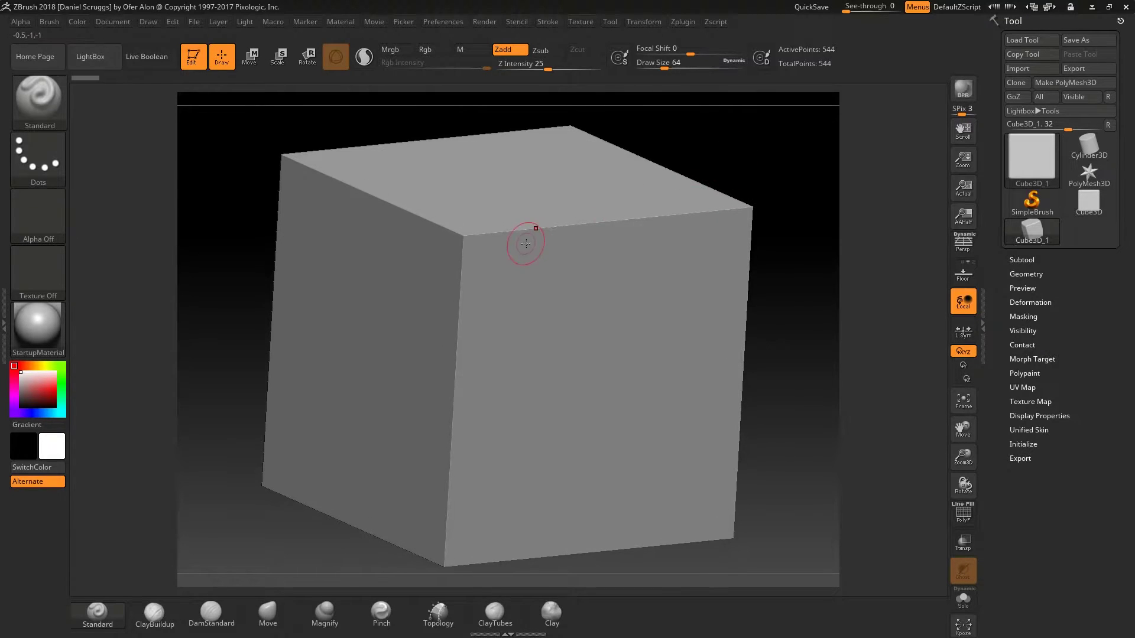
# Increase the draw size to 196 and activate Sculptris Pro mode
pyautogui.press(']')
pyautogui.press(']')
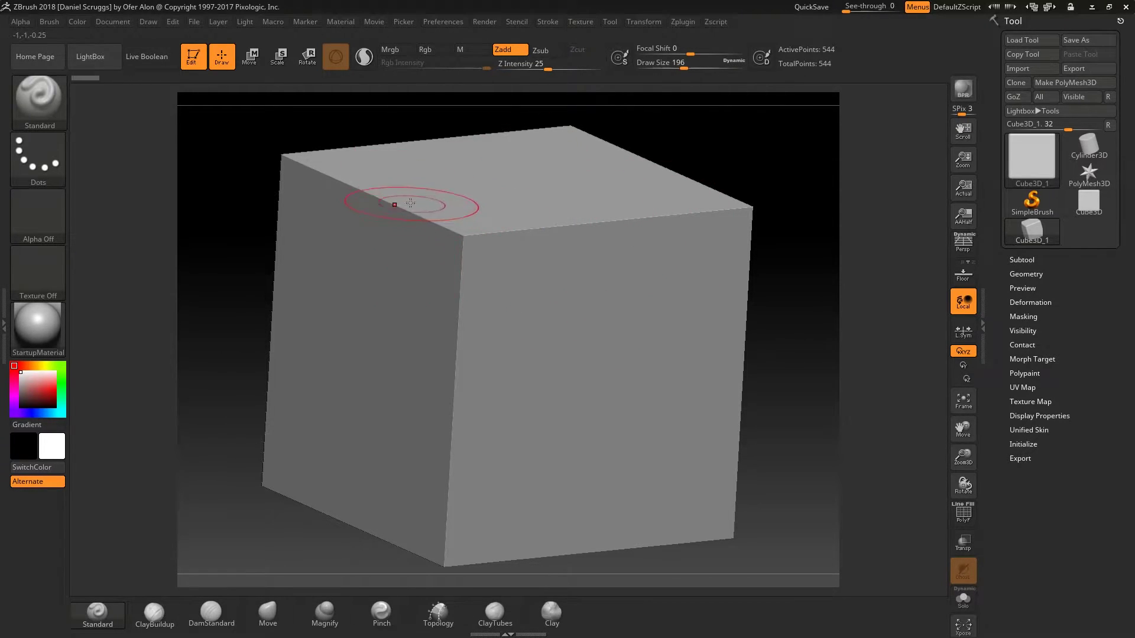
pyautogui.click(364, 56)
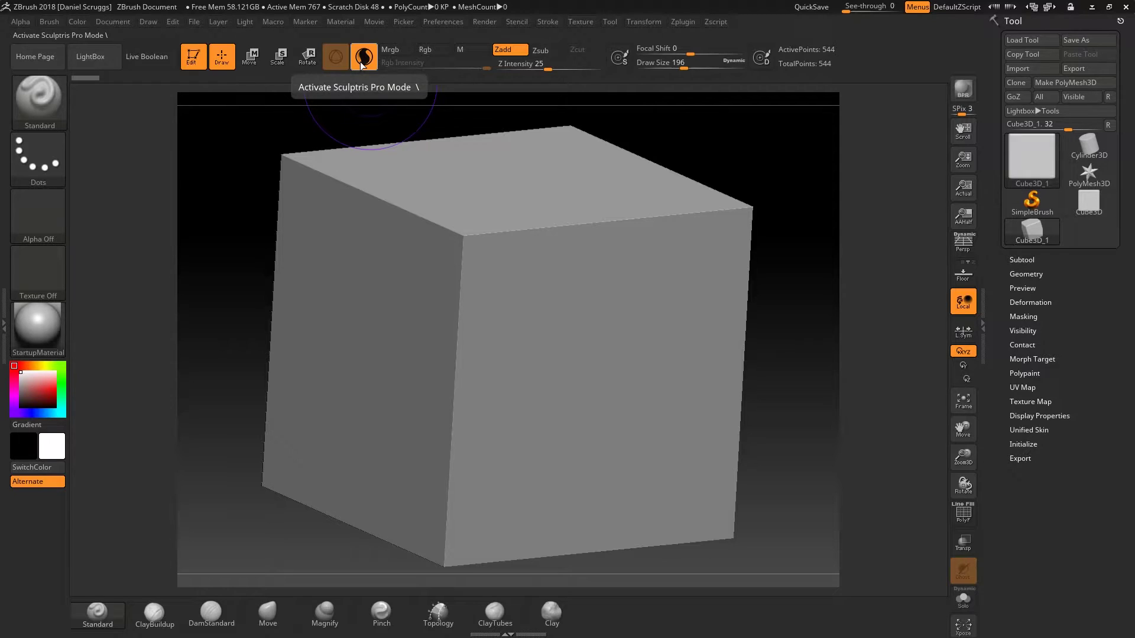
pyautogui.press('\\')
pyautogui.press('\\')
pyautogui.press('\\')
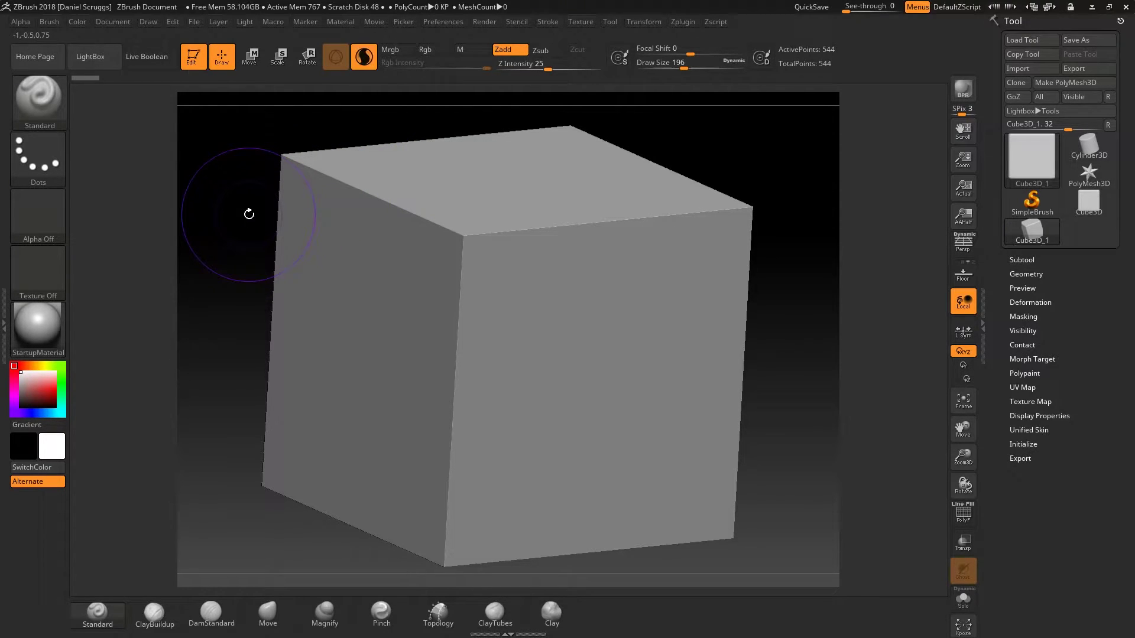
pyautogui.press('\\')
# Reduce the draw size to 84 and toggle Sculptris Pro mode off and back on
pyautogui.press('[')
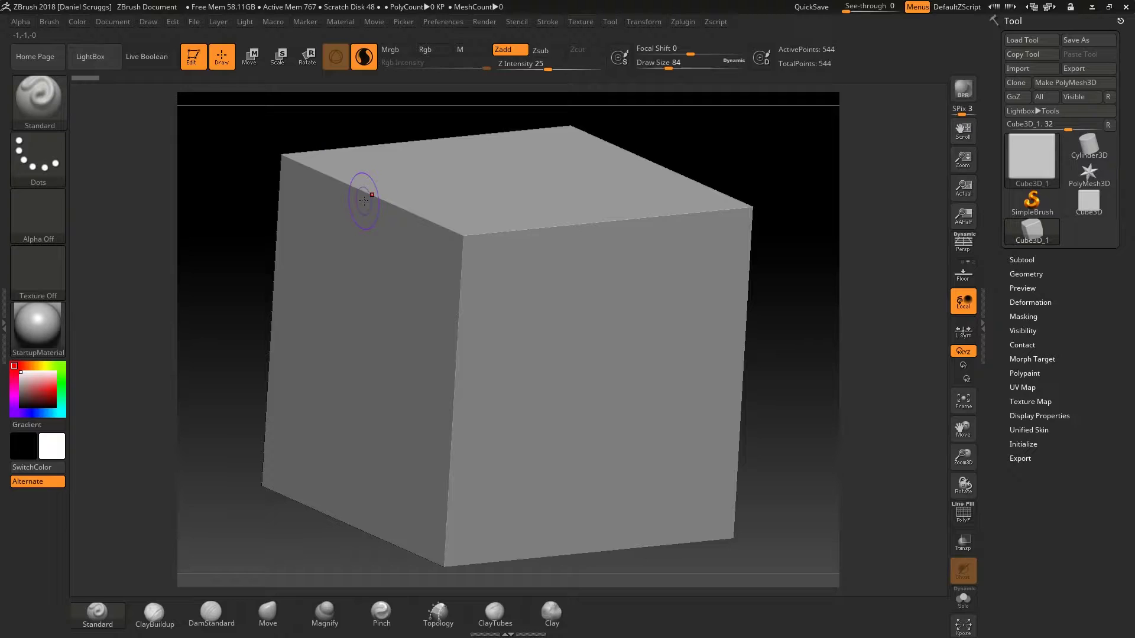
pyautogui.moveTo(221, 172)
pyautogui.mouseDown()
pyautogui.moveTo(250, 151)
pyautogui.moveTo(224, 171)
pyautogui.mouseUp()
pyautogui.moveTo(184, 127); pyautogui.dragTo(243, 165)
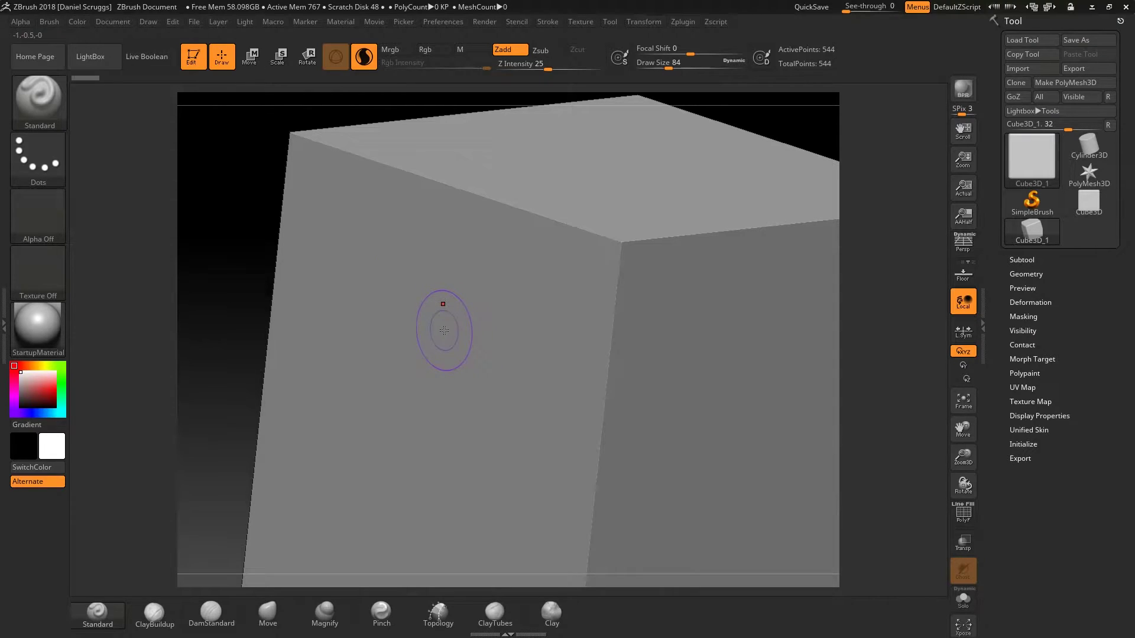
pyautogui.press('\\')
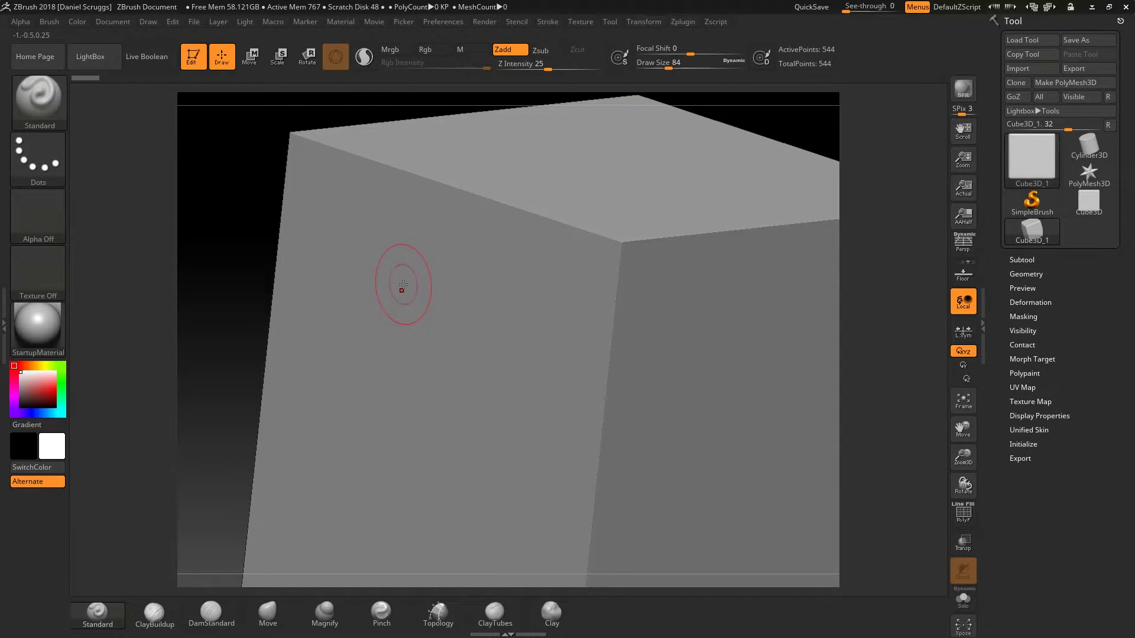
pyautogui.hotkey('ctrl', 'shift', 's')
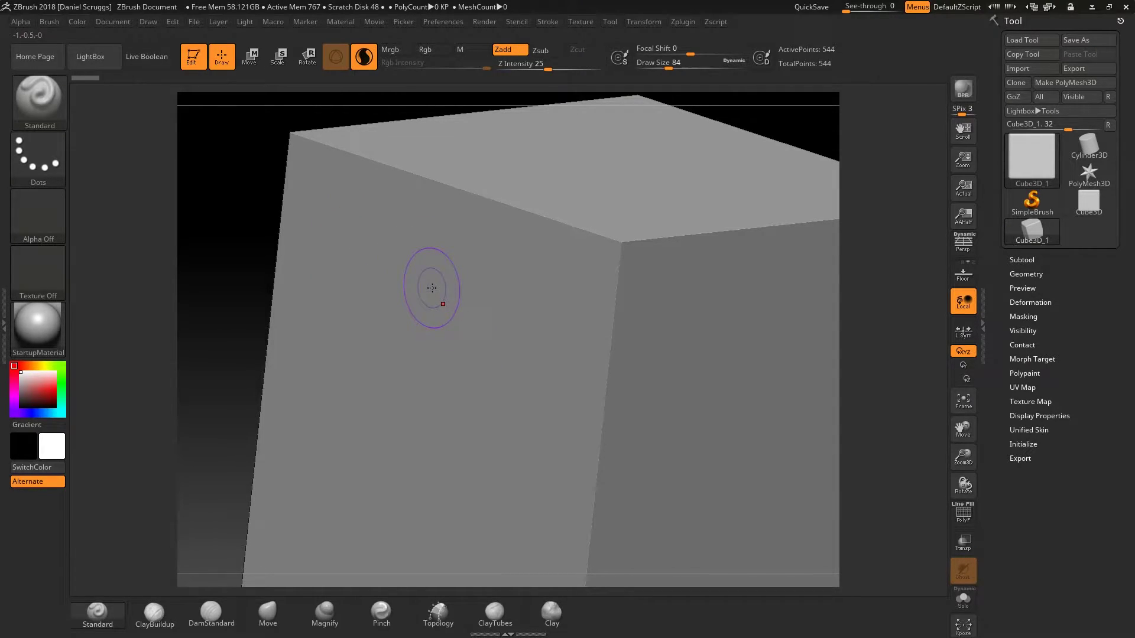
# Turn on the polyframe display and inspect the wireframe of the cube's top face
pyautogui.moveTo(248, 209); pyautogui.dragTo(296, 187)
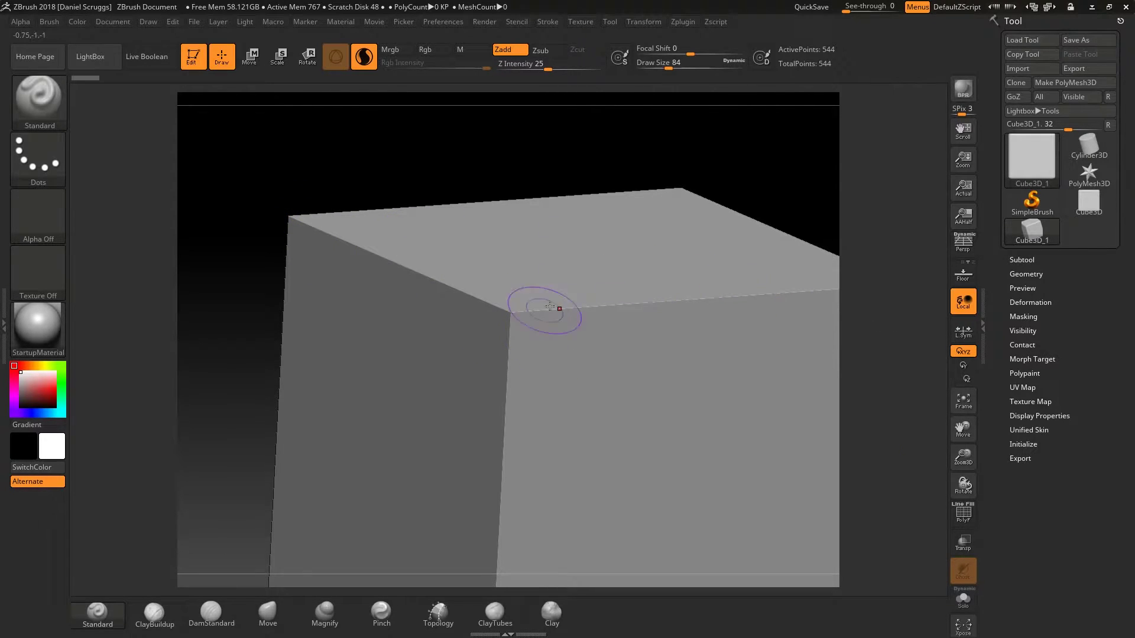
pyautogui.click(965, 516)
pyautogui.moveTo(452, 173)
pyautogui.mouseDown()
pyautogui.moveTo(451, 216)
pyautogui.moveTo(416, 206)
pyautogui.moveTo(451, 182)
pyautogui.moveTo(583, 245)
pyautogui.mouseUp()
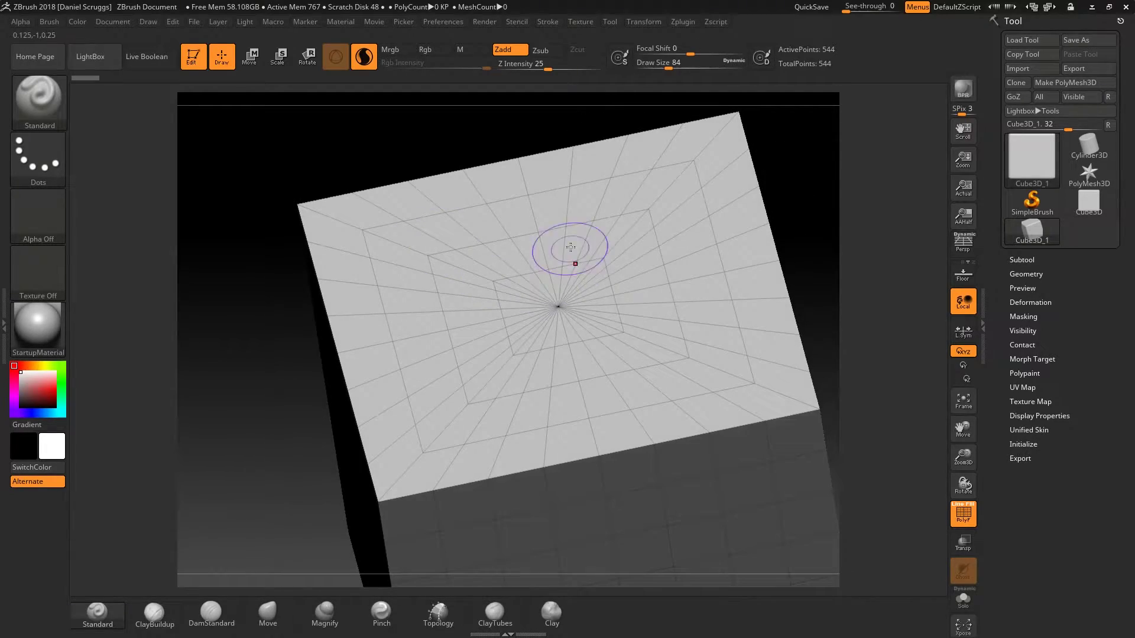
pyautogui.moveTo(786, 195)
pyautogui.mouseDown()
pyautogui.moveTo(757, 200)
pyautogui.moveTo(803, 203)
pyautogui.mouseUp()
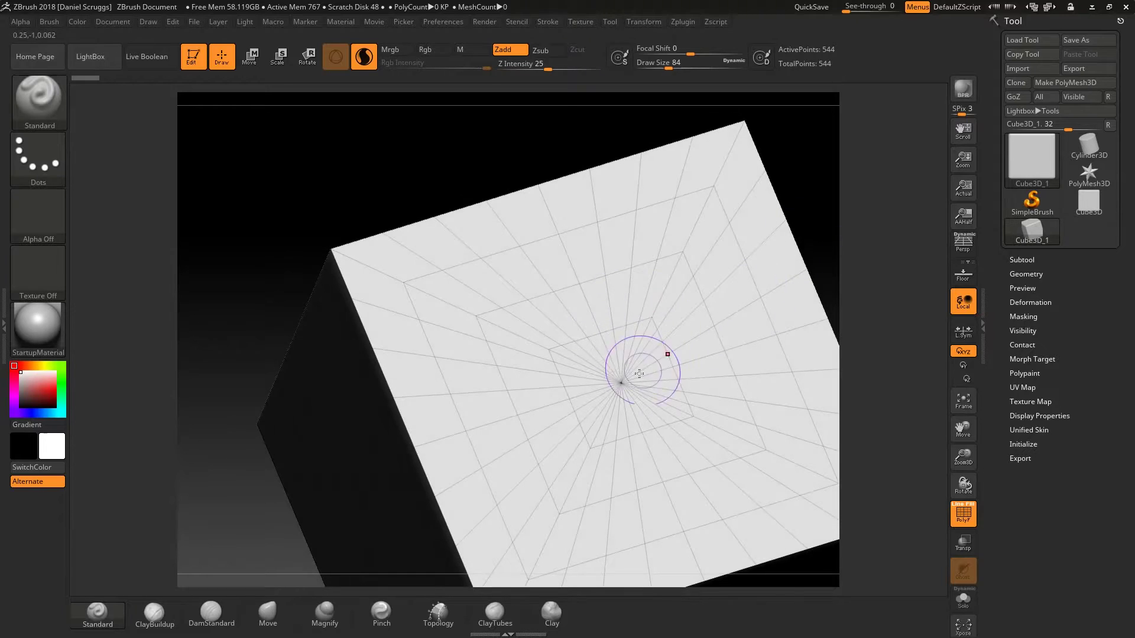
# Try to smooth a top corner of the cube primitive with the Smooth brush
pyautogui.keyDown('alt'); pyautogui.moveTo(855, 253); pyautogui.dragTo(732, 210); pyautogui.keyUp('alt')
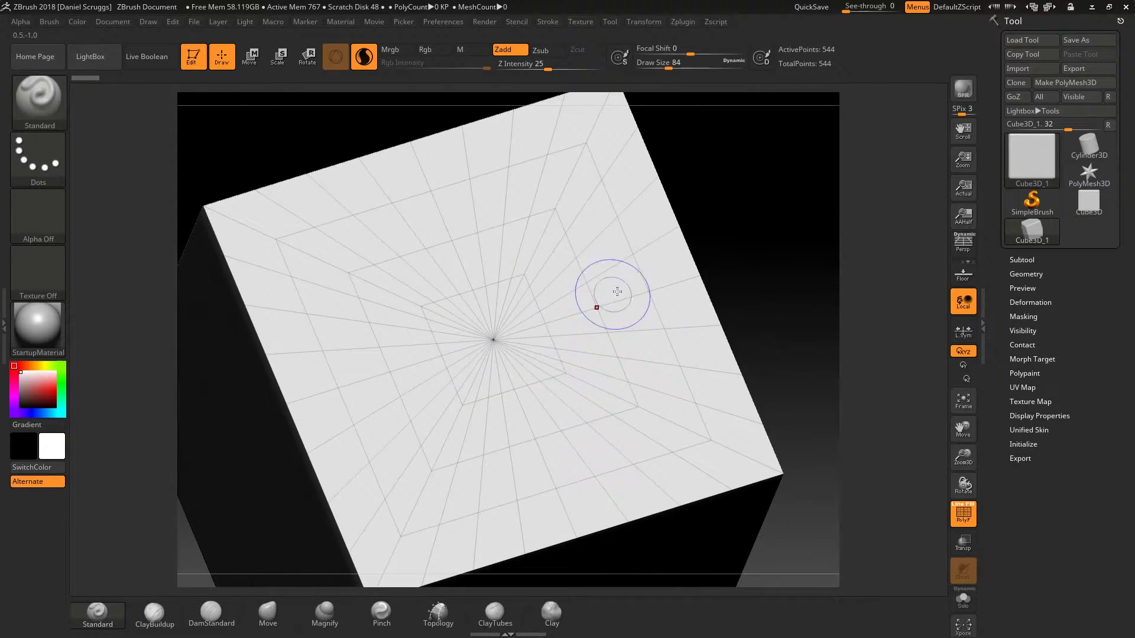
pyautogui.moveTo(758, 275); pyautogui.dragTo(806, 182)
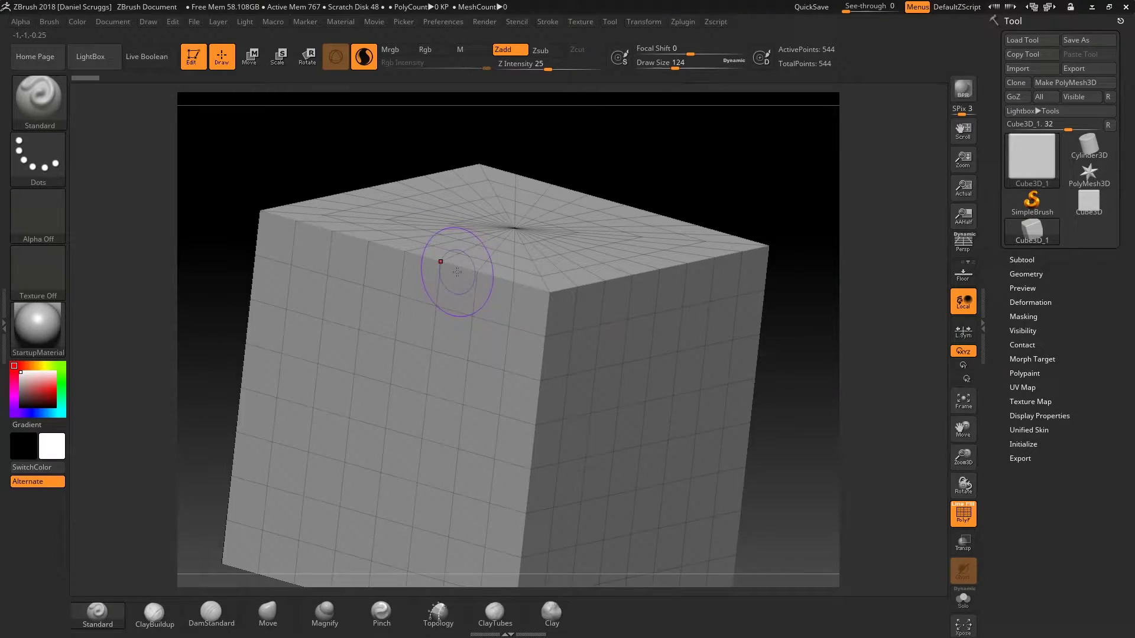
pyautogui.moveTo(774, 179); pyautogui.dragTo(753, 189)
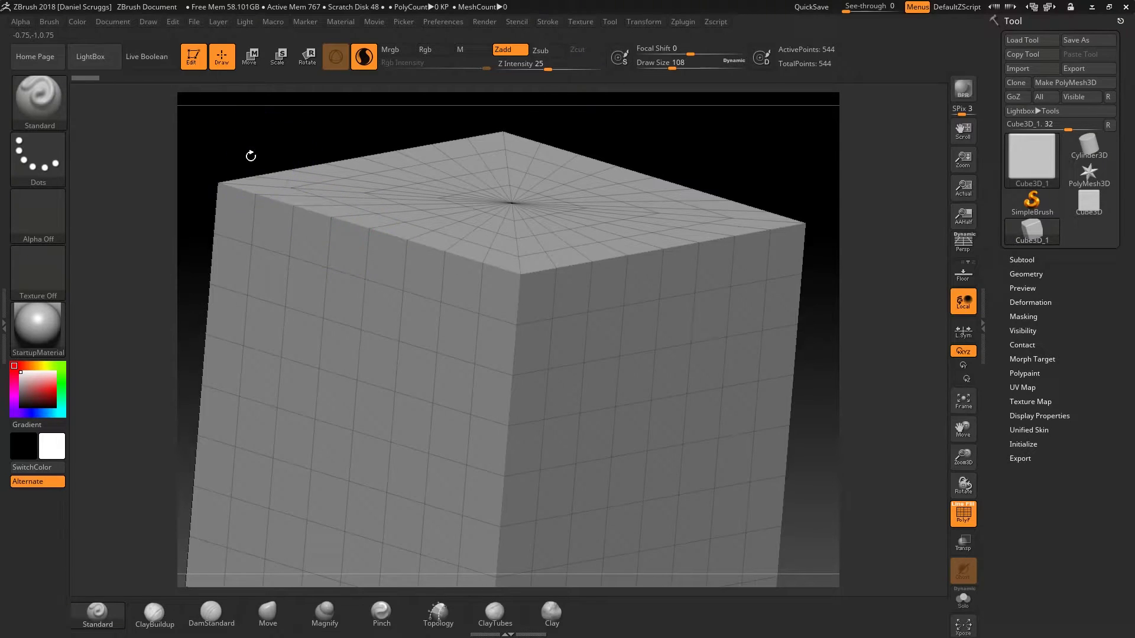
pyautogui.moveTo(251, 156); pyautogui.dragTo(340, 188, button='right')
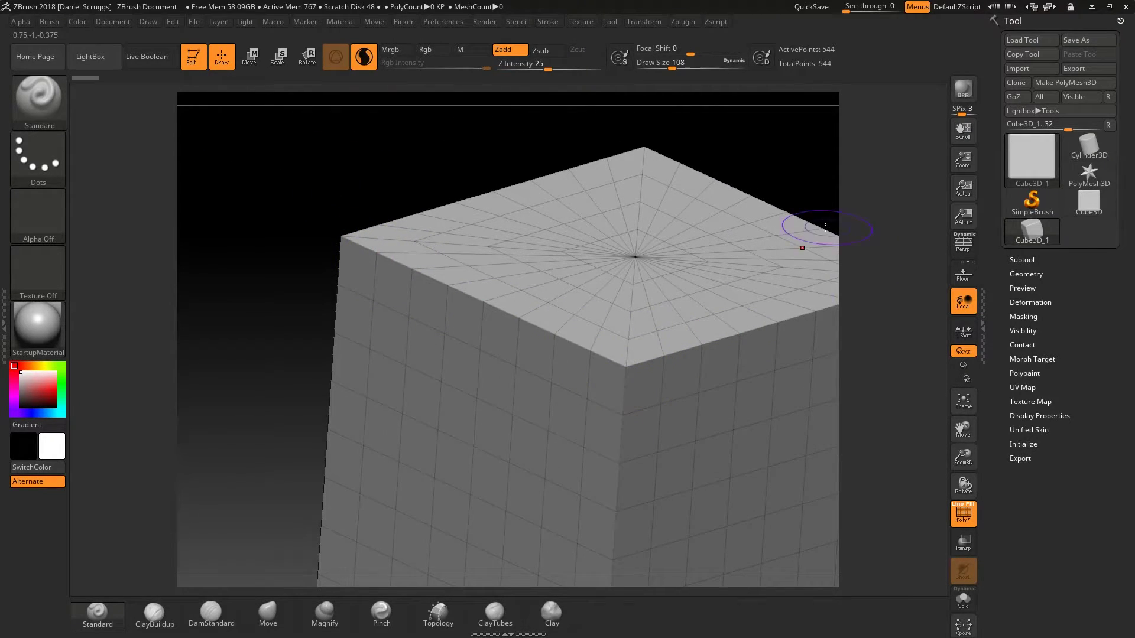
pyautogui.press('shift')
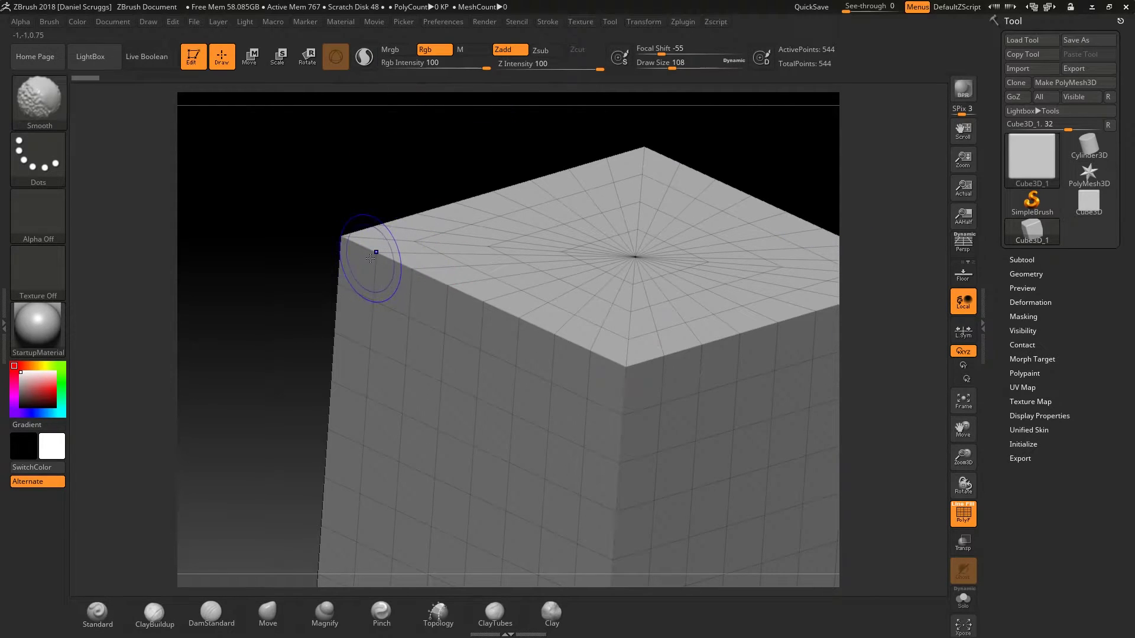
pyautogui.click(368, 260)
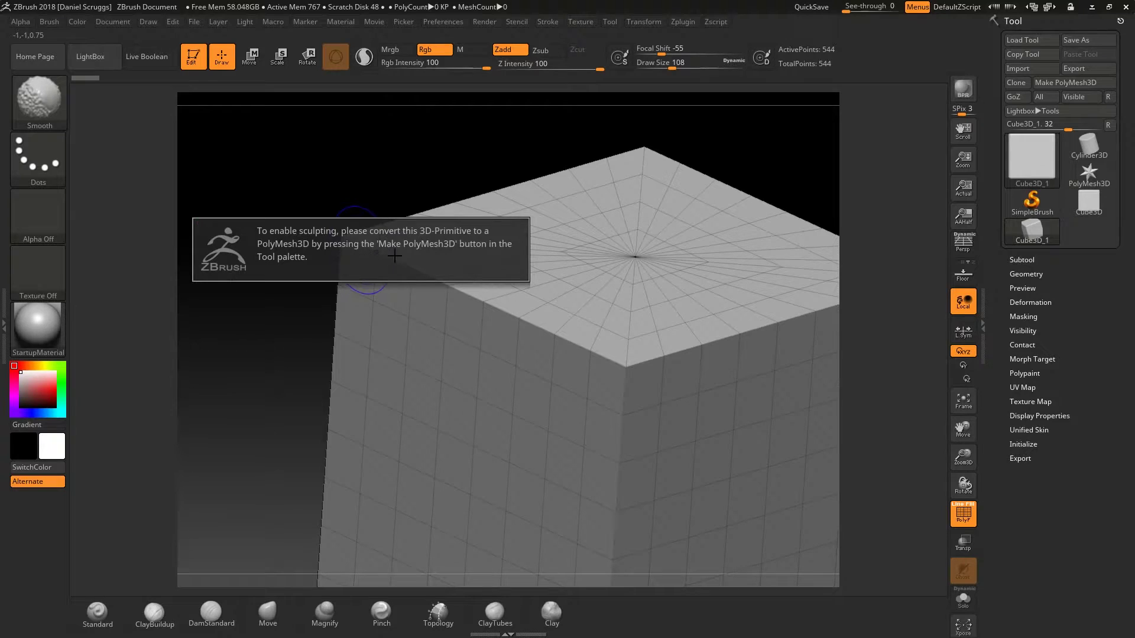
# Convert the cube primitive to a PolyMesh3D and toggle its polyframe display off and back on
pyautogui.click(1060, 83)
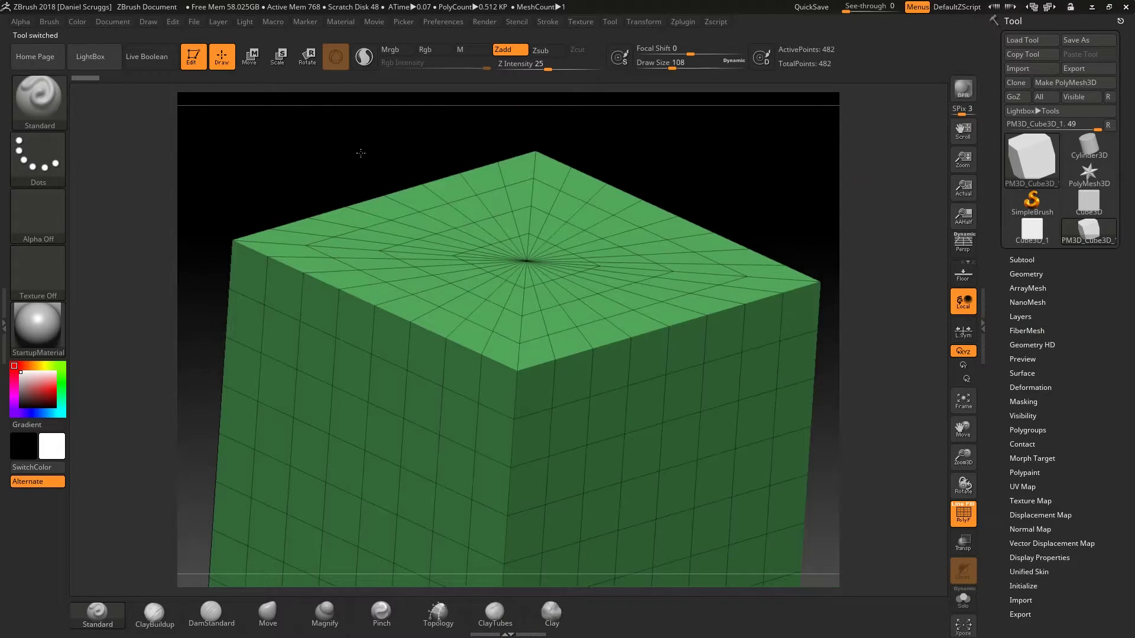
pyautogui.keyDown('alt'); pyautogui.moveTo(742, 160); pyautogui.dragTo(771, 141); pyautogui.keyUp('alt')
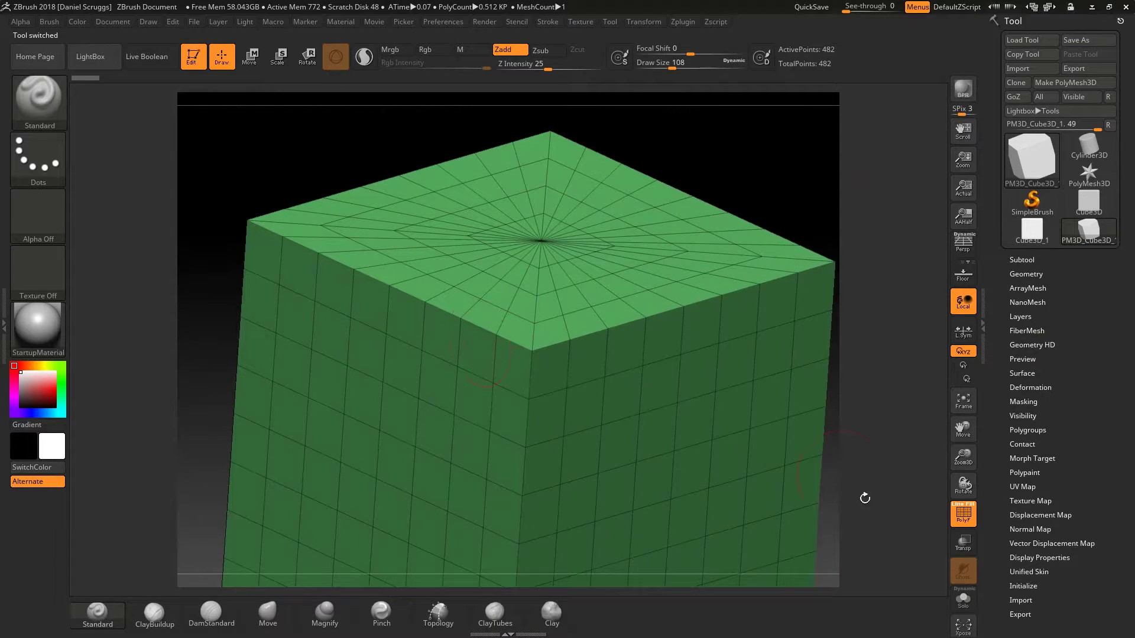
pyautogui.click(974, 521)
pyautogui.click(974, 520)
pyautogui.click(974, 520)
pyautogui.click(974, 520)
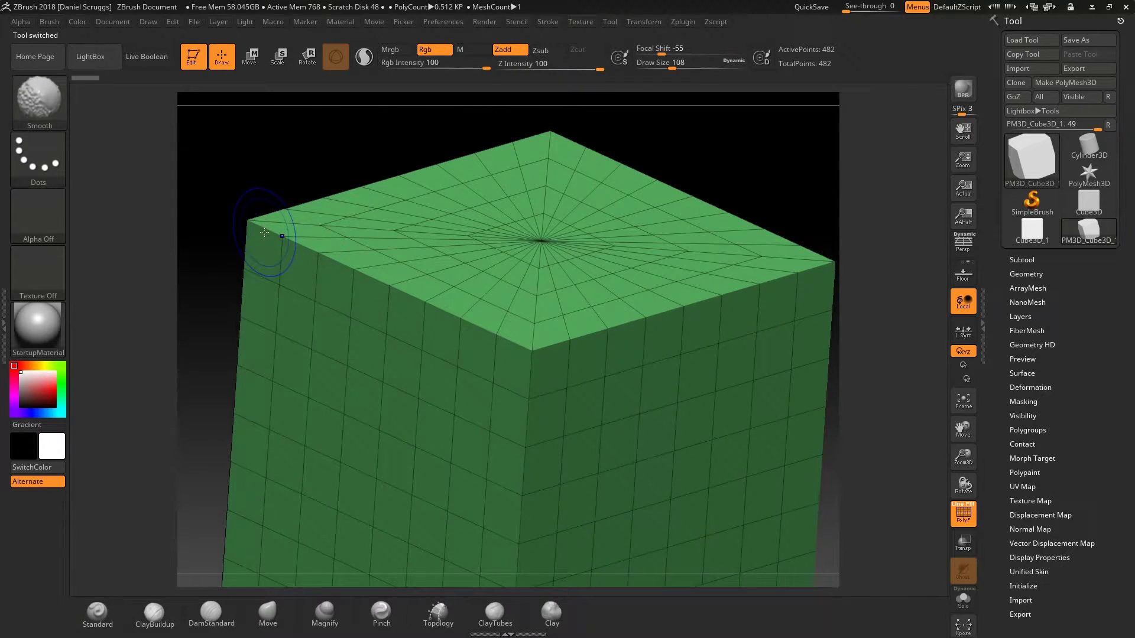
# Try smoothing the cube's top edges with Sculptris Pro mode off, and undo the strokes
pyautogui.moveTo(264, 233)
pyautogui.mouseDown()
pyautogui.moveTo(352, 254)
pyautogui.moveTo(520, 354)
pyautogui.moveTo(721, 301)
pyautogui.mouseUp()
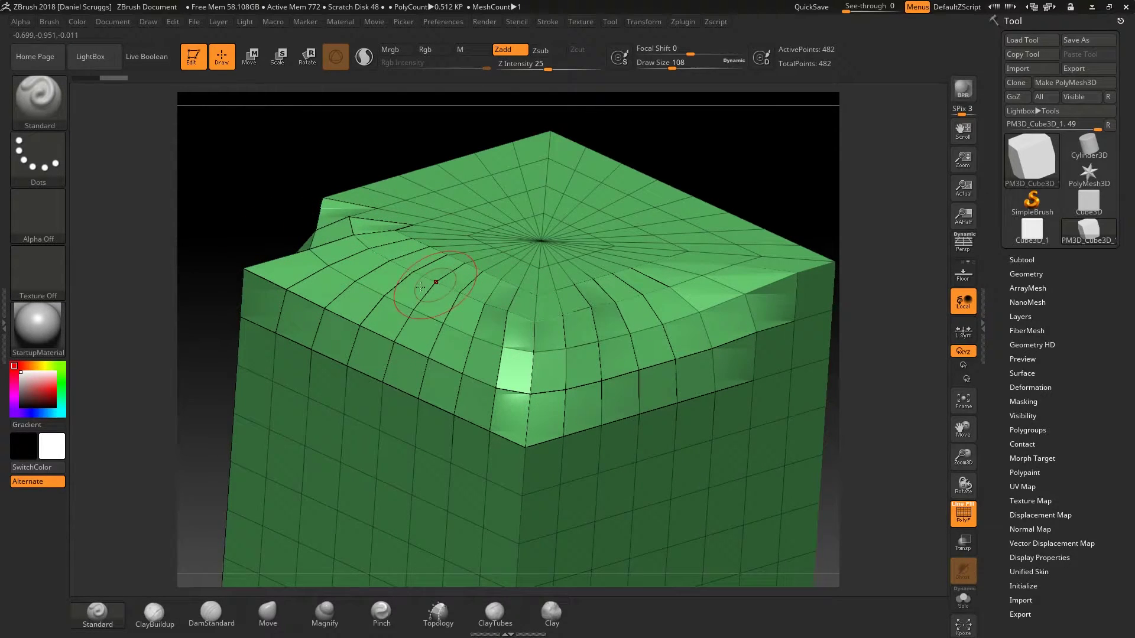
pyautogui.hotkey('ctrl', 'z')
pyautogui.hotkey('ctrl', 'z')
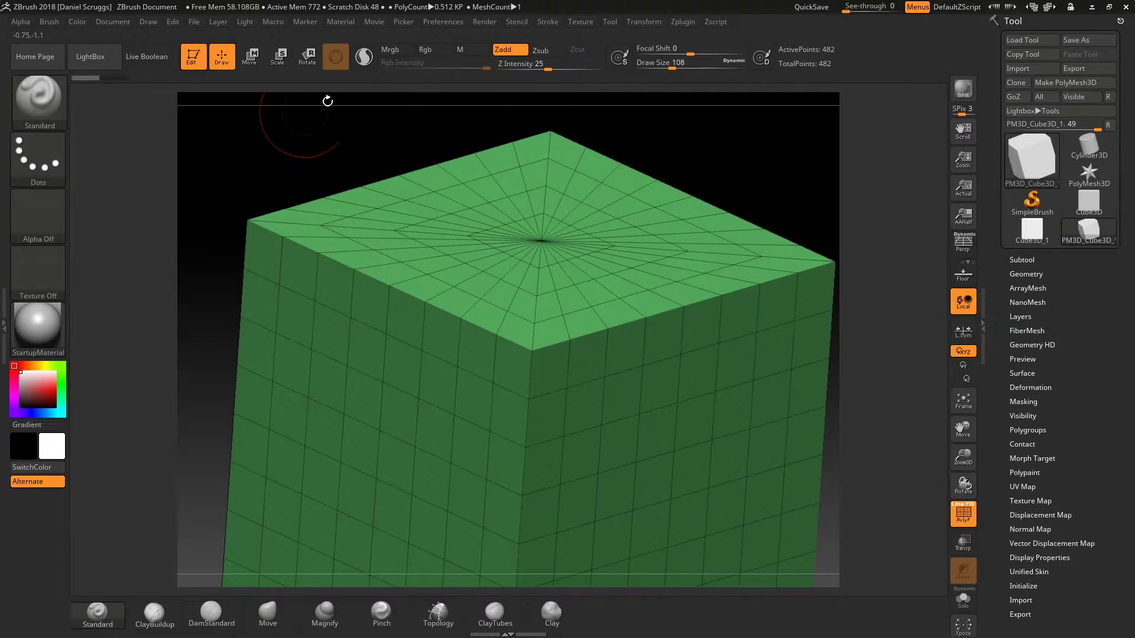
# Activate Sculptris Pro mode and smooth along the cube's top edges at draw size 108
pyautogui.click(363, 57)
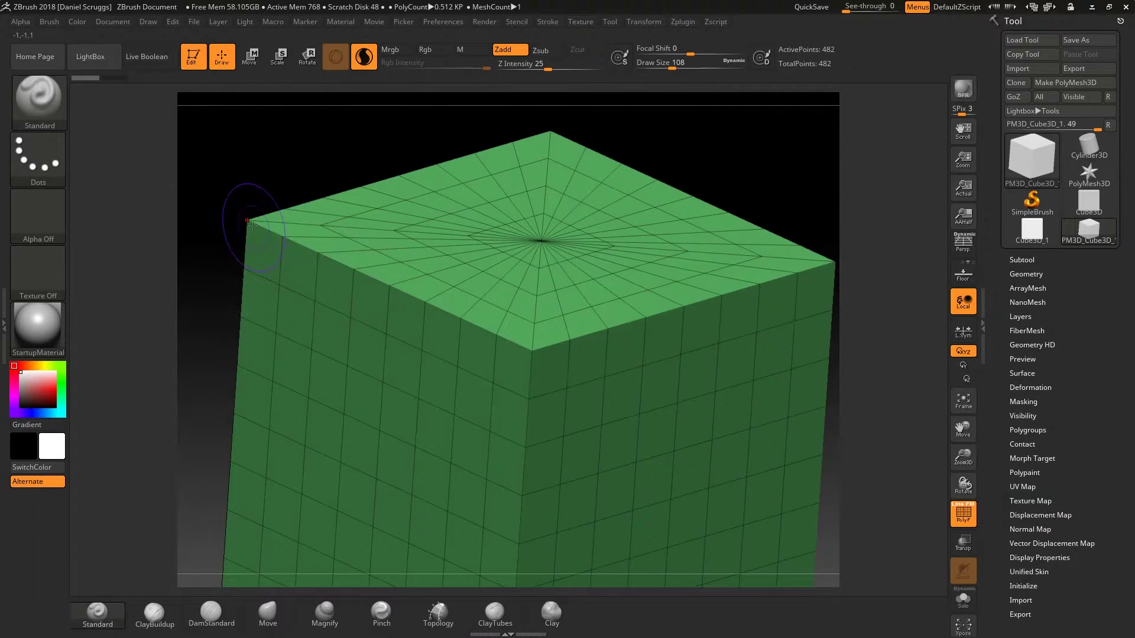
pyautogui.press('shift')
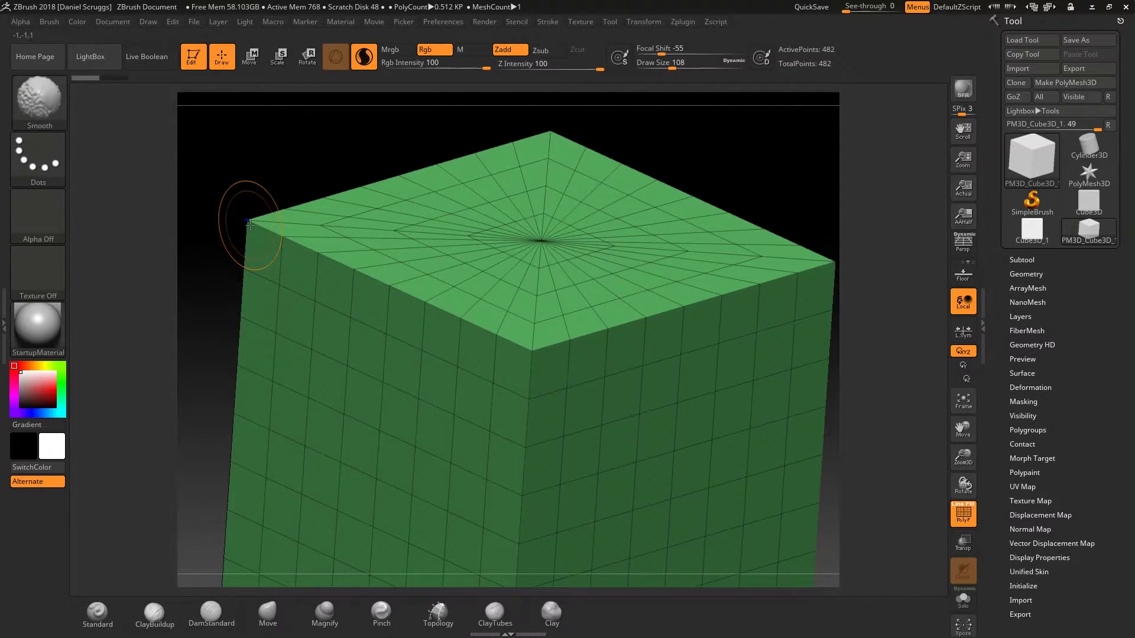
pyautogui.moveTo(249, 223)
pyautogui.keyDown('shift'); pyautogui.mouseDown()
pyautogui.moveTo(491, 343)
pyautogui.moveTo(738, 290)
pyautogui.moveTo(774, 271)
pyautogui.mouseUp(); pyautogui.keyUp('shift')
pyautogui.moveTo(754, 190)
pyautogui.mouseDown()
pyautogui.moveTo(735, 172)
pyautogui.moveTo(799, 184)
pyautogui.moveTo(869, 225)
pyautogui.moveTo(786, 142)
pyautogui.moveTo(739, 203)
pyautogui.moveTo(364, 179)
pyautogui.moveTo(328, 299)
pyautogui.mouseUp()
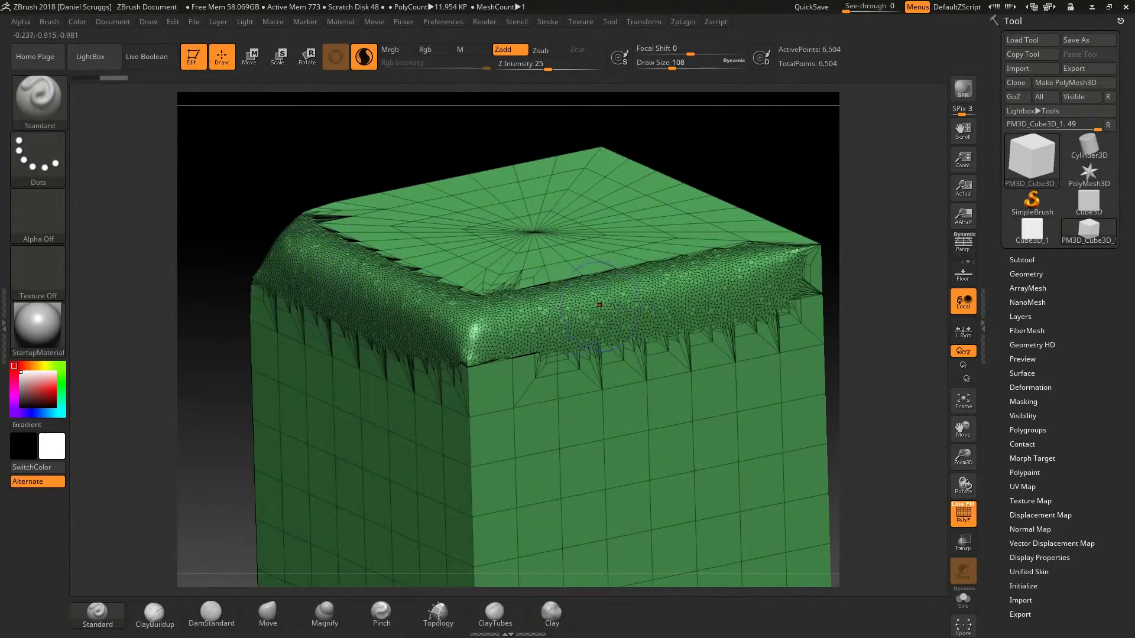
# Smooth one entire side face of the cube at draw size 108 and examine its retessellated mesh up close
pyautogui.moveTo(253, 203)
pyautogui.mouseDown()
pyautogui.moveTo(285, 180)
pyautogui.moveTo(338, 221)
pyautogui.moveTo(639, 249)
pyautogui.moveTo(494, 270)
pyautogui.moveTo(415, 218)
pyautogui.moveTo(450, 243)
pyautogui.moveTo(488, 410)
pyautogui.moveTo(792, 236)
pyautogui.moveTo(786, 177)
pyautogui.mouseUp()
pyautogui.moveTo(702, 365)
pyautogui.keyDown('shift'); pyautogui.mouseDown()
pyautogui.moveTo(543, 520)
pyautogui.moveTo(786, 526)
pyautogui.moveTo(466, 515)
pyautogui.mouseUp(); pyautogui.keyUp('shift')
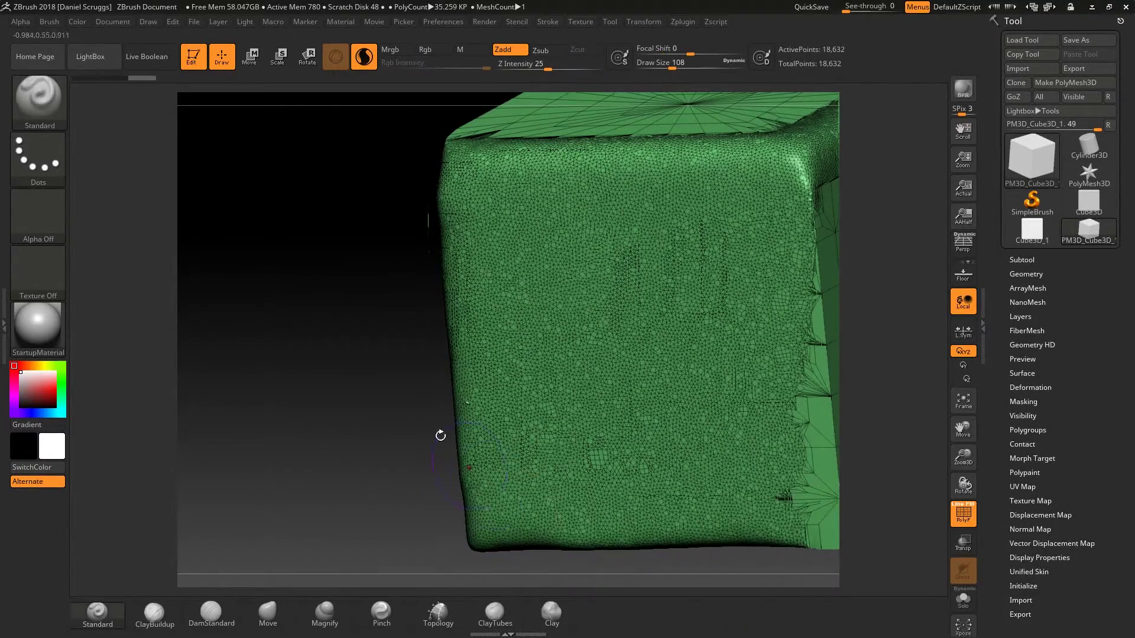
pyautogui.keyDown('alt'); pyautogui.moveTo(438, 435); pyautogui.dragTo(271, 449); pyautogui.keyUp('alt')
pyautogui.moveTo(833, 234); pyautogui.dragTo(588, 303)
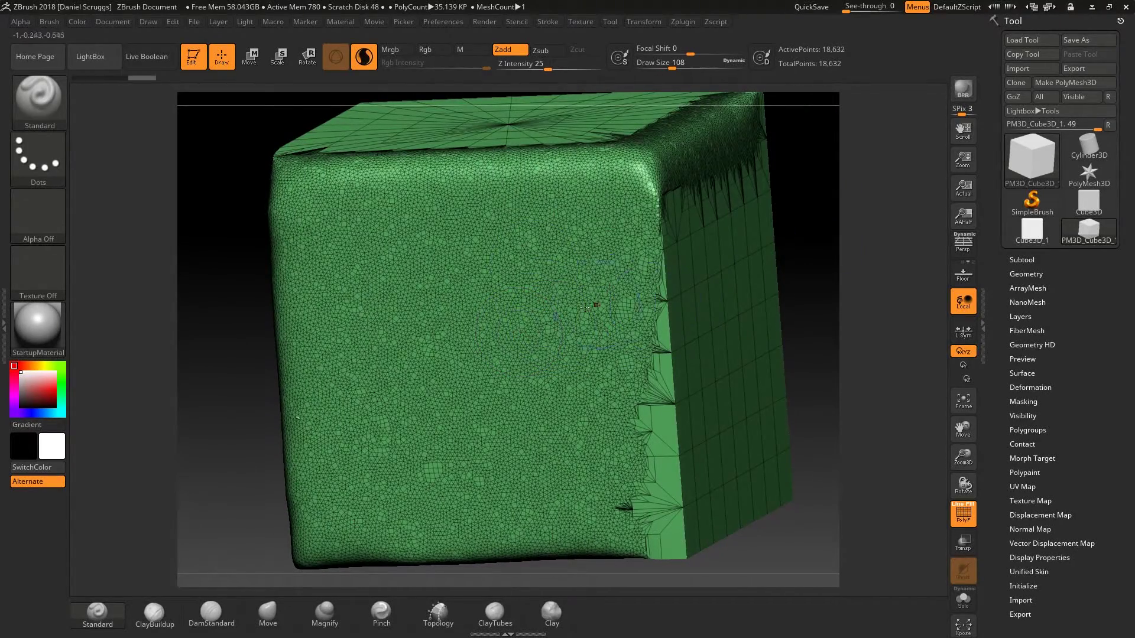
pyautogui.moveTo(795, 215); pyautogui.dragTo(810, 336)
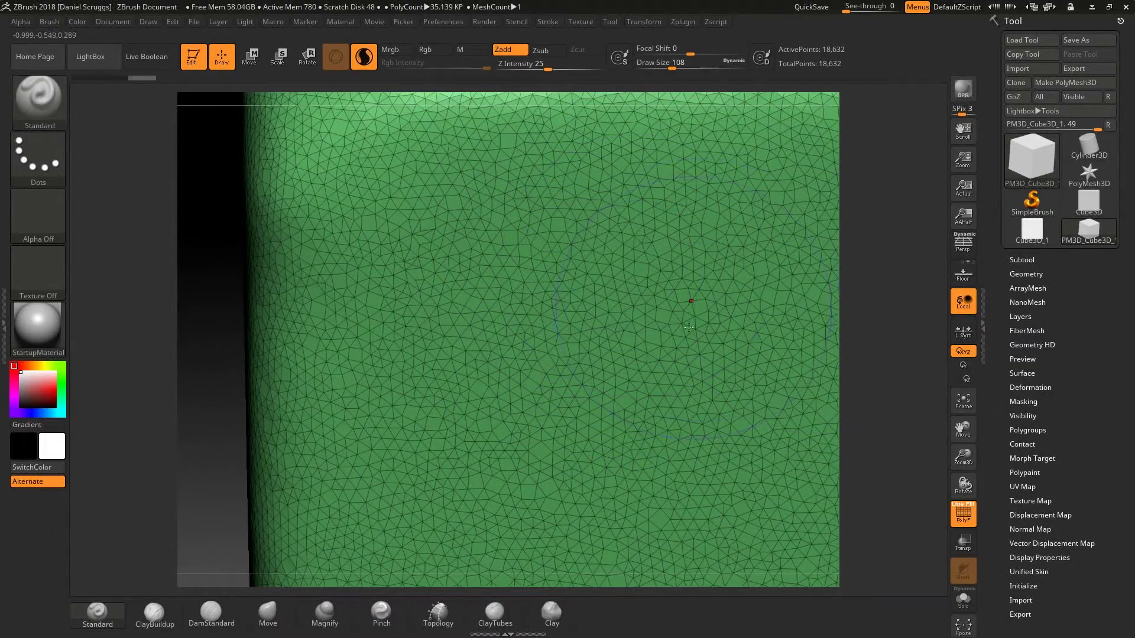
pyautogui.moveTo(863, 348)
pyautogui.keyDown('alt'); pyautogui.mouseDown()
pyautogui.moveTo(784, 216)
pyautogui.moveTo(662, 233)
pyautogui.mouseUp(); pyautogui.keyUp('alt')
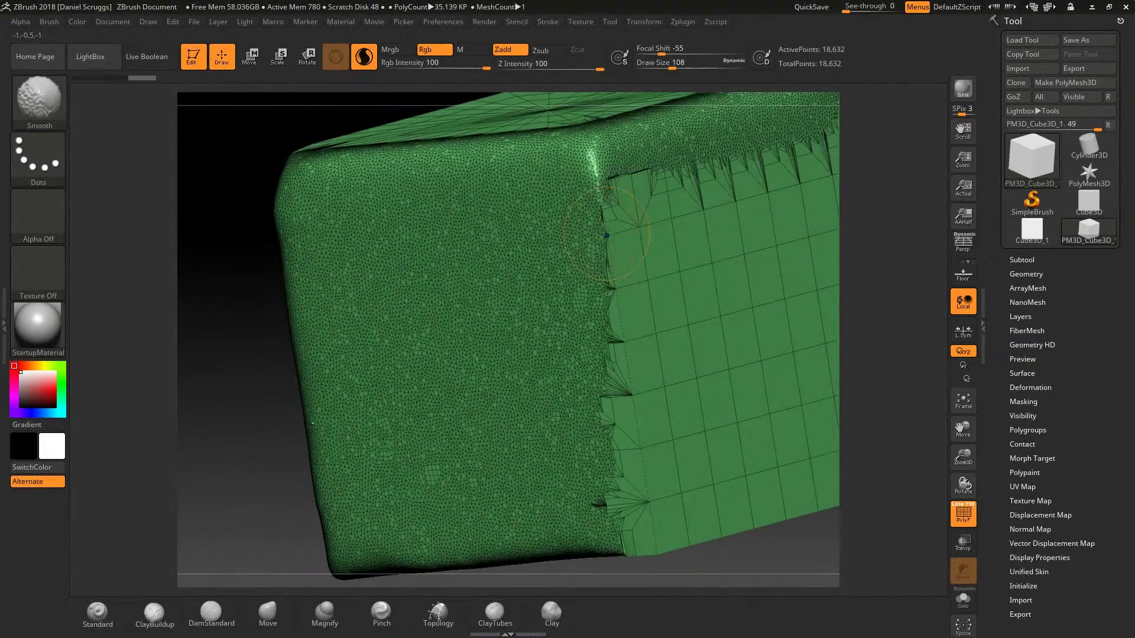
# Smooth the coarse faces and edges adjoining the dense side face, keeping the draw size at 108
pyautogui.moveTo(604, 192)
pyautogui.keyDown('shift'); pyautogui.mouseDown()
pyautogui.moveTo(638, 509)
pyautogui.moveTo(662, 248)
pyautogui.moveTo(715, 296)
pyautogui.moveTo(777, 239)
pyautogui.moveTo(804, 437)
pyautogui.moveTo(821, 455)
pyautogui.mouseUp(); pyautogui.keyUp('shift')
pyautogui.moveTo(862, 284)
pyautogui.mouseDown()
pyautogui.moveTo(734, 292)
pyautogui.moveTo(806, 203)
pyautogui.moveTo(780, 167)
pyautogui.moveTo(776, 197)
pyautogui.moveTo(737, 251)
pyautogui.moveTo(835, 357)
pyautogui.mouseUp()
pyautogui.moveTo(361, 195)
pyautogui.keyDown('shift'); pyautogui.mouseDown()
pyautogui.moveTo(355, 272)
pyautogui.moveTo(367, 296)
pyautogui.moveTo(449, 260)
pyautogui.moveTo(544, 278)
pyautogui.moveTo(579, 236)
pyautogui.moveTo(488, 226)
pyautogui.moveTo(608, 227)
pyautogui.moveTo(426, 215)
pyautogui.moveTo(459, 345)
pyautogui.mouseUp(); pyautogui.keyUp('shift')
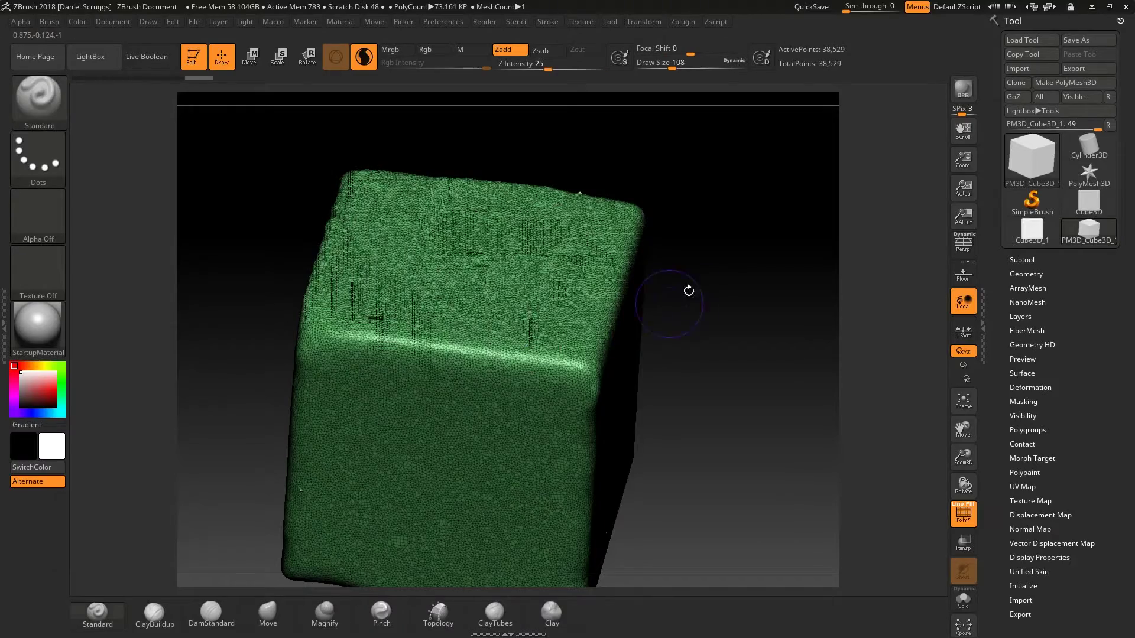
pyautogui.moveTo(701, 254)
pyautogui.mouseDown()
pyautogui.moveTo(718, 282)
pyautogui.moveTo(748, 280)
pyautogui.mouseUp()
pyautogui.keyDown('alt'); pyautogui.moveTo(749, 280); pyautogui.dragTo(736, 308); pyautogui.keyUp('alt')
pyautogui.moveTo(343, 466)
pyautogui.keyDown('shift'); pyautogui.mouseDown()
pyautogui.moveTo(396, 499)
pyautogui.moveTo(612, 550)
pyautogui.mouseUp(); pyautogui.keyUp('shift')
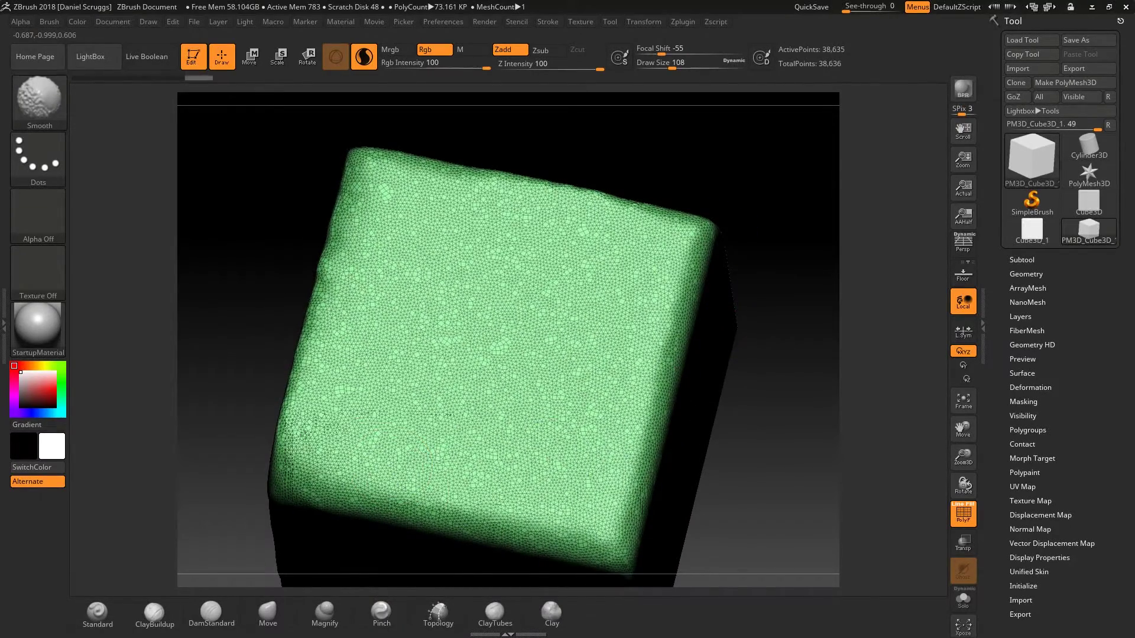
pyautogui.moveTo(295, 472)
pyautogui.keyDown('shift'); pyautogui.mouseDown()
pyautogui.moveTo(340, 217)
pyautogui.moveTo(313, 446)
pyautogui.moveTo(485, 172)
pyautogui.moveTo(703, 236)
pyautogui.moveTo(609, 510)
pyautogui.mouseUp(); pyautogui.keyUp('shift')
# Sculpt a wide ridge and a thin ridge at draw size 20 across a smoothed face with the Standard brush
pyautogui.moveTo(786, 467)
pyautogui.mouseDown()
pyautogui.moveTo(768, 413)
pyautogui.moveTo(816, 313)
pyautogui.mouseUp()
pyautogui.keyDown('alt'); pyautogui.moveTo(946, 509); pyautogui.dragTo(940, 406); pyautogui.keyUp('alt')
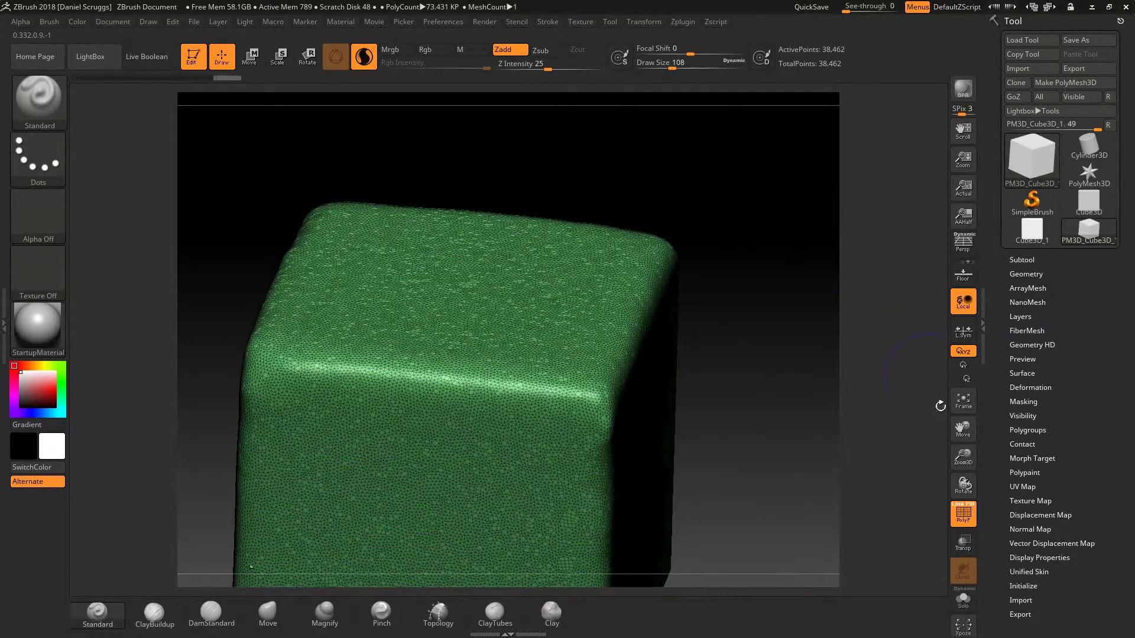
pyautogui.moveTo(750, 282); pyautogui.dragTo(762, 307)
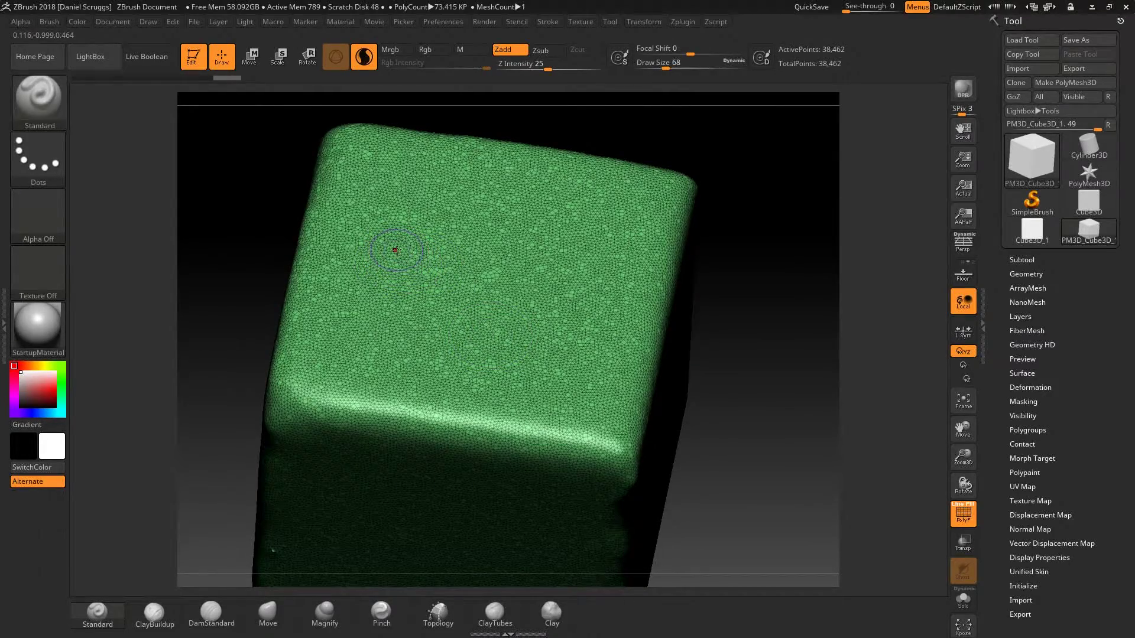
pyautogui.keyDown('alt'); pyautogui.moveTo(730, 225); pyautogui.dragTo(728, 286); pyautogui.keyUp('alt')
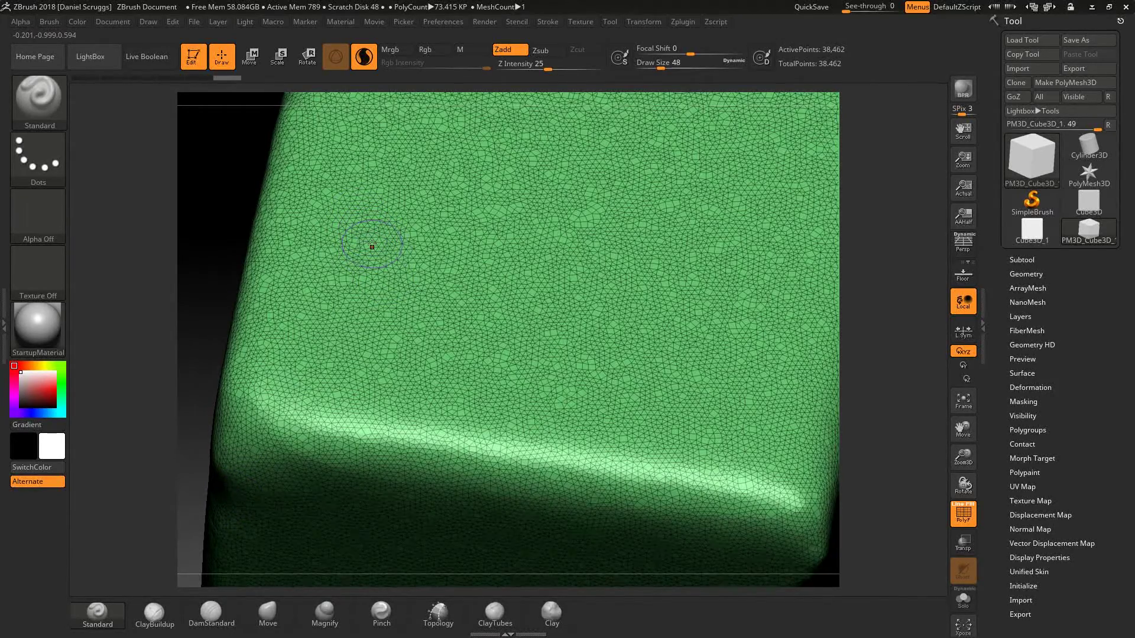
pyautogui.moveTo(332, 232)
pyautogui.mouseDown()
pyautogui.moveTo(414, 266)
pyautogui.moveTo(733, 325)
pyautogui.moveTo(431, 267)
pyautogui.mouseUp()
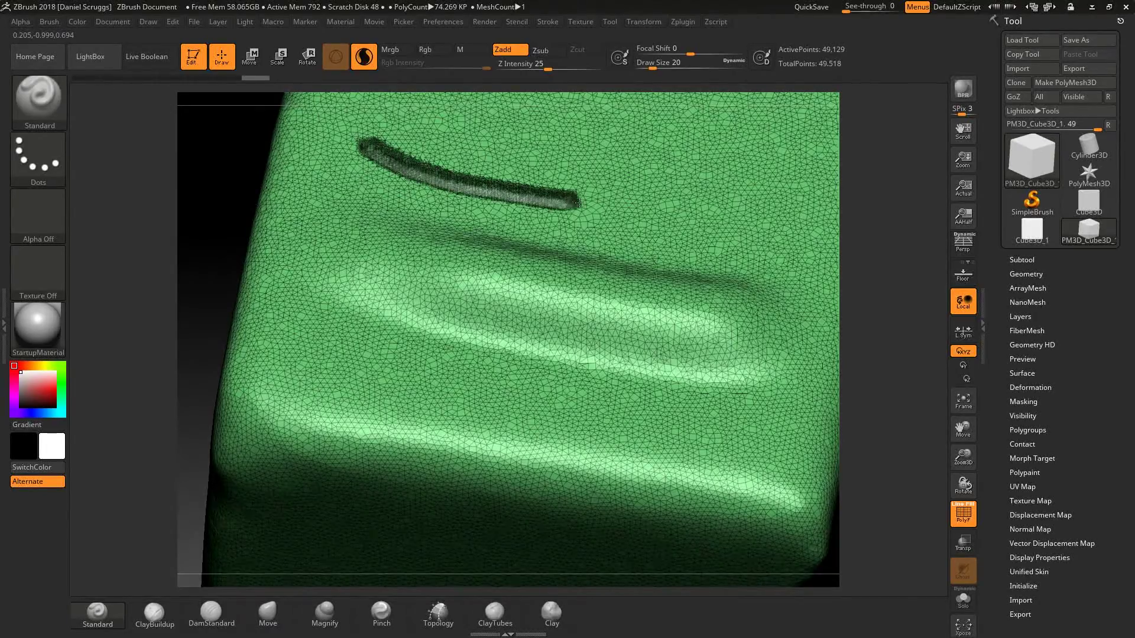
# Examine the thin ridge's mesh up close and smooth the ridge away at draw size 100
pyautogui.keyDown('alt'); pyautogui.moveTo(885, 184); pyautogui.dragTo(871, 449); pyautogui.keyUp('alt')
pyautogui.moveTo(846, 348); pyautogui.dragTo(822, 343)
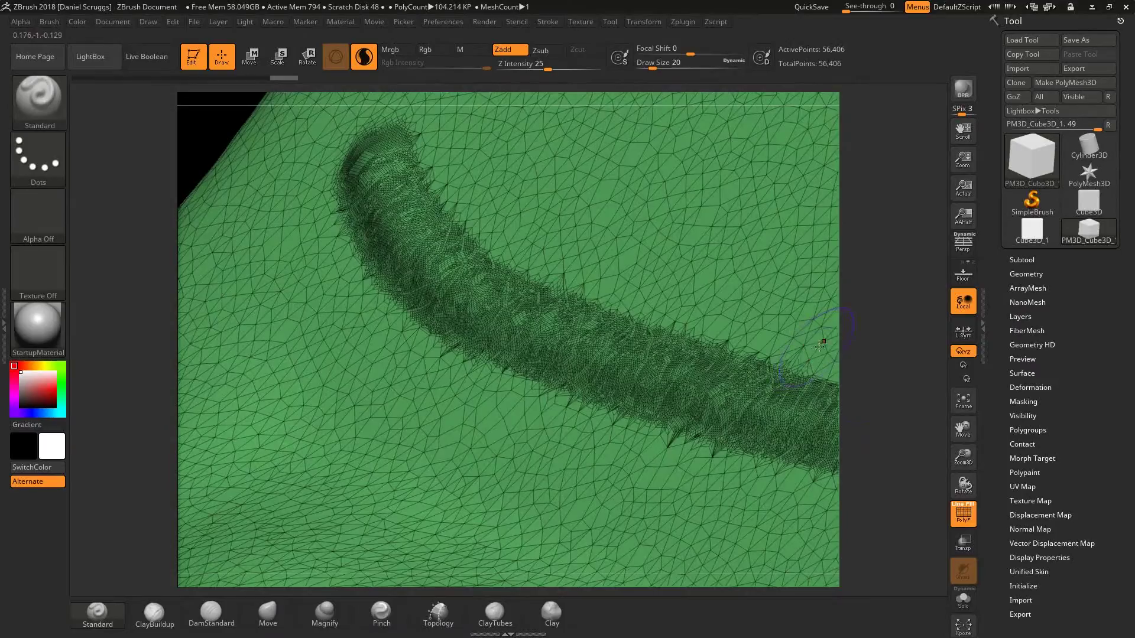
pyautogui.moveTo(872, 386)
pyautogui.keyDown('alt'); pyautogui.mouseDown()
pyautogui.moveTo(842, 237)
pyautogui.moveTo(882, 248)
pyautogui.moveTo(894, 307)
pyautogui.mouseUp(); pyautogui.keyUp('alt')
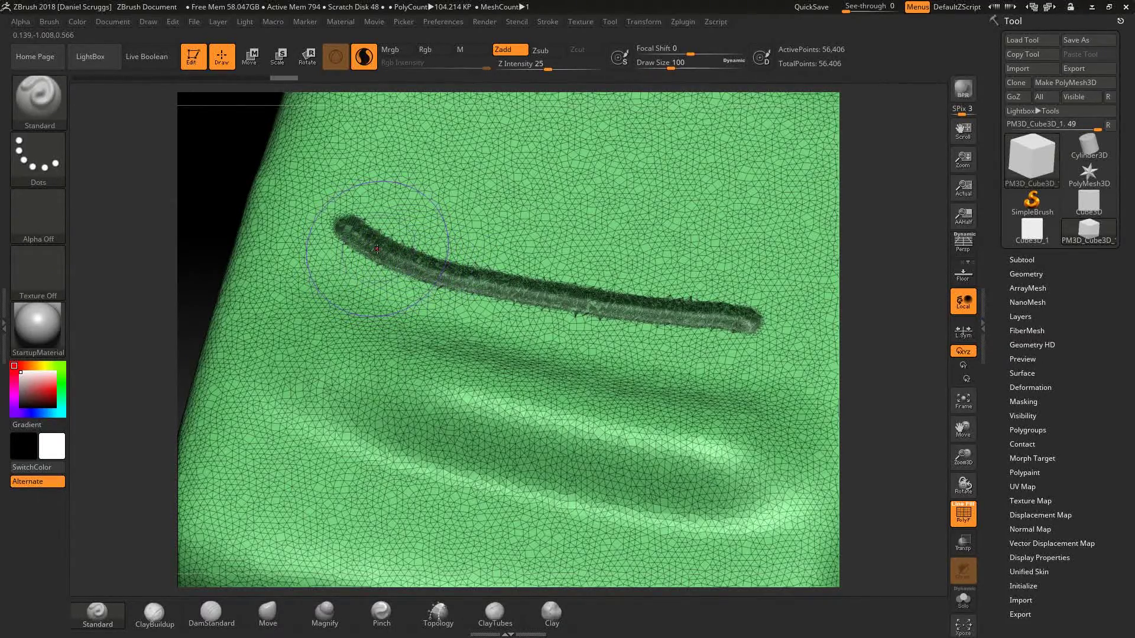
pyautogui.press('shift')
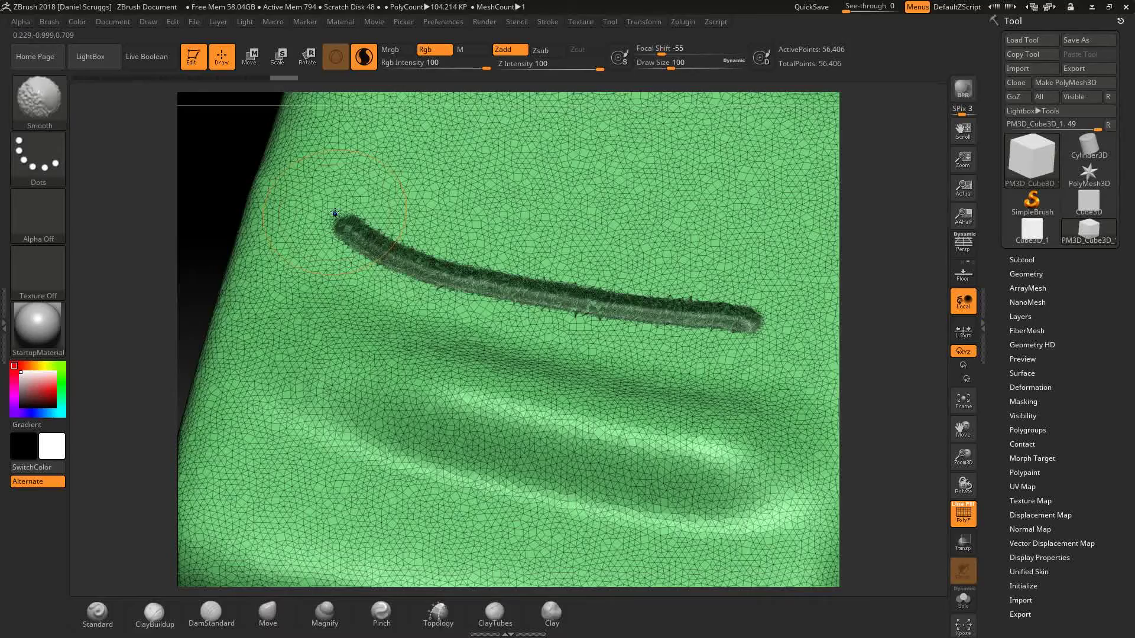
pyautogui.moveTo(334, 213)
pyautogui.keyDown('shift'); pyautogui.mouseDown()
pyautogui.moveTo(355, 233)
pyautogui.moveTo(441, 260)
pyautogui.moveTo(750, 312)
pyautogui.mouseUp(); pyautogui.keyUp('shift')
# Sculpt another thin ridge at draw size 28 above the wide ridge and smooth it away at draw size 108
pyautogui.moveTo(906, 344); pyautogui.dragTo(785, 293)
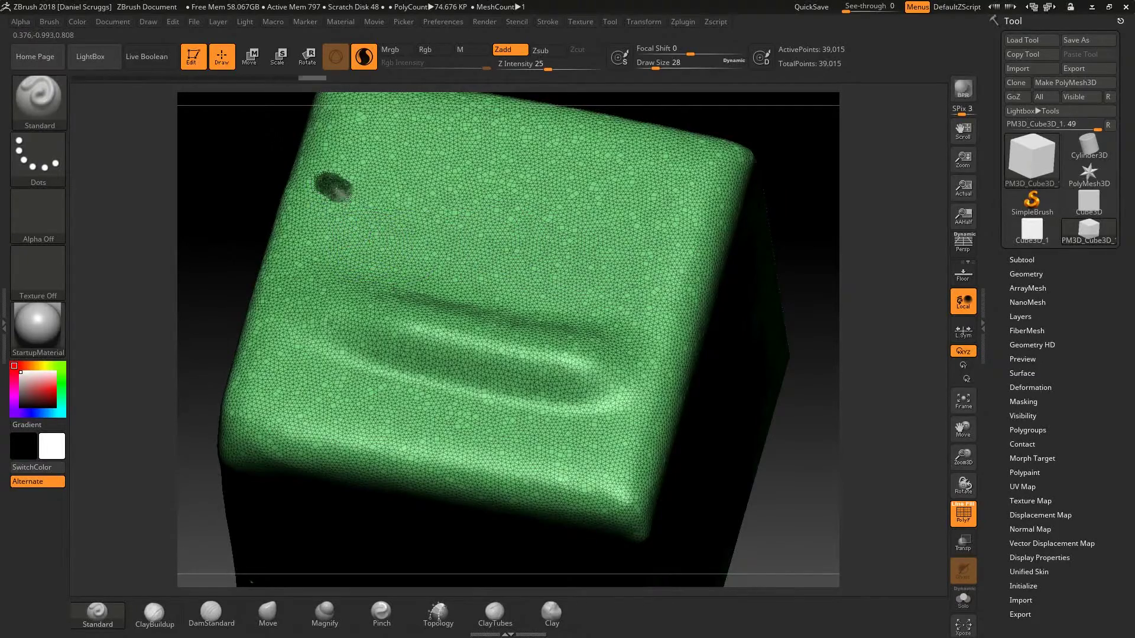
pyautogui.moveTo(351, 199); pyautogui.dragTo(517, 247)
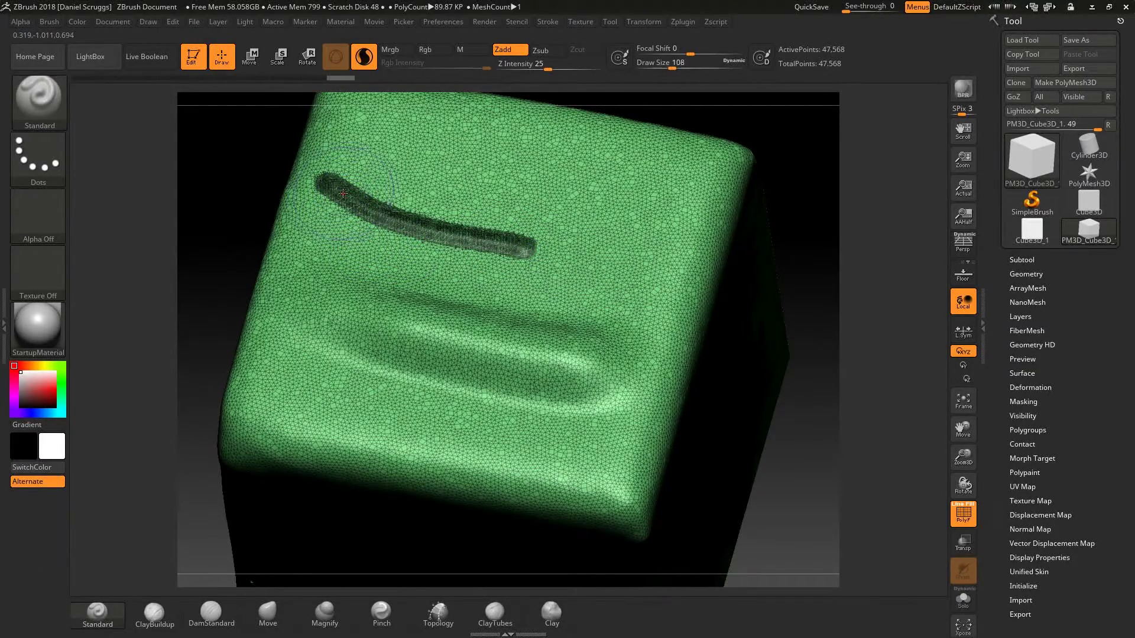
pyautogui.press('shift')
pyautogui.moveTo(329, 176)
pyautogui.keyDown('shift'); pyautogui.mouseDown()
pyautogui.moveTo(464, 239)
pyautogui.moveTo(538, 251)
pyautogui.mouseUp(); pyautogui.keyUp('shift')
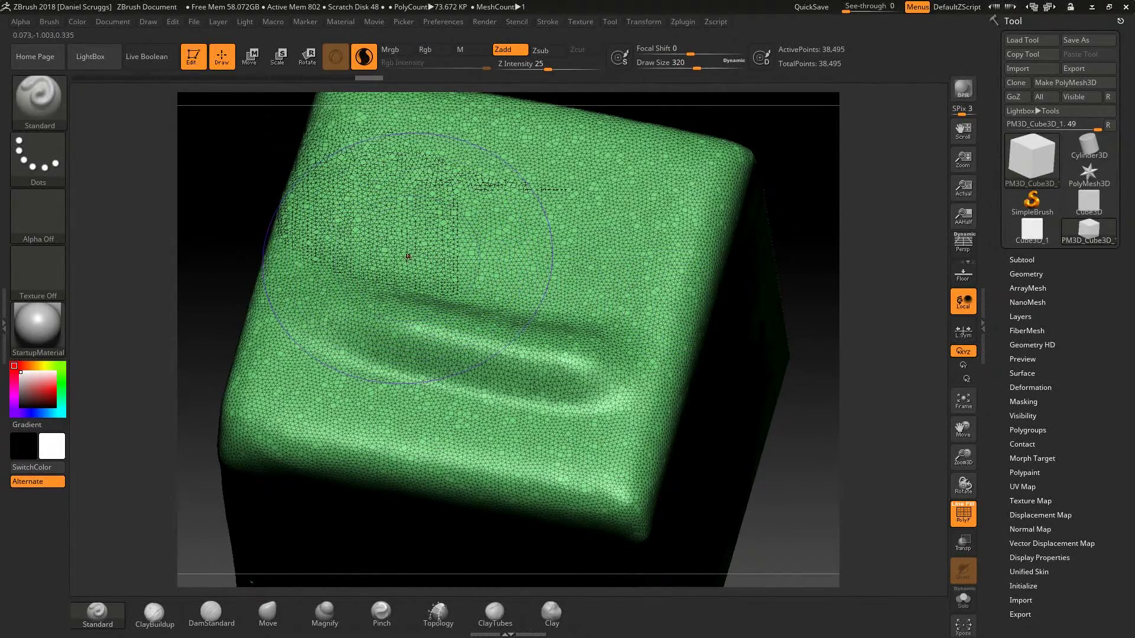
# Smooth the cube from several sides at draw size 320 to round its form and coarsen the mesh
pyautogui.moveTo(408, 257)
pyautogui.keyDown('shift'); pyautogui.mouseDown()
pyautogui.moveTo(330, 230)
pyautogui.moveTo(408, 257)
pyautogui.moveTo(579, 266)
pyautogui.moveTo(588, 404)
pyautogui.moveTo(449, 475)
pyautogui.moveTo(604, 312)
pyautogui.moveTo(532, 200)
pyautogui.moveTo(331, 331)
pyautogui.moveTo(429, 435)
pyautogui.mouseUp(); pyautogui.keyUp('shift')
pyautogui.keyDown('alt'); pyautogui.moveTo(808, 371); pyautogui.dragTo(739, 236); pyautogui.keyUp('alt')
pyautogui.moveTo(585, 328)
pyautogui.keyDown('shift'); pyautogui.mouseDown()
pyautogui.moveTo(514, 385)
pyautogui.moveTo(570, 420)
pyautogui.moveTo(368, 349)
pyautogui.moveTo(379, 426)
pyautogui.moveTo(549, 446)
pyautogui.mouseUp(); pyautogui.keyUp('shift')
pyautogui.moveTo(668, 438); pyautogui.dragTo(727, 426)
pyautogui.keyDown('shift'); pyautogui.moveTo(532, 283); pyautogui.dragTo(561, 432); pyautogui.keyUp('shift')
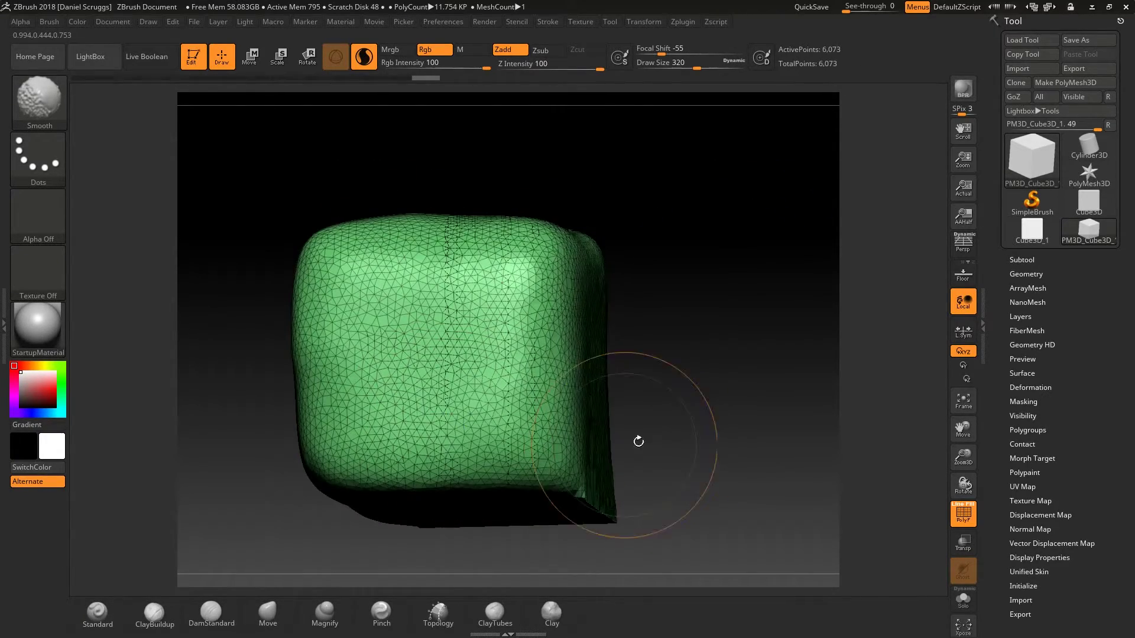
pyautogui.moveTo(638, 440); pyautogui.dragTo(739, 414)
pyautogui.moveTo(687, 378)
pyautogui.keyDown('shift'); pyautogui.mouseDown()
pyautogui.moveTo(668, 455)
pyautogui.moveTo(724, 502)
pyautogui.mouseUp(); pyautogui.keyUp('shift')
pyautogui.moveTo(821, 454)
pyautogui.mouseDown()
pyautogui.moveTo(448, 309)
pyautogui.moveTo(685, 216)
pyautogui.moveTo(759, 261)
pyautogui.mouseUp()
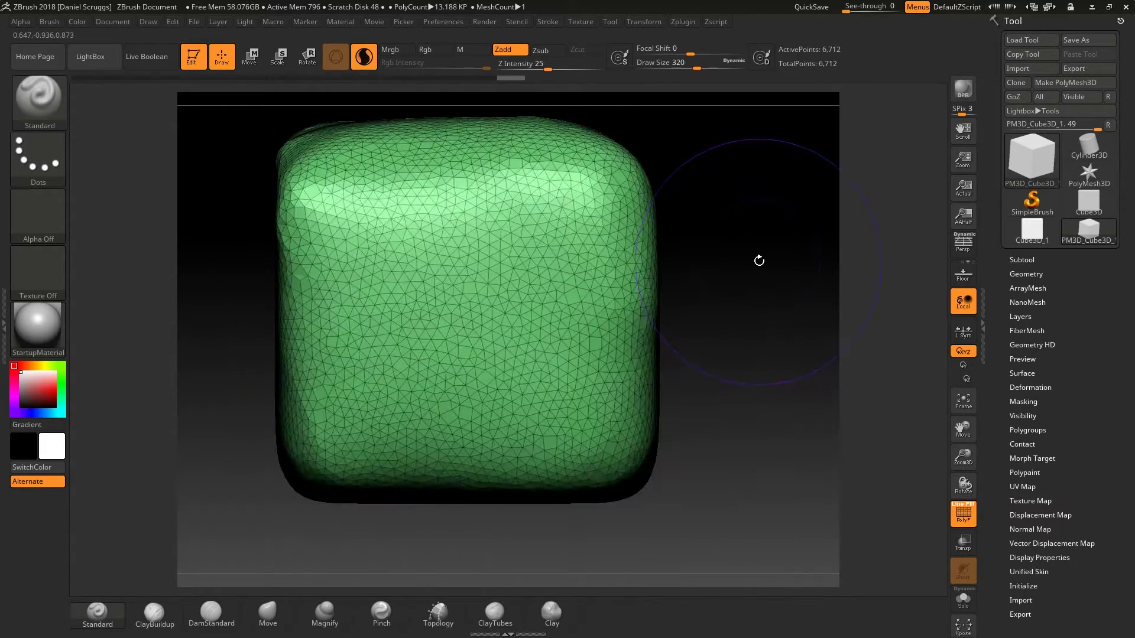
# Turn off the polyframe display and reduce the Standard brush's draw size to 92
pyautogui.click(961, 518)
pyautogui.keyDown('alt'); pyautogui.moveTo(753, 307); pyautogui.dragTo(786, 431); pyautogui.keyUp('alt')
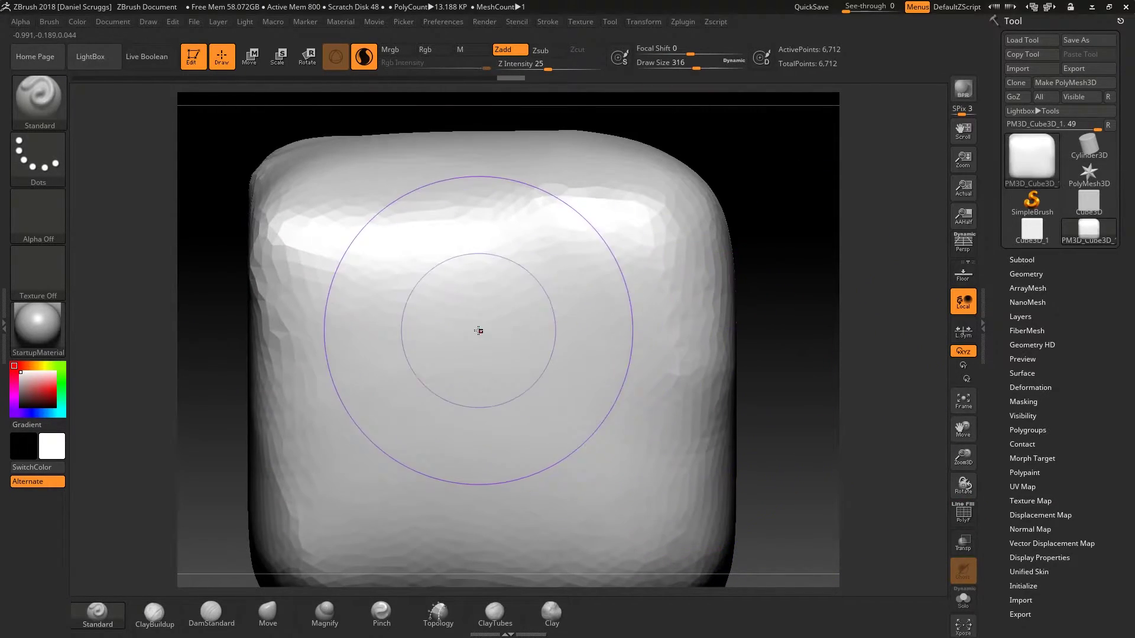
pyautogui.press('[')
pyautogui.press('[')
pyautogui.press('[')
pyautogui.press('[')
pyautogui.press('[')
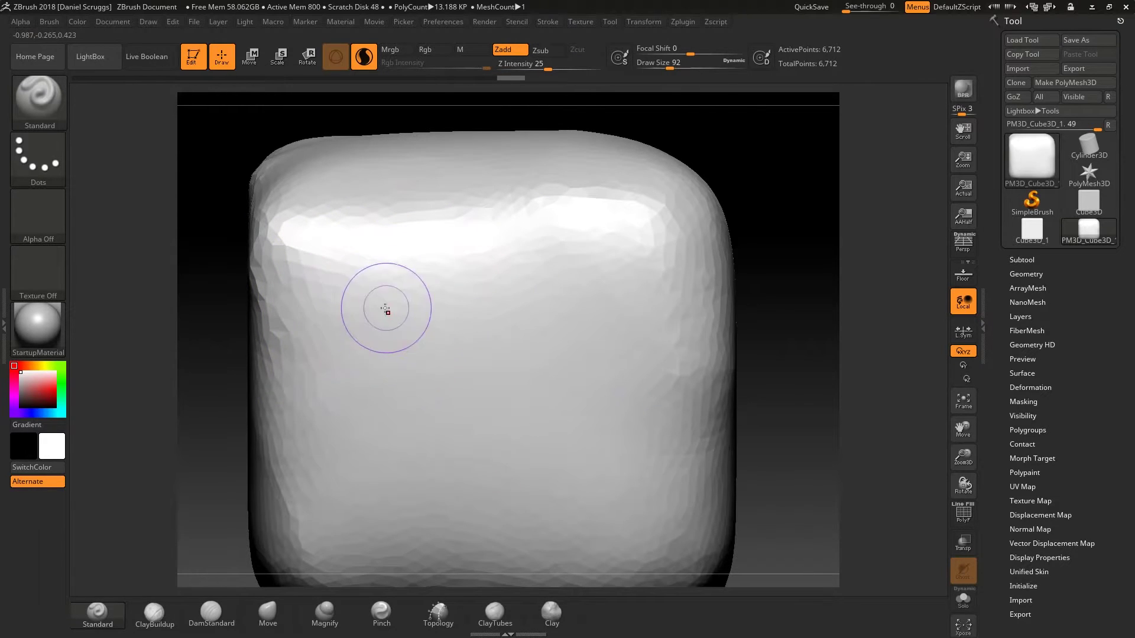
# Frame the whole rounded cube in view and switch to the DamStandard brush
pyautogui.moveTo(783, 319)
pyautogui.mouseDown()
pyautogui.moveTo(792, 274)
pyautogui.moveTo(843, 264)
pyautogui.moveTo(836, 329)
pyautogui.moveTo(769, 273)
pyautogui.moveTo(785, 235)
pyautogui.mouseUp()
pyautogui.moveTo(759, 245)
pyautogui.mouseDown()
pyautogui.moveTo(783, 254)
pyautogui.moveTo(760, 247)
pyautogui.moveTo(740, 260)
pyautogui.moveTo(803, 229)
pyautogui.moveTo(815, 240)
pyautogui.moveTo(785, 217)
pyautogui.mouseUp()
pyautogui.click(203, 615)
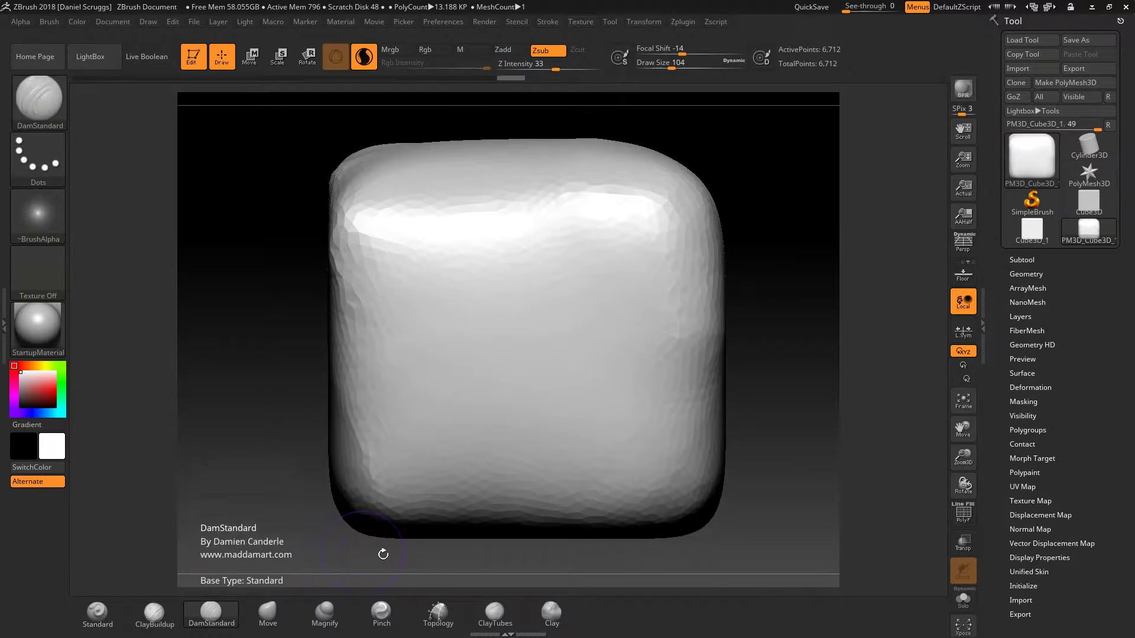
# Carve a winding S-shaped groove across the cube's front face with the DamStandard brush at draw size 104
pyautogui.click(494, 615)
pyautogui.press('b')
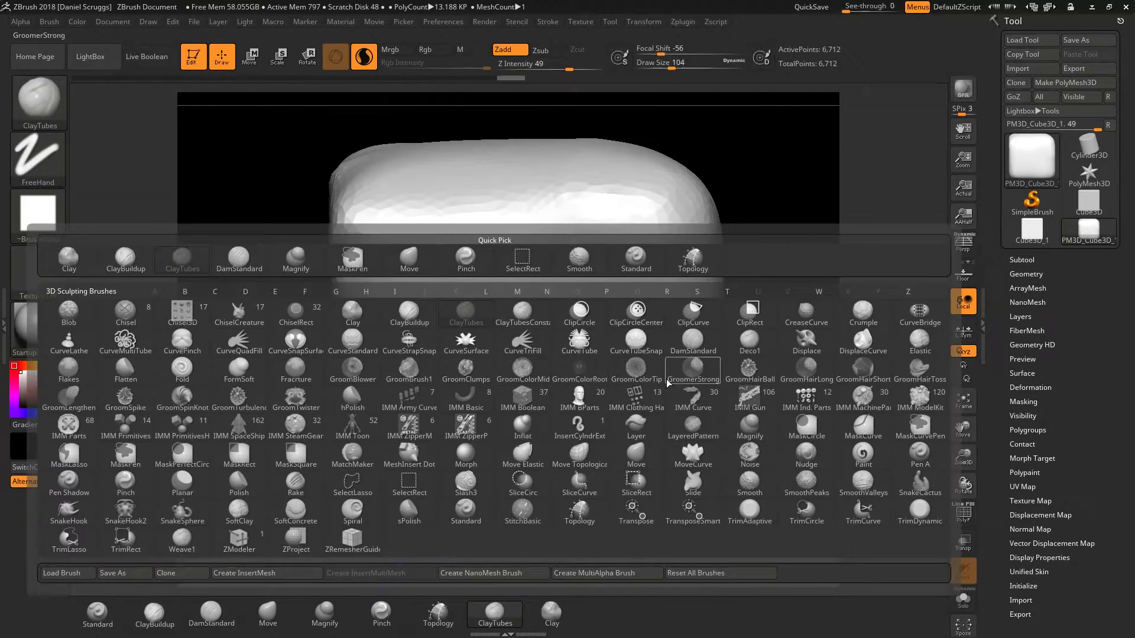
pyautogui.click(691, 341)
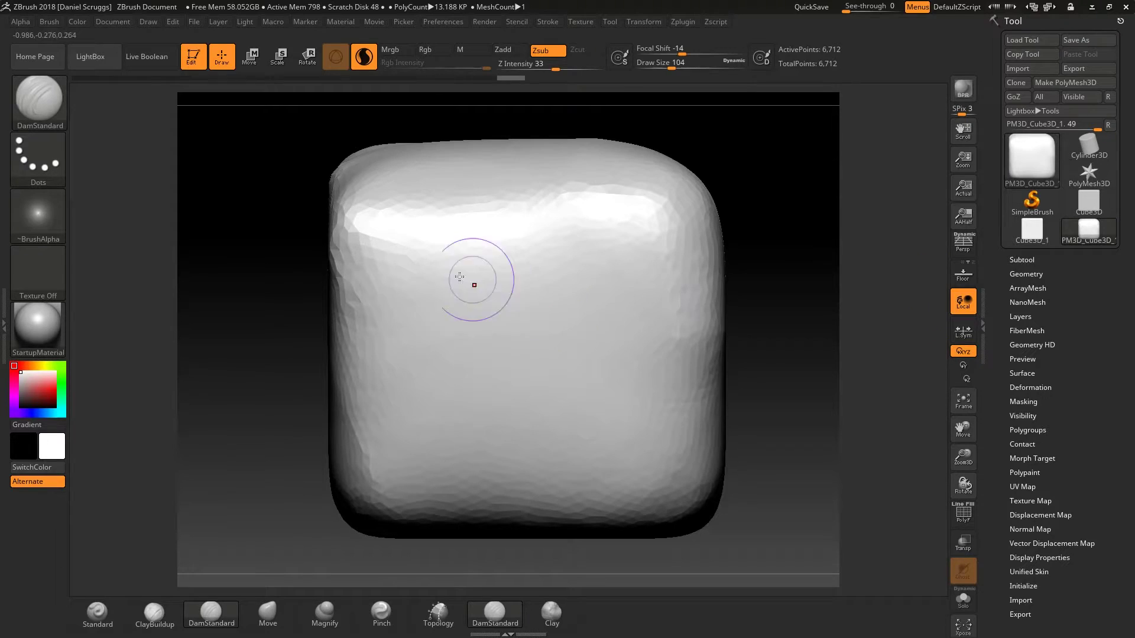
pyautogui.moveTo(380, 238)
pyautogui.mouseDown()
pyautogui.moveTo(467, 277)
pyautogui.moveTo(614, 260)
pyautogui.moveTo(390, 355)
pyautogui.moveTo(594, 413)
pyautogui.moveTo(640, 471)
pyautogui.mouseUp()
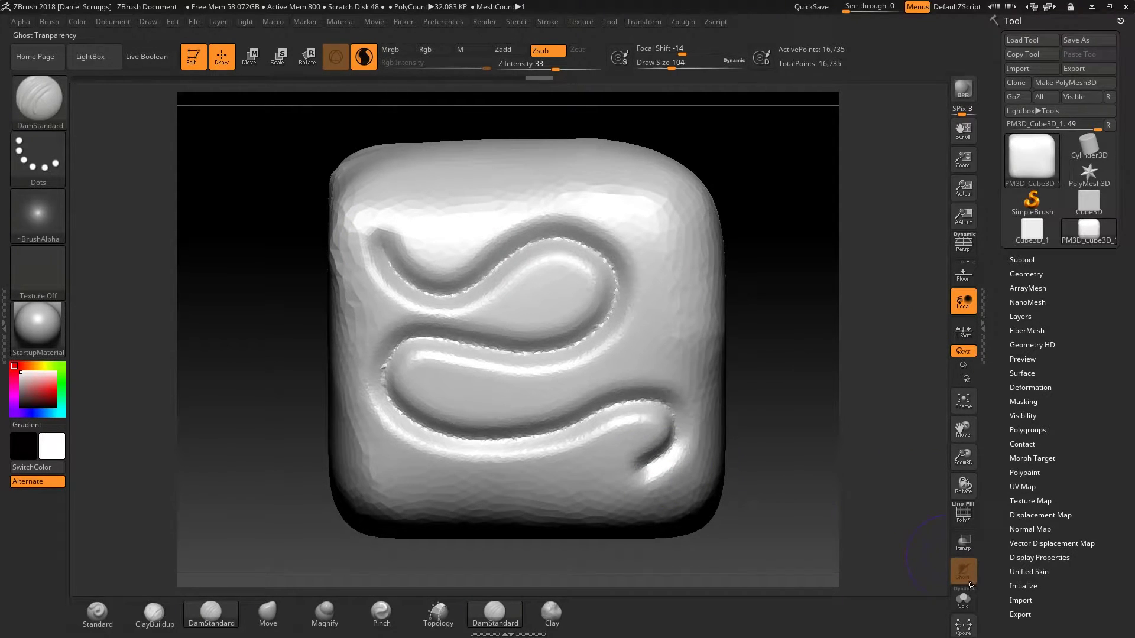
# Display the polyframe and examine the mesh density along the carved groove, then hide the polyframe
pyautogui.click(967, 515)
pyautogui.moveTo(815, 337); pyautogui.dragTo(781, 344)
pyautogui.keyDown('shift'); pyautogui.moveTo(874, 263); pyautogui.dragTo(866, 264); pyautogui.keyUp('shift')
pyautogui.moveTo(878, 316)
pyautogui.keyDown('alt'); pyautogui.mouseDown()
pyautogui.moveTo(855, 264)
pyautogui.moveTo(743, 254)
pyautogui.moveTo(732, 278)
pyautogui.moveTo(760, 274)
pyautogui.moveTo(680, 272)
pyautogui.moveTo(593, 293)
pyautogui.mouseUp(); pyautogui.keyUp('alt')
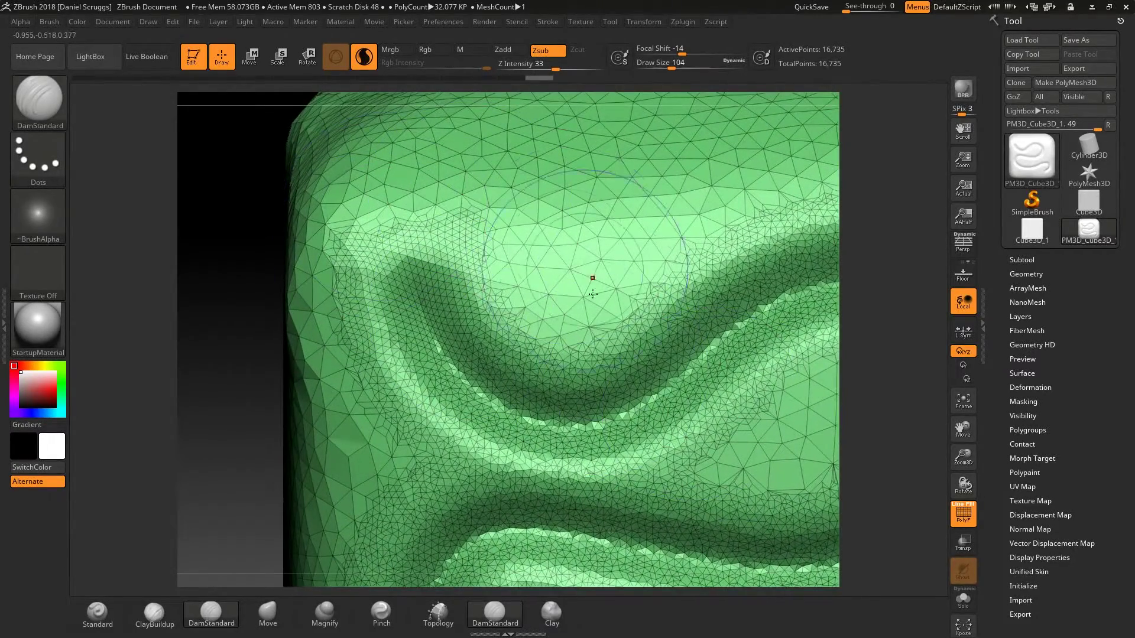
pyautogui.keyDown('alt'); pyautogui.moveTo(852, 357); pyautogui.dragTo(672, 306); pyautogui.keyUp('alt')
pyautogui.click(962, 513)
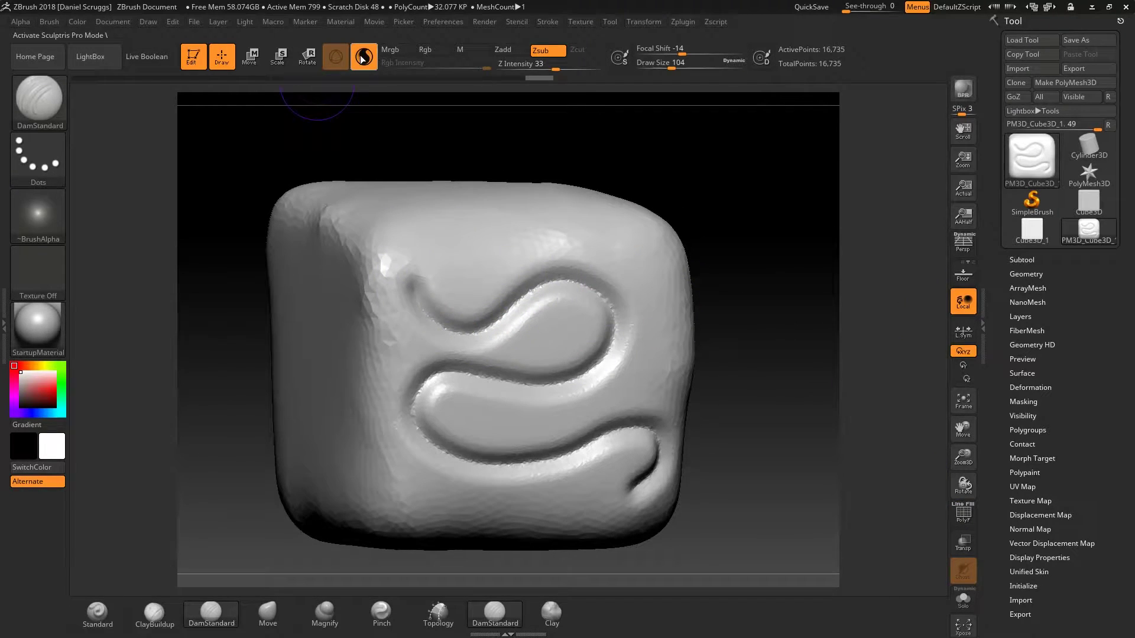
# Turn off Sculptris Pro and smooth the cube's edge beside the groove and the lower front edge
pyautogui.moveTo(349, 236)
pyautogui.keyDown('shift'); pyautogui.mouseDown()
pyautogui.moveTo(408, 488)
pyautogui.moveTo(364, 486)
pyautogui.moveTo(499, 503)
pyautogui.moveTo(349, 504)
pyautogui.mouseUp(); pyautogui.keyUp('shift')
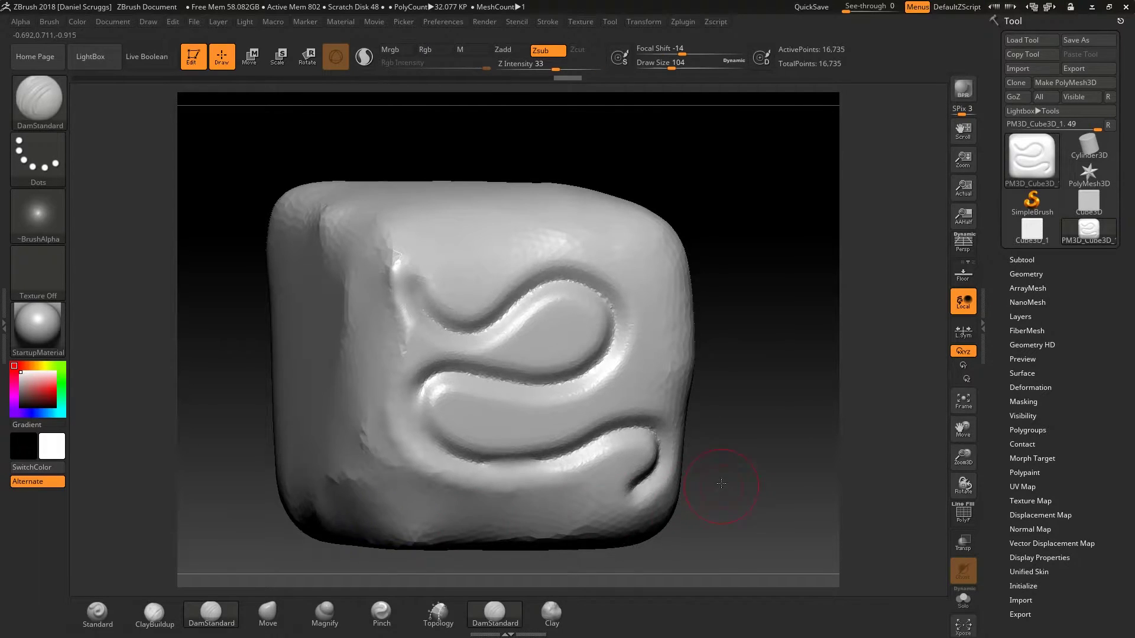
pyautogui.moveTo(716, 460); pyautogui.dragTo(742, 378)
pyautogui.moveTo(522, 474)
pyautogui.keyDown('shift'); pyautogui.mouseDown()
pyautogui.moveTo(501, 477)
pyautogui.moveTo(523, 502)
pyautogui.moveTo(608, 506)
pyautogui.mouseUp(); pyautogui.keyUp('shift')
pyautogui.moveTo(742, 471); pyautogui.dragTo(707, 381)
# Smooth the carved groove on the front face at draw size 216 and inspect the remaining spots up close
pyautogui.press('f')
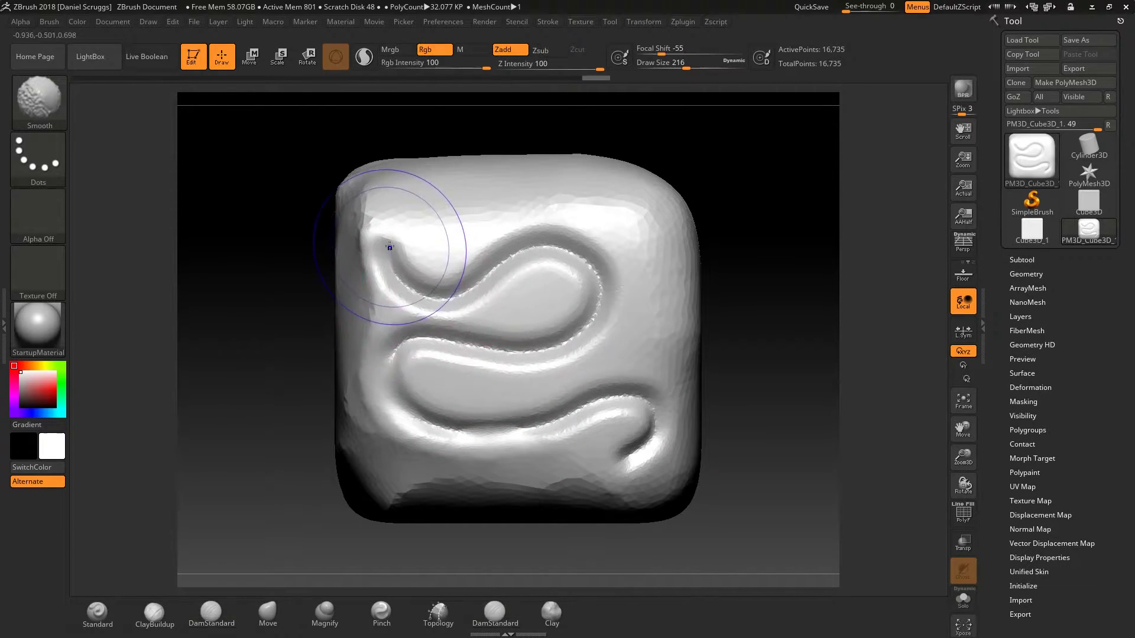
pyautogui.moveTo(378, 246)
pyautogui.keyDown('shift'); pyautogui.mouseDown()
pyautogui.moveTo(446, 378)
pyautogui.moveTo(558, 378)
pyautogui.moveTo(379, 430)
pyautogui.moveTo(408, 245)
pyautogui.moveTo(556, 254)
pyautogui.moveTo(408, 302)
pyautogui.mouseUp(); pyautogui.keyUp('shift')
pyautogui.keyDown('alt'); pyautogui.moveTo(711, 278); pyautogui.dragTo(742, 398); pyautogui.keyUp('alt')
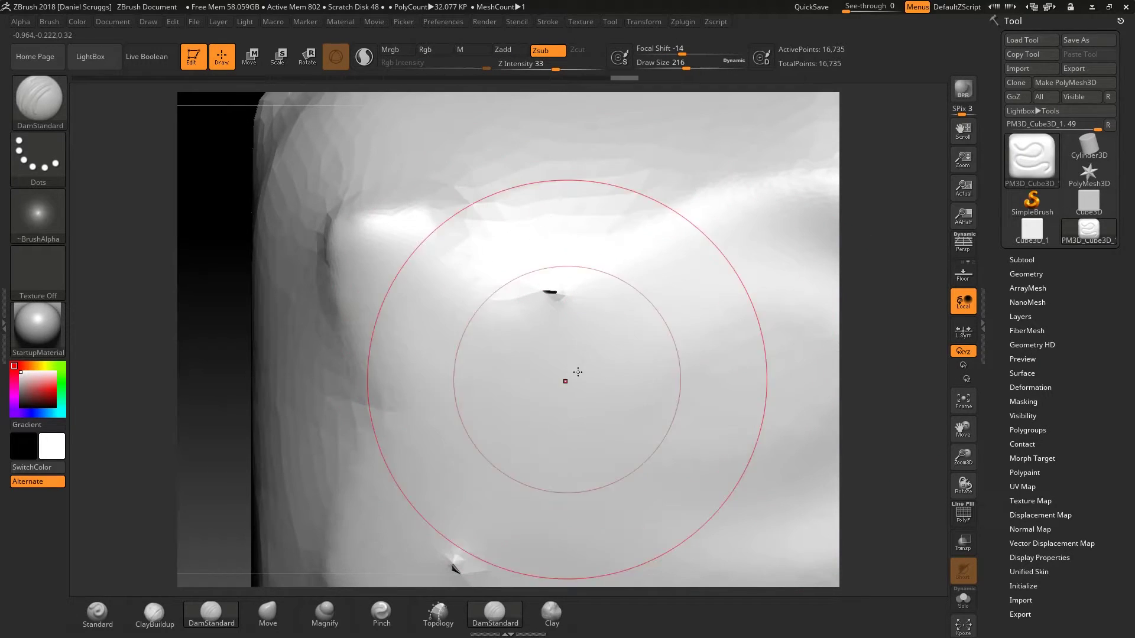
pyautogui.press('f')
pyautogui.keyDown('alt'); pyautogui.moveTo(805, 278); pyautogui.dragTo(801, 423); pyautogui.keyUp('alt')
pyautogui.moveTo(852, 313); pyautogui.dragTo(884, 307)
pyautogui.keyDown('ctrl'); pyautogui.moveTo(891, 277); pyautogui.dragTo(877, 299, button='right'); pyautogui.keyUp('ctrl')
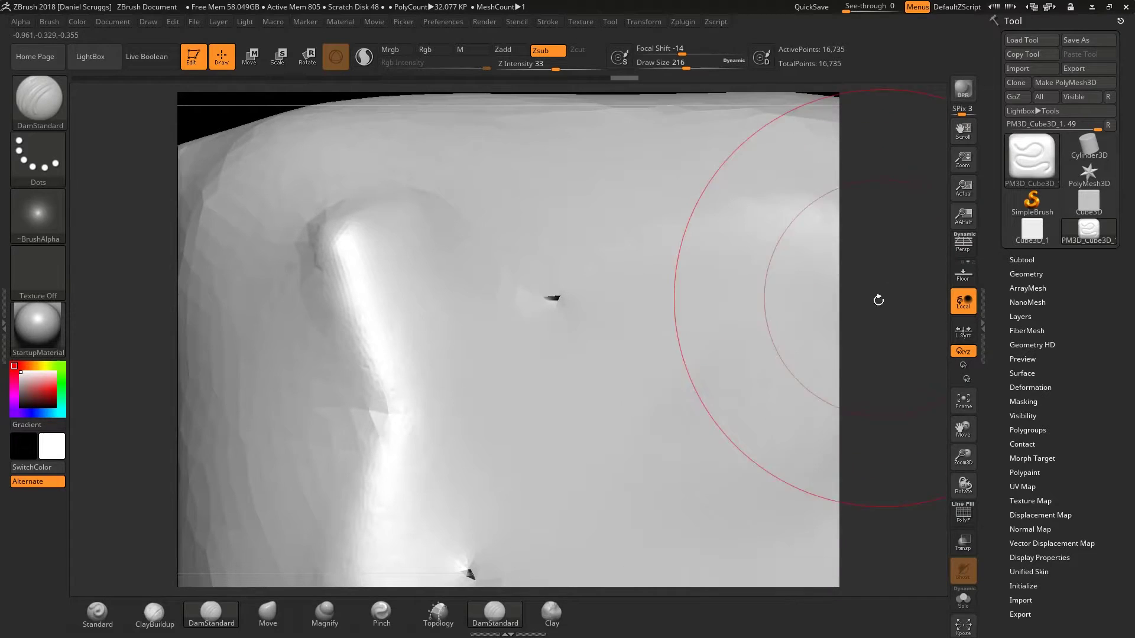
# Turn Sculptris Pro back on, reduce the draw size to 64 and smooth out the pinched spots on the front face
pyautogui.press('[')
pyautogui.press('[')
pyautogui.press('[')
pyautogui.press('[')
pyautogui.press('[')
pyautogui.press('[')
pyautogui.press('[')
pyautogui.press('[')
pyautogui.press('[')
pyautogui.press('[')
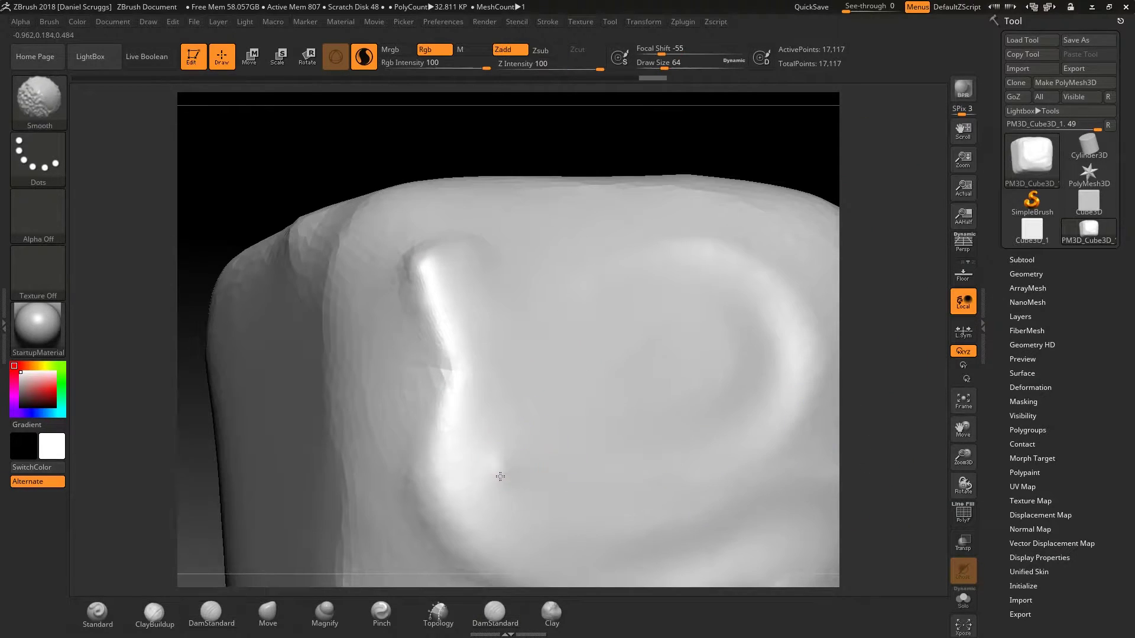
pyautogui.keyDown('shift'); pyautogui.moveTo(500, 477); pyautogui.dragTo(501, 469); pyautogui.keyUp('shift')
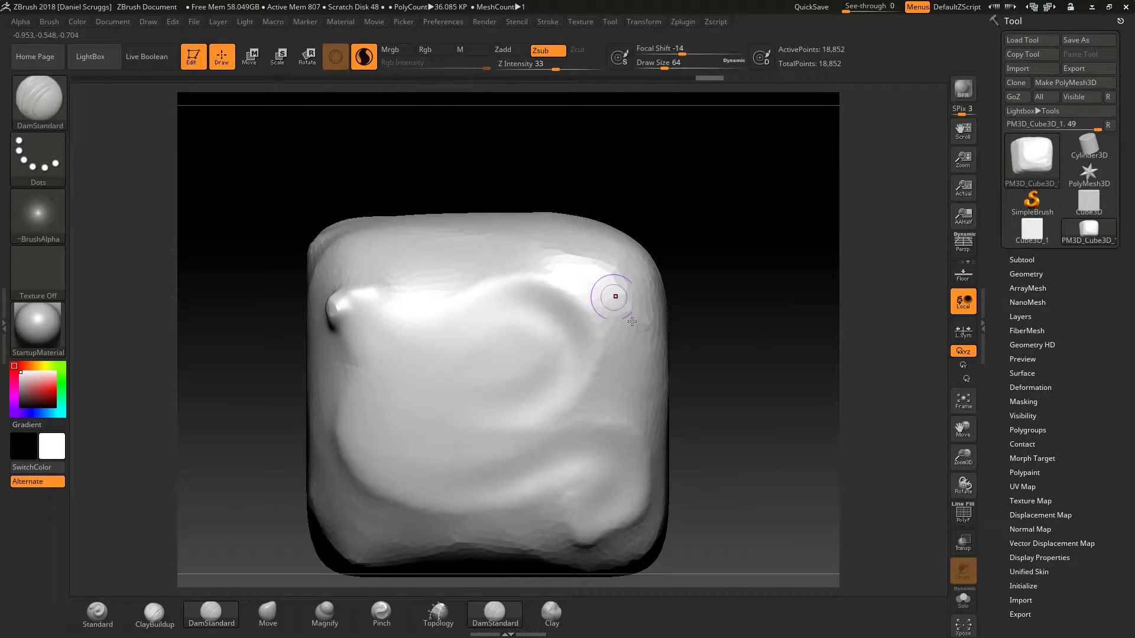
pyautogui.moveTo(764, 331); pyautogui.dragTo(730, 309)
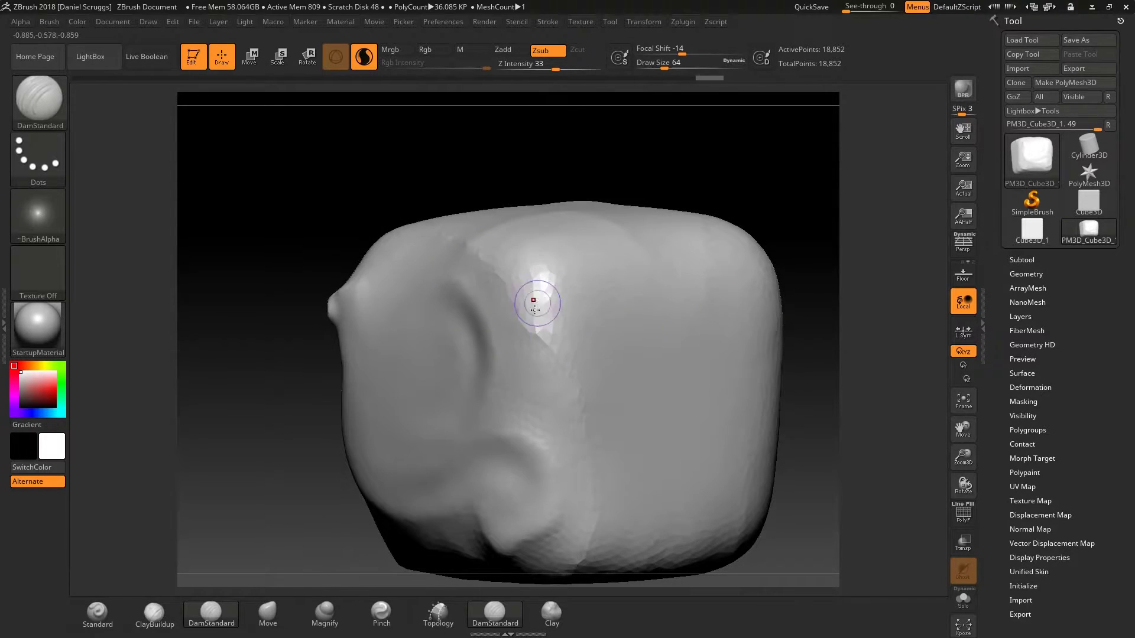
pyautogui.moveTo(814, 241); pyautogui.dragTo(805, 198)
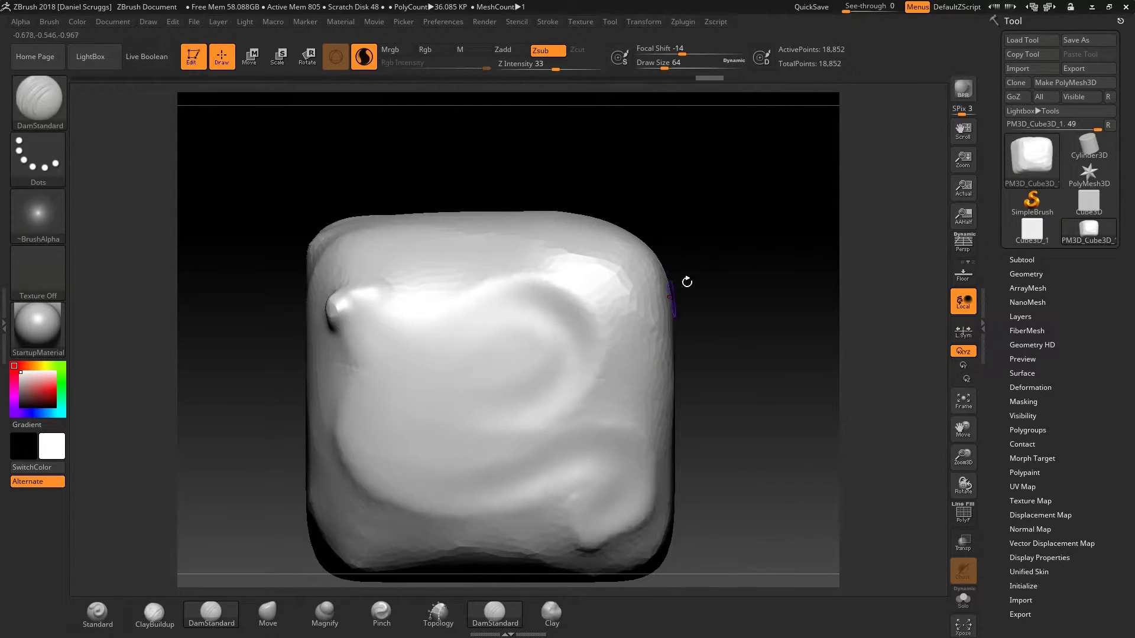
pyautogui.moveTo(730, 248); pyautogui.dragTo(731, 263)
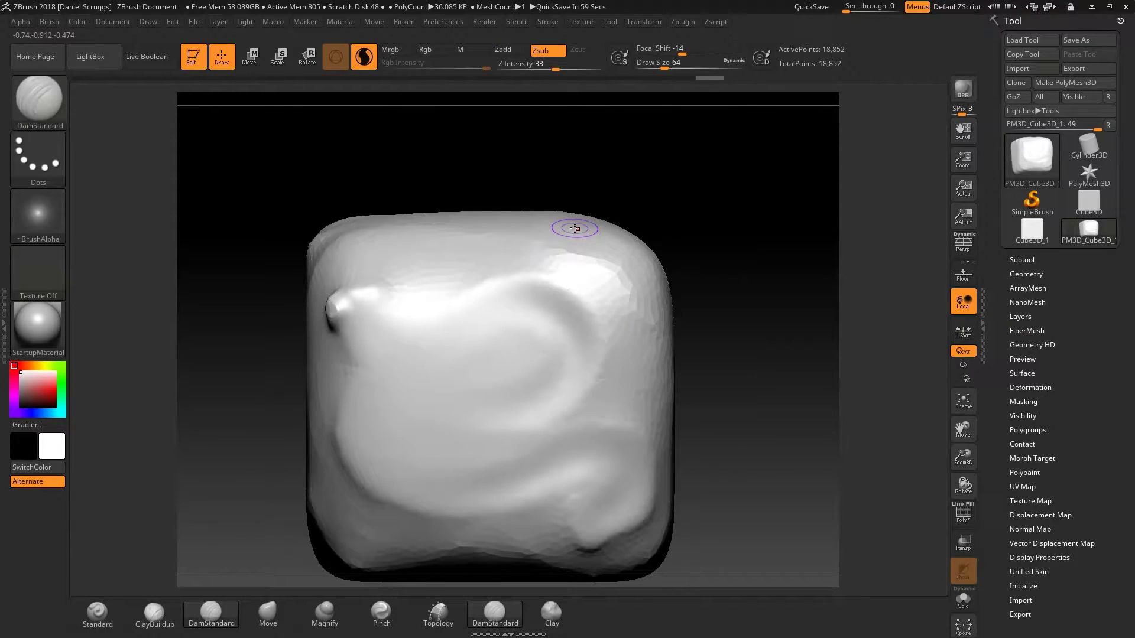
# Open the Dog.ZPR project from LightBox without saving the changes to the current project
pyautogui.click(89, 56)
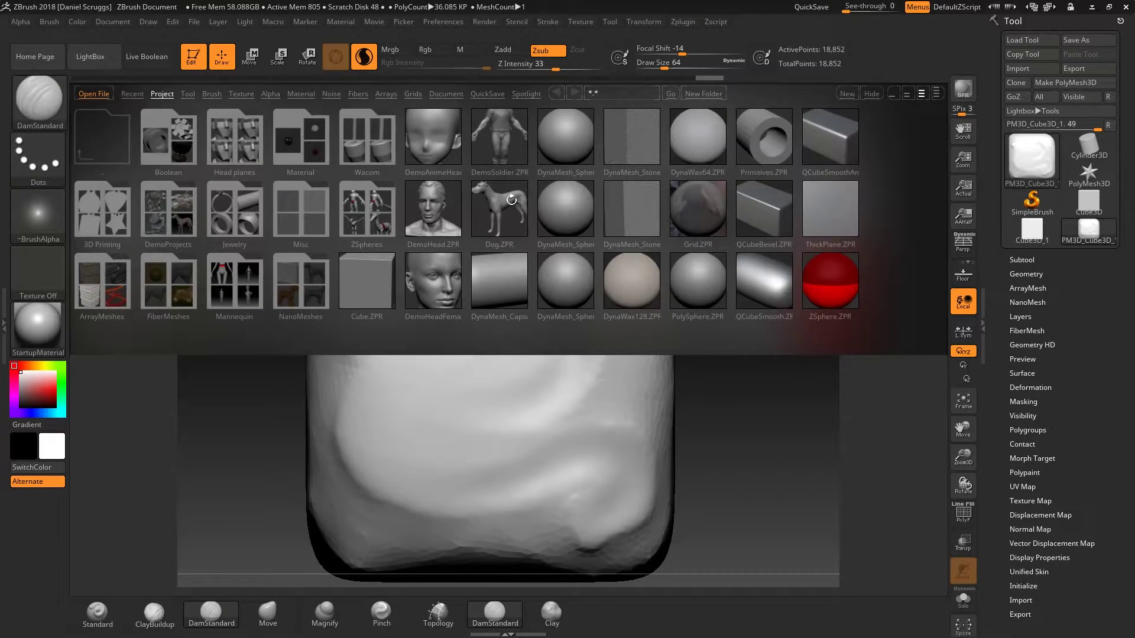
pyautogui.click(499, 211)
pyautogui.doubleClick(500, 205)
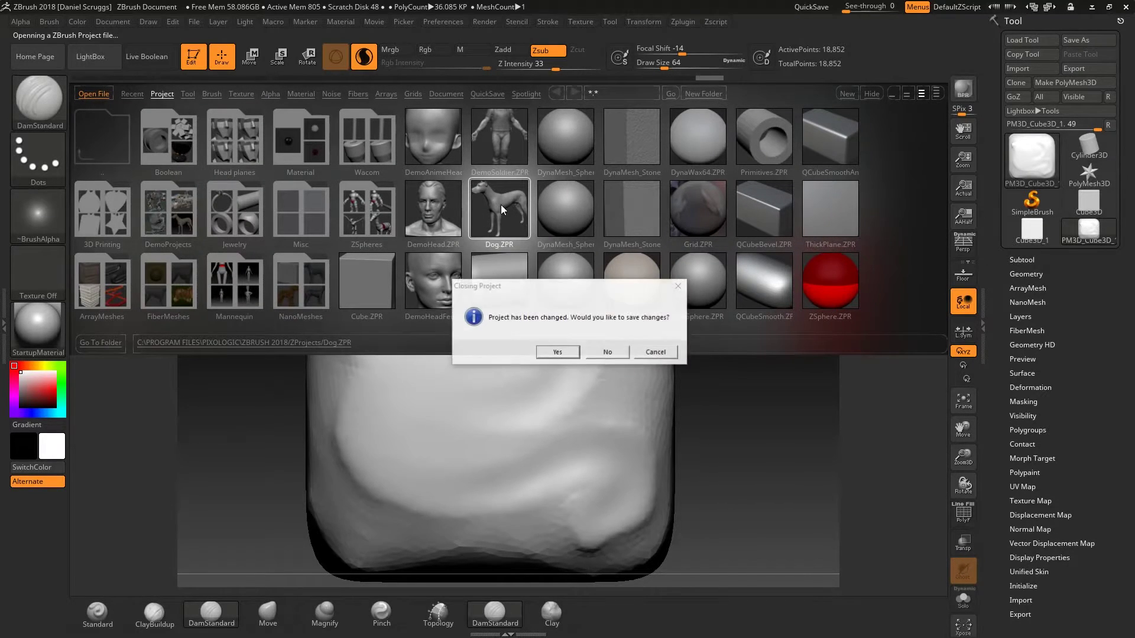
pyautogui.click(609, 351)
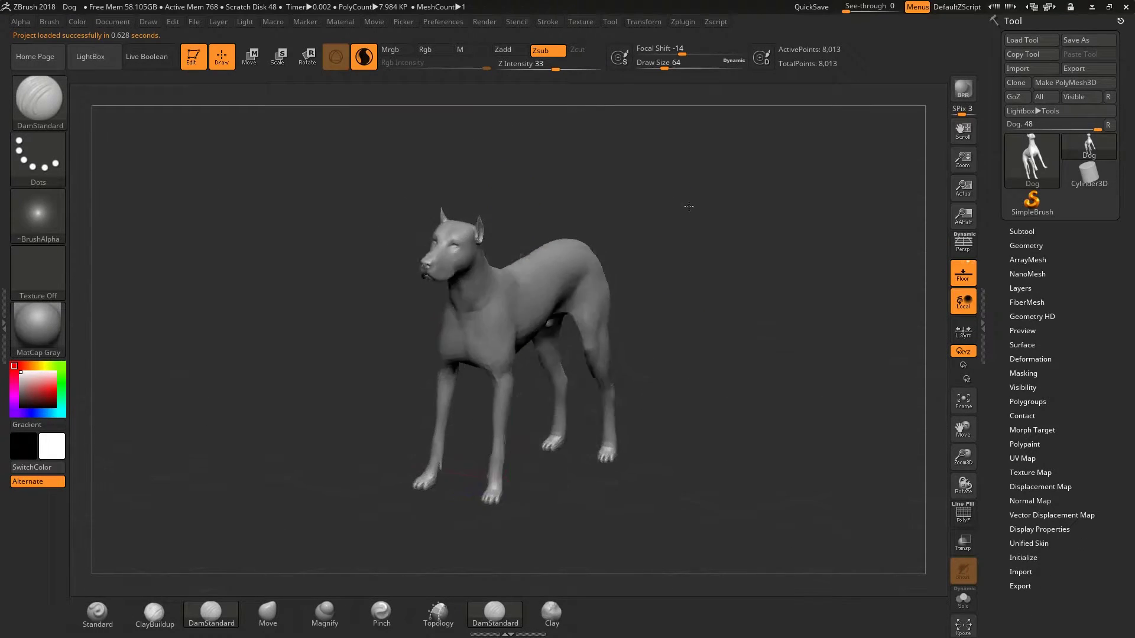
# Reduce the draw size to 20 and smooth the side of the dog's neck below the jaw
pyautogui.moveTo(689, 206); pyautogui.dragTo(678, 251)
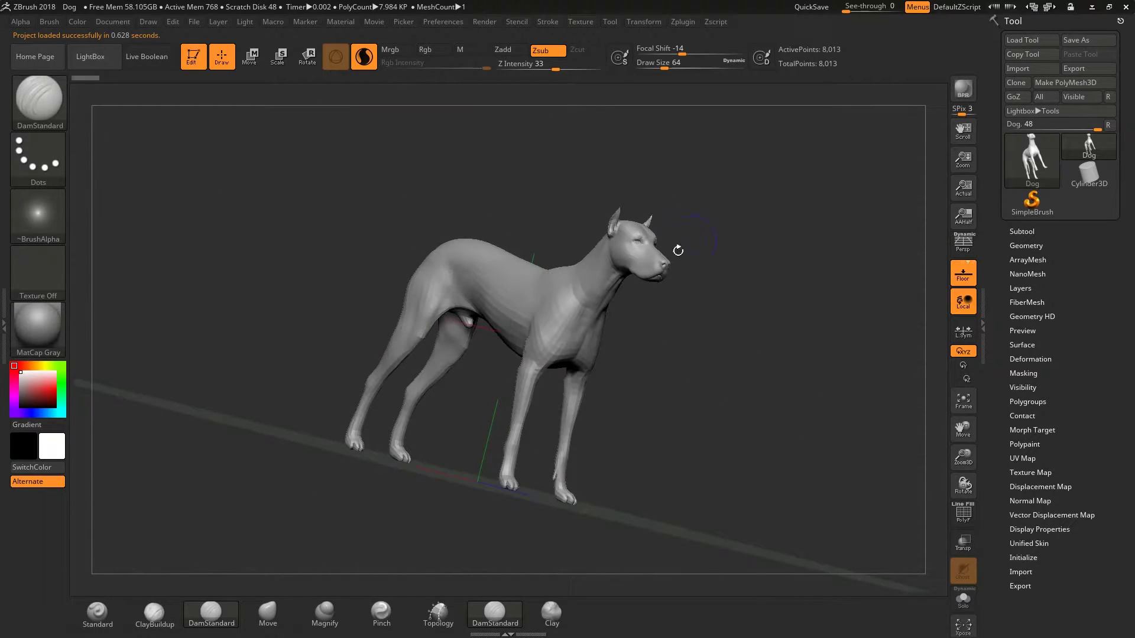
pyautogui.keyDown('shift'); pyautogui.moveTo(795, 243); pyautogui.dragTo(809, 441); pyautogui.keyUp('shift')
pyautogui.keyDown('alt'); pyautogui.moveTo(498, 270); pyautogui.dragTo(341, 304); pyautogui.keyUp('alt')
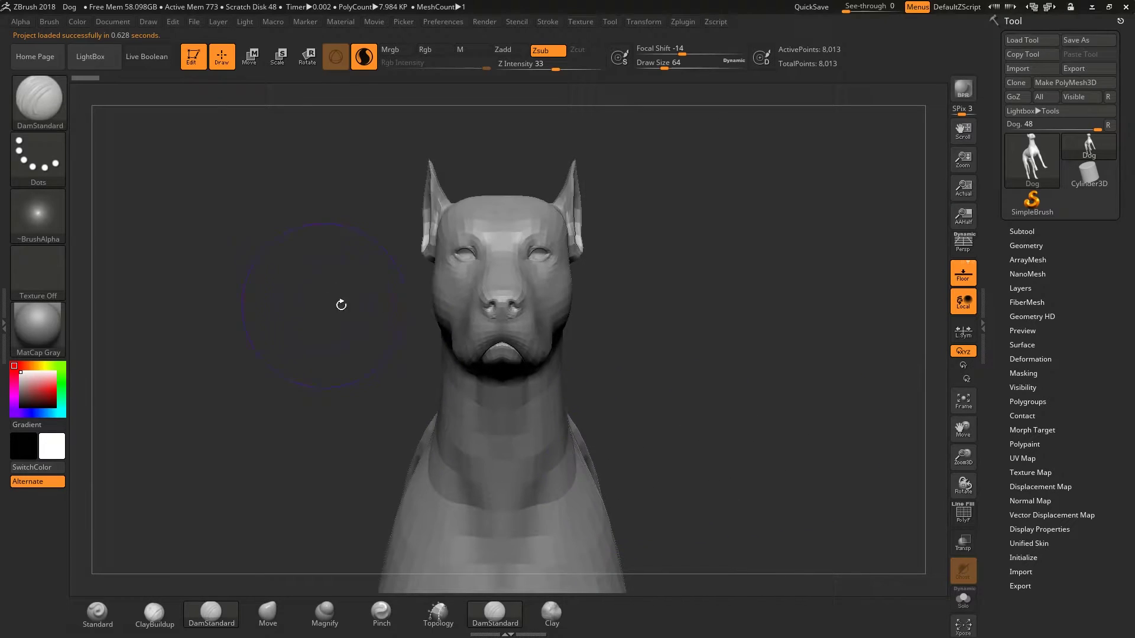
pyautogui.moveTo(727, 299)
pyautogui.mouseDown()
pyautogui.moveTo(747, 288)
pyautogui.moveTo(726, 337)
pyautogui.mouseUp()
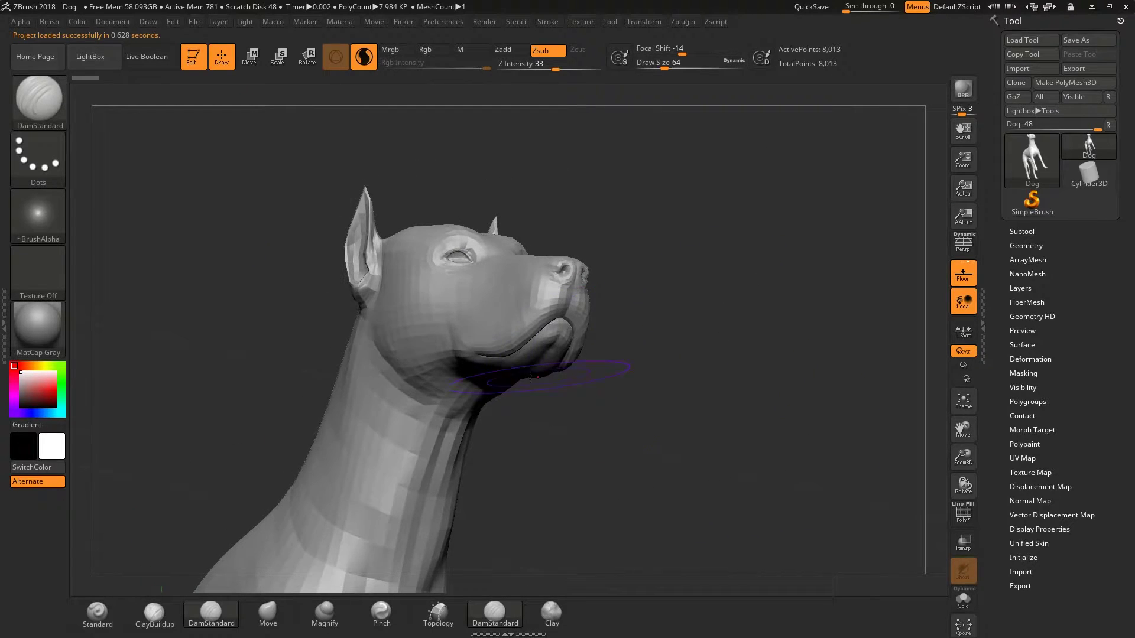
pyautogui.press('[')
pyautogui.press('[')
pyautogui.press('[')
pyautogui.press('[')
pyautogui.press('[')
pyautogui.moveTo(668, 290); pyautogui.dragTo(731, 391)
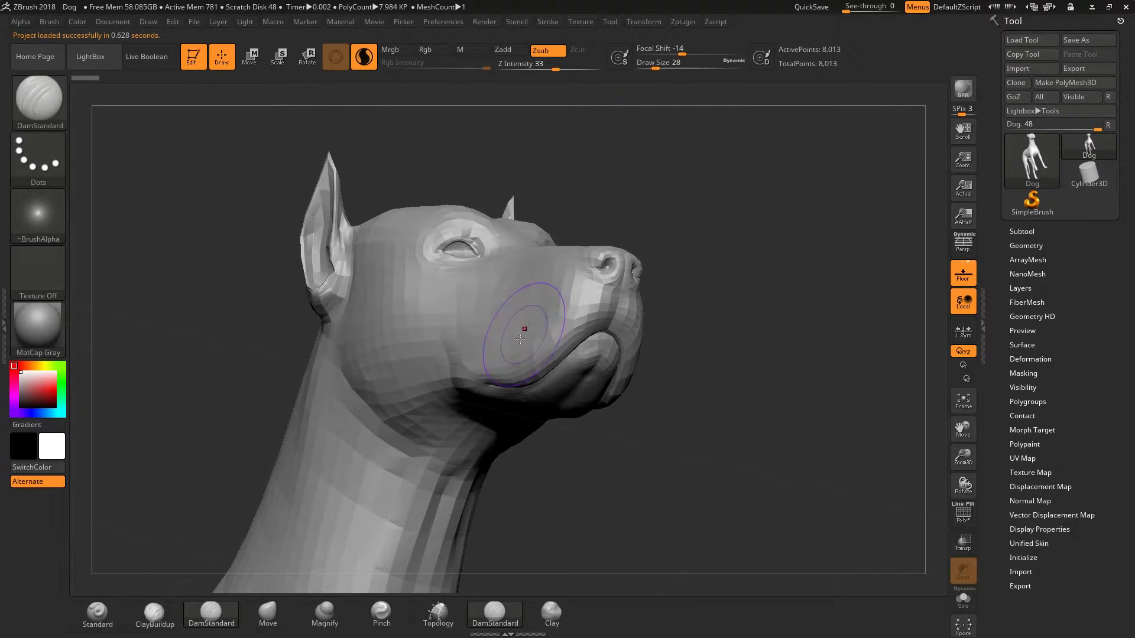
pyautogui.press(']')
pyautogui.press('shift')
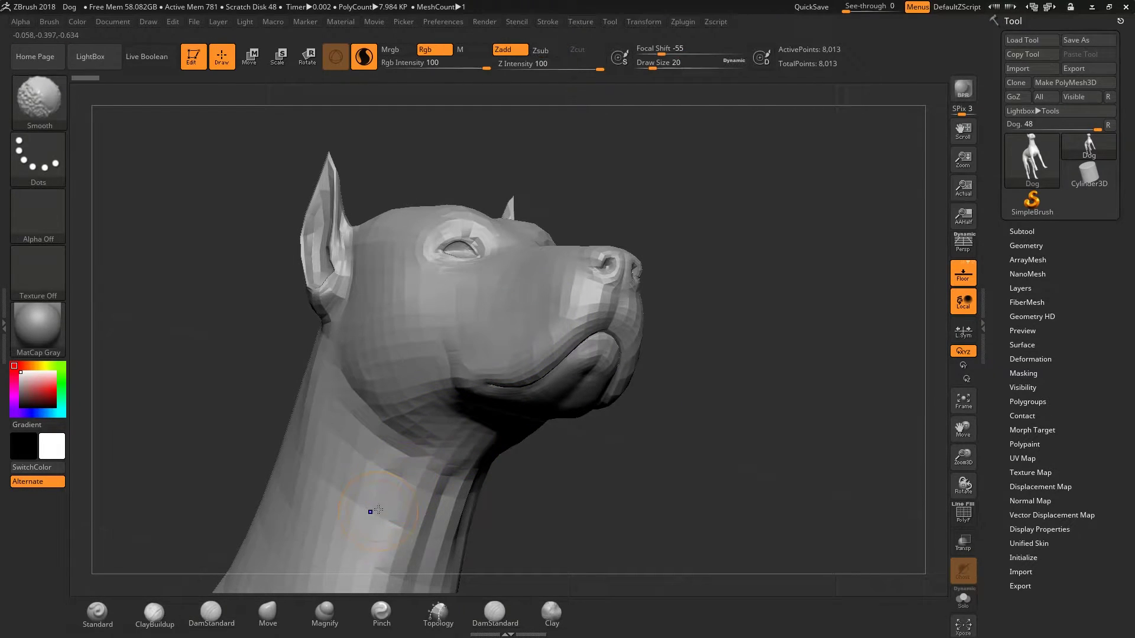
pyautogui.moveTo(385, 492)
pyautogui.keyDown('shift'); pyautogui.mouseDown()
pyautogui.moveTo(370, 385)
pyautogui.moveTo(310, 465)
pyautogui.moveTo(381, 481)
pyautogui.moveTo(421, 529)
pyautogui.mouseUp(); pyautogui.keyUp('shift')
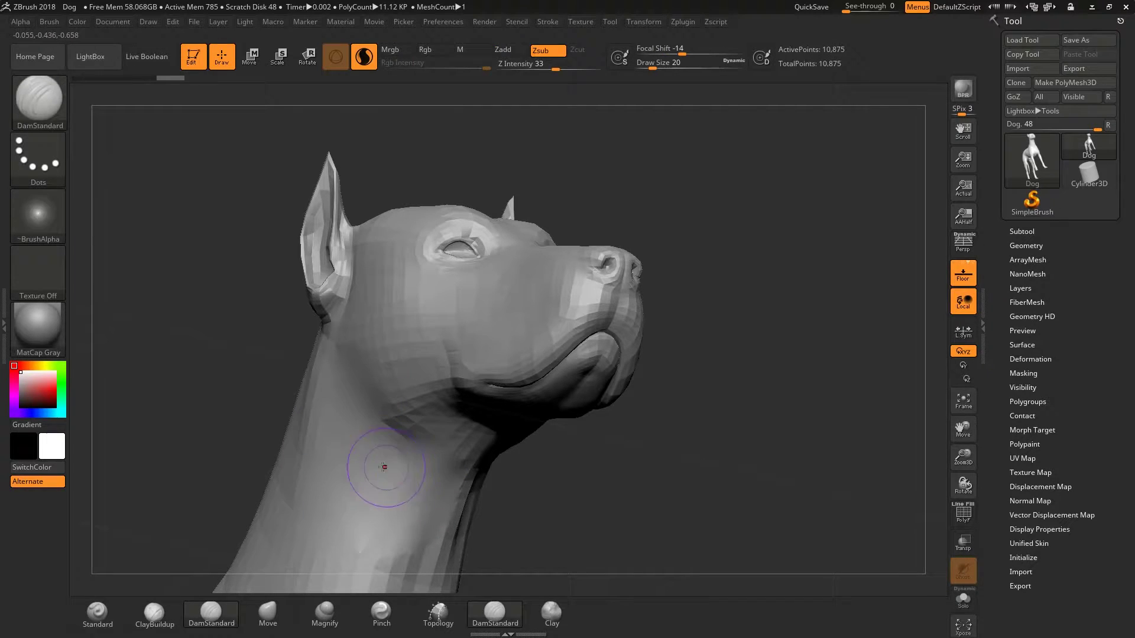
# Try to smooth more of the dog's neck, cheek and muzzle at draw size 20 and inspect the surface up close
pyautogui.moveTo(381, 440)
pyautogui.keyDown('shift'); pyautogui.mouseDown()
pyautogui.moveTo(390, 421)
pyautogui.moveTo(502, 383)
pyautogui.moveTo(582, 331)
pyautogui.moveTo(535, 275)
pyautogui.moveTo(449, 320)
pyautogui.moveTo(398, 269)
pyautogui.moveTo(343, 254)
pyautogui.moveTo(322, 508)
pyautogui.moveTo(295, 579)
pyautogui.mouseUp(); pyautogui.keyUp('shift')
pyautogui.moveTo(592, 468); pyautogui.dragTo(588, 325)
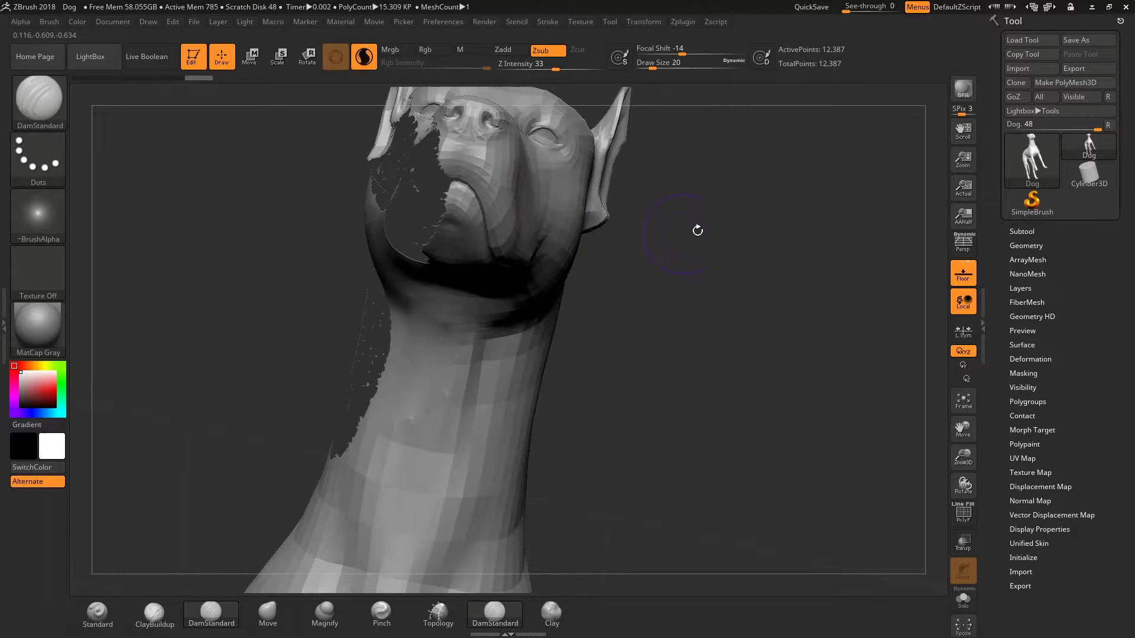
pyautogui.keyDown('alt'); pyautogui.moveTo(709, 243); pyautogui.dragTo(869, 396); pyautogui.keyUp('alt')
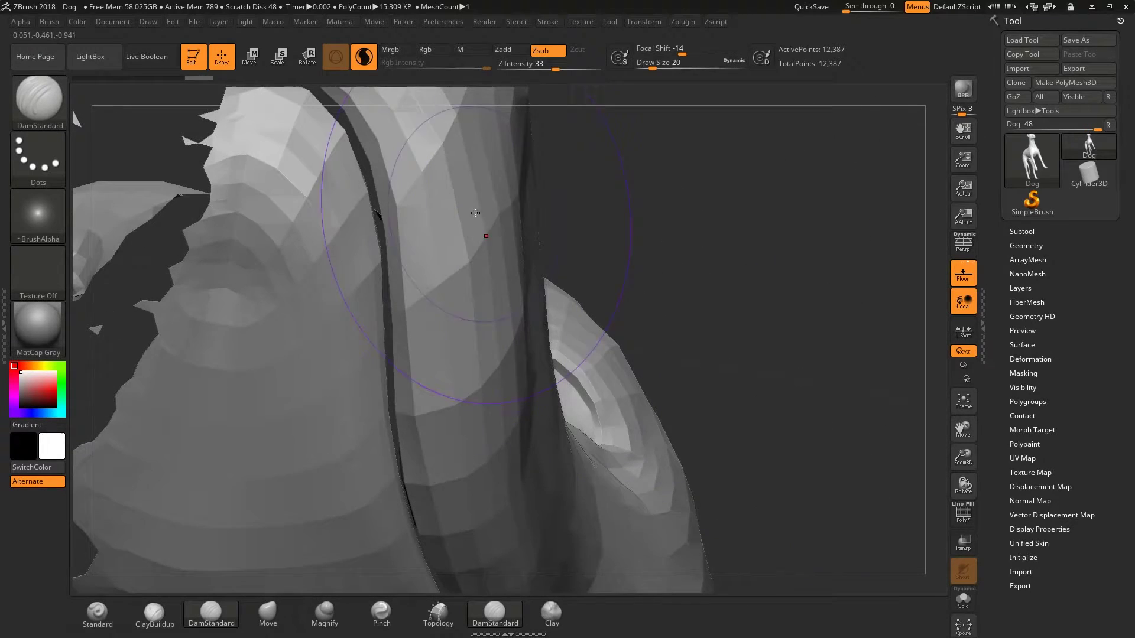
pyautogui.keyDown('alt'); pyautogui.moveTo(580, 189); pyautogui.dragTo(805, 284); pyautogui.keyUp('alt')
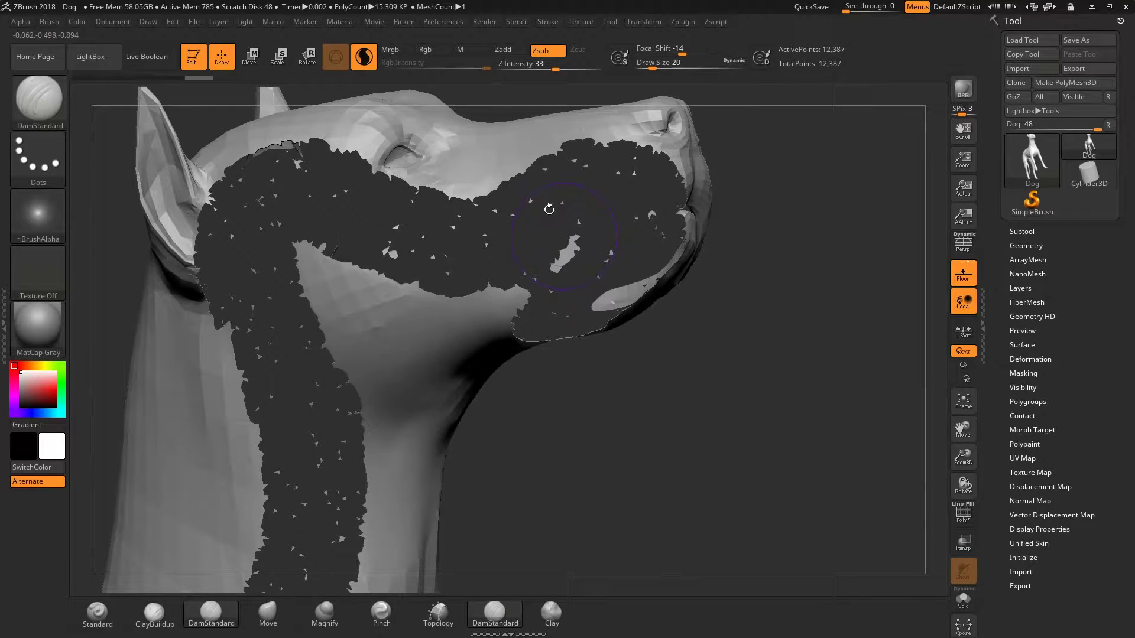
# Undo the last smoothing strokes on the dog's neck and head
pyautogui.moveTo(355, 255)
pyautogui.keyDown('ctrl'); pyautogui.mouseDown()
pyautogui.moveTo(331, 313)
pyautogui.moveTo(401, 414)
pyautogui.moveTo(365, 360)
pyautogui.moveTo(207, 373)
pyautogui.moveTo(186, 355)
pyautogui.mouseUp(); pyautogui.keyUp('ctrl')
pyautogui.hotkey('ctrl', 'z')
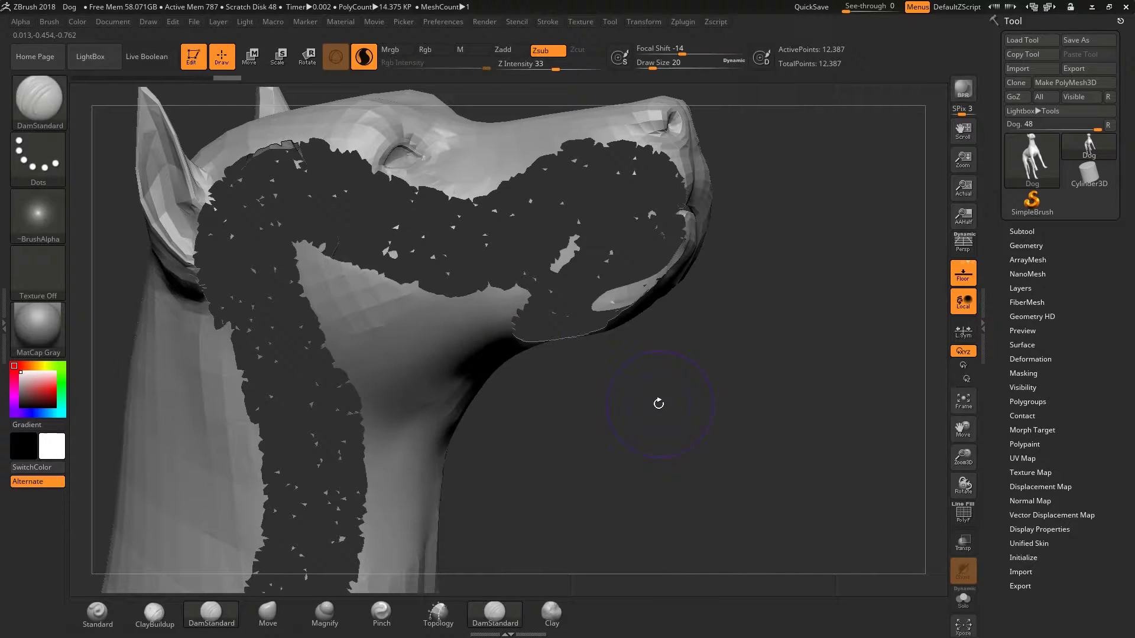
pyautogui.hotkey('ctrl', 'z')
pyautogui.hotkey('ctrl', 'z')
# Smooth the dog's cheek, eye, ear and muzzle on one side at draw size 20 and check the head from several angles
pyautogui.moveTo(633, 417); pyautogui.dragTo(576, 367)
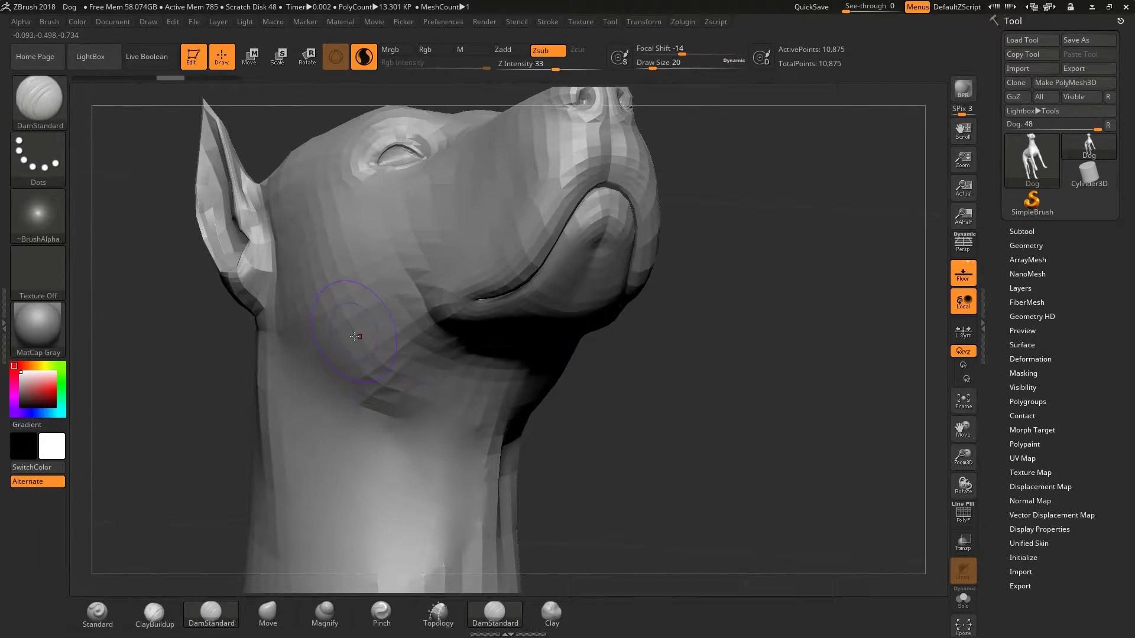
pyautogui.moveTo(353, 334)
pyautogui.keyDown('shift'); pyautogui.mouseDown()
pyautogui.moveTo(263, 266)
pyautogui.moveTo(394, 159)
pyautogui.moveTo(207, 231)
pyautogui.moveTo(251, 338)
pyautogui.moveTo(387, 407)
pyautogui.moveTo(417, 308)
pyautogui.moveTo(501, 289)
pyautogui.moveTo(545, 223)
pyautogui.moveTo(606, 177)
pyautogui.moveTo(616, 290)
pyautogui.mouseUp(); pyautogui.keyUp('shift')
pyautogui.moveTo(789, 337)
pyautogui.mouseDown()
pyautogui.moveTo(689, 330)
pyautogui.moveTo(742, 324)
pyautogui.moveTo(767, 373)
pyautogui.moveTo(699, 373)
pyautogui.moveTo(673, 331)
pyautogui.moveTo(701, 243)
pyautogui.moveTo(674, 248)
pyautogui.moveTo(679, 276)
pyautogui.moveTo(676, 265)
pyautogui.moveTo(710, 299)
pyautogui.moveTo(739, 278)
pyautogui.moveTo(715, 292)
pyautogui.moveTo(727, 285)
pyautogui.moveTo(679, 243)
pyautogui.moveTo(666, 254)
pyautogui.moveTo(646, 223)
pyautogui.mouseUp()
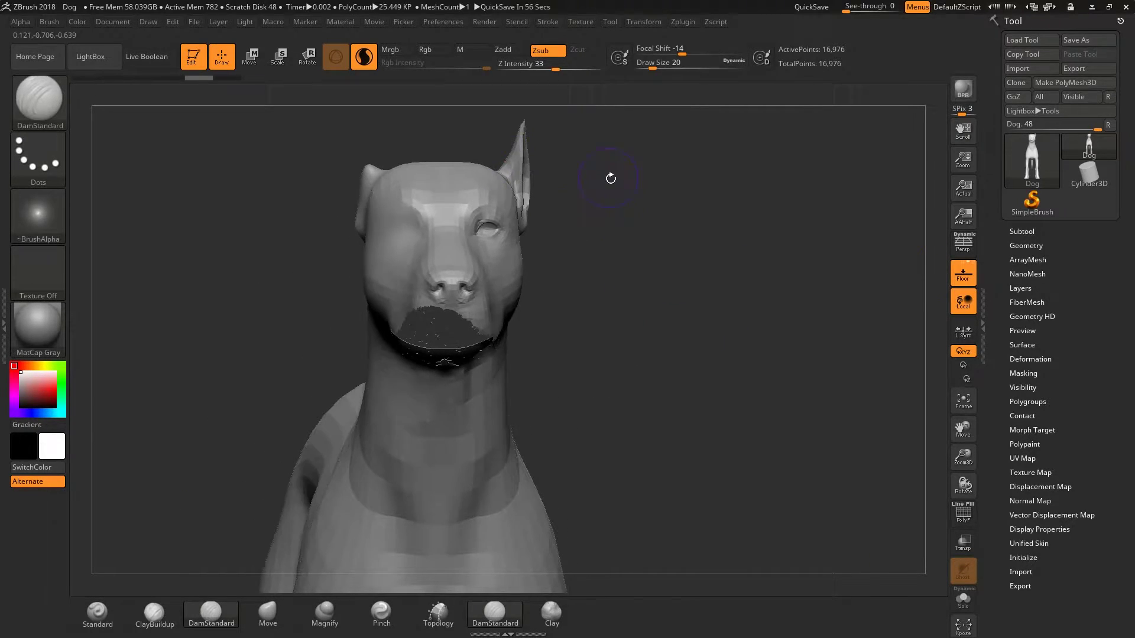
pyautogui.moveTo(610, 178); pyautogui.dragTo(628, 196)
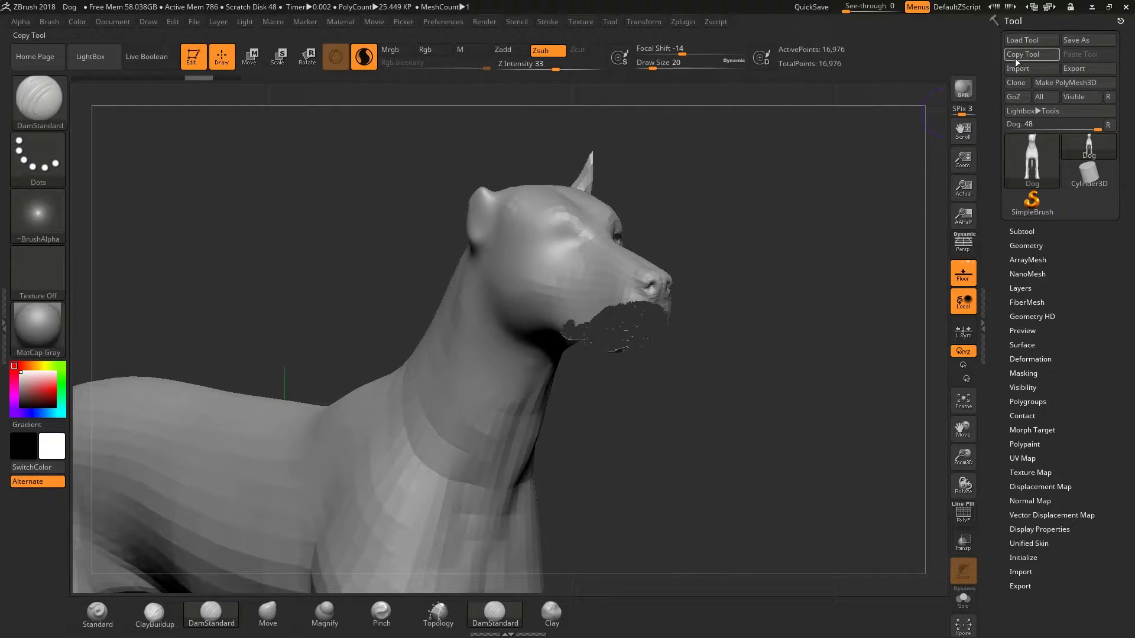
# Load the Gara creature ZTool from the PROJECTS folder on the HD:2 (E:) drive
pyautogui.click(1020, 40)
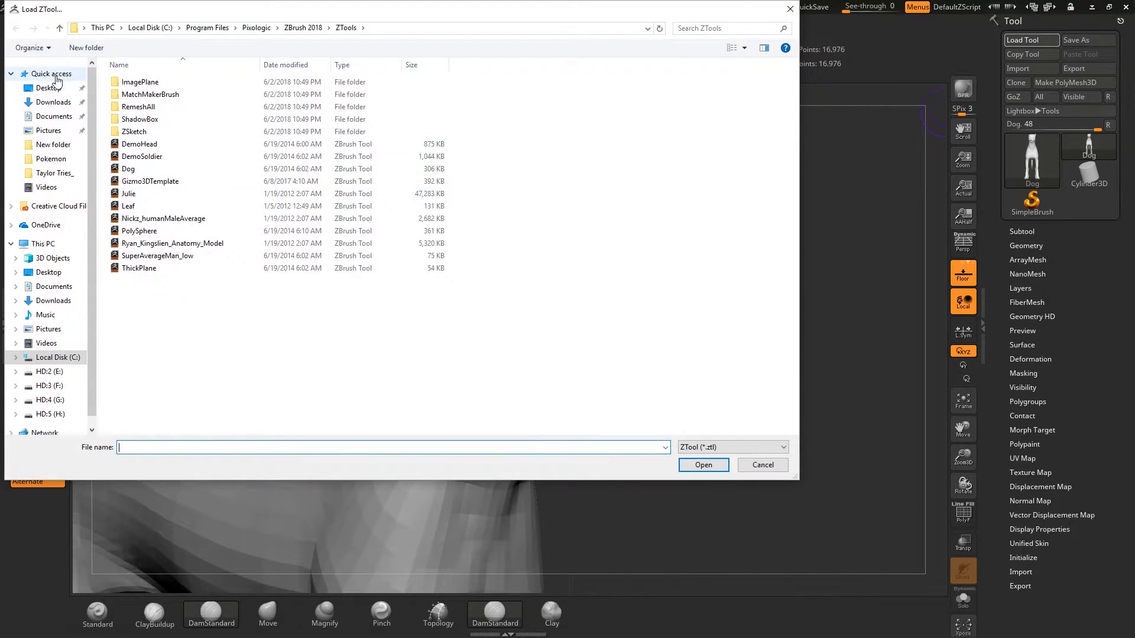
pyautogui.click(54, 78)
pyautogui.click(50, 372)
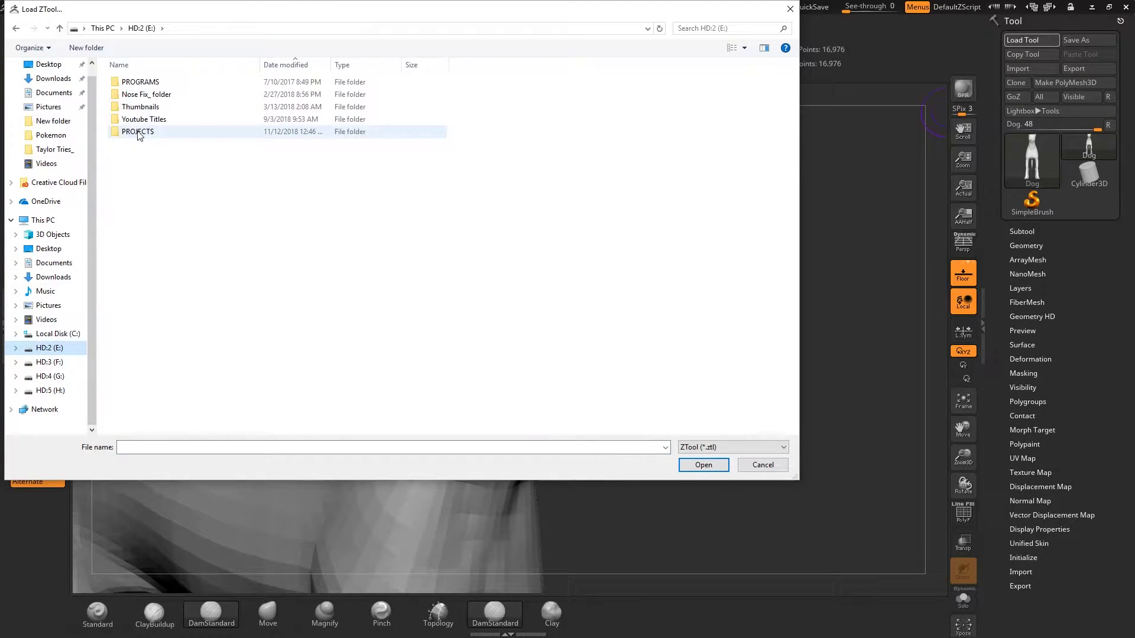
pyautogui.doubleClick(139, 133)
pyautogui.doubleClick(170, 92)
pyautogui.doubleClick(171, 94)
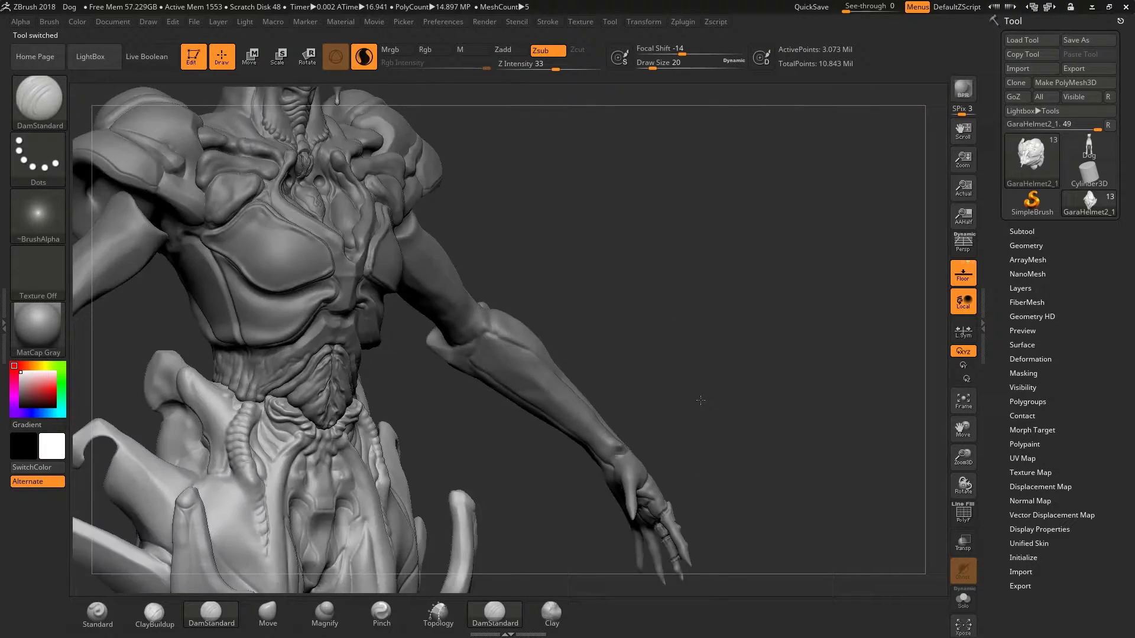
# Expand the creature's subtool list and hide the GaraBody1 subtool, leaving the helmeted head in view
pyautogui.keyDown('alt'); pyautogui.moveTo(649, 299); pyautogui.dragTo(671, 440); pyautogui.keyUp('alt')
pyautogui.moveTo(732, 415); pyautogui.dragTo(716, 403)
pyautogui.moveTo(716, 403); pyautogui.dragTo(724, 399, button='right')
pyautogui.click(1027, 232)
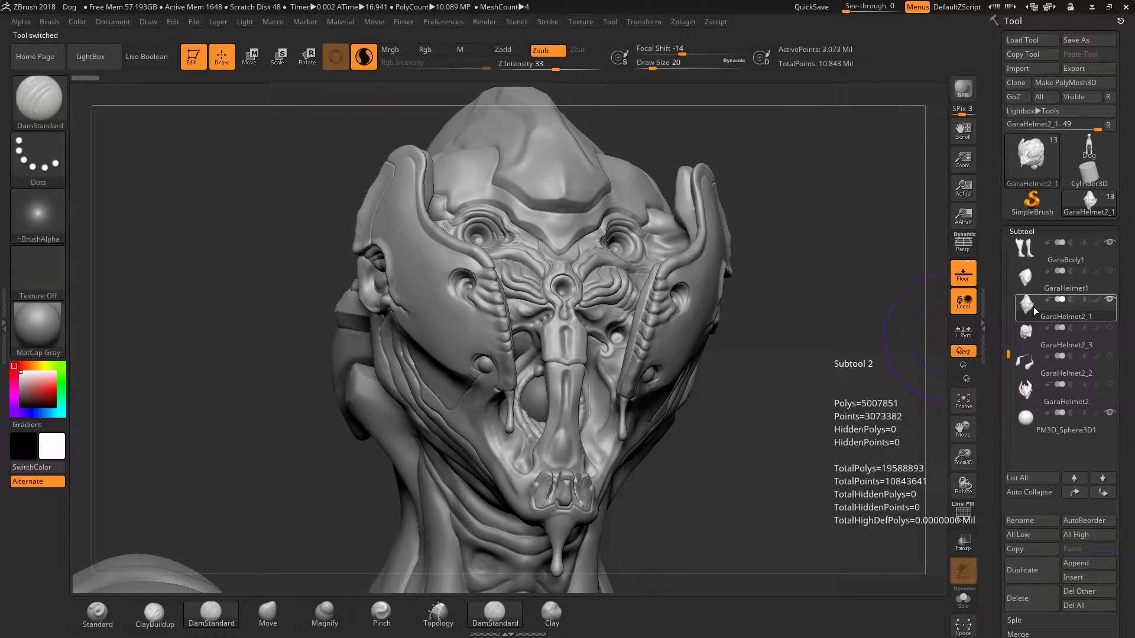
pyautogui.click(1109, 300)
pyautogui.moveTo(828, 303); pyautogui.dragTo(779, 301)
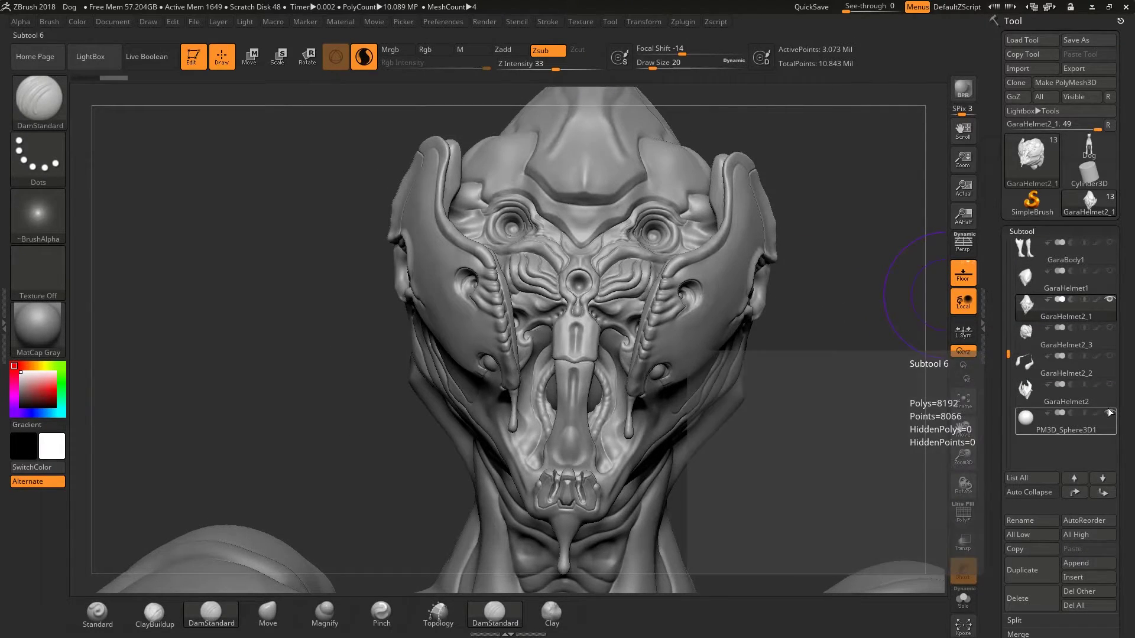
# Select the PM3D_Sphere3D1 subtool and hide the visible Gara_Concept subtools so the head is isolated
pyautogui.click(1064, 421)
pyautogui.moveTo(1003, 341); pyautogui.dragTo(1003, 232)
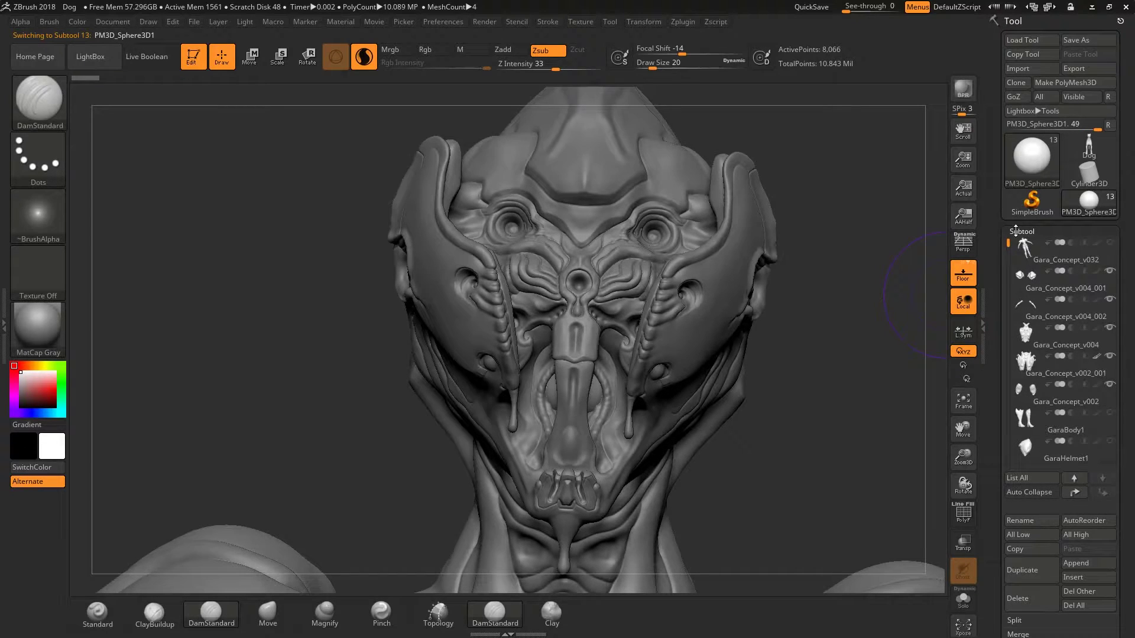
pyautogui.click(1109, 272)
pyautogui.click(1109, 300)
pyautogui.click(1109, 328)
pyautogui.click(1109, 357)
pyautogui.click(1109, 385)
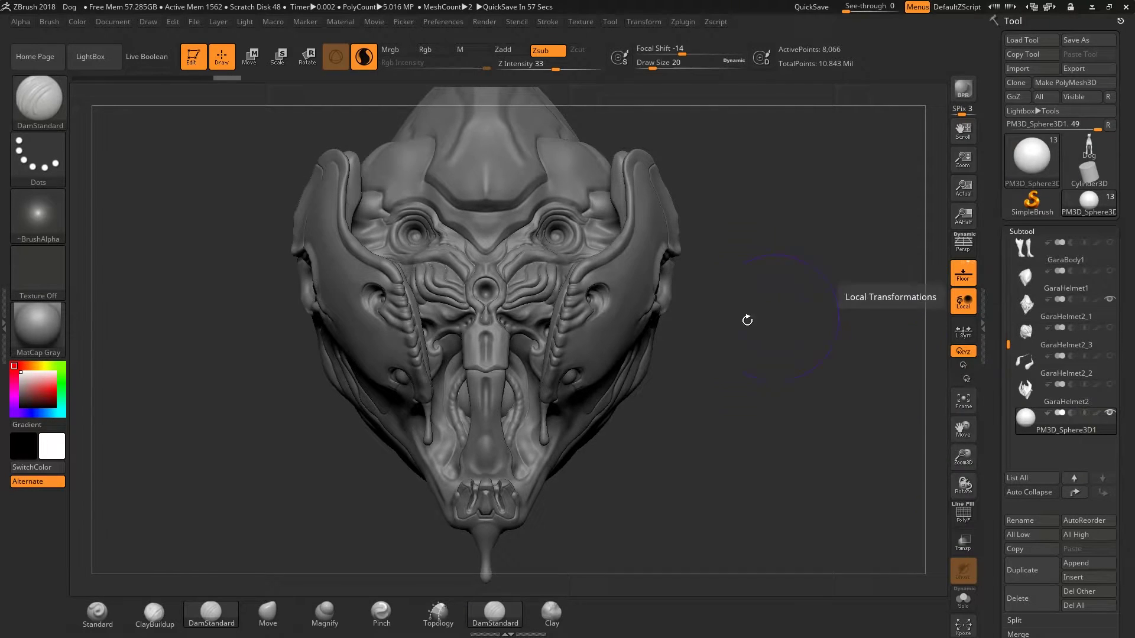
# Set the draw size to 1 and make GaraHelmet2_1 the active subtool, closing in on its cheek plate
pyautogui.moveTo(747, 319); pyautogui.dragTo(836, 321)
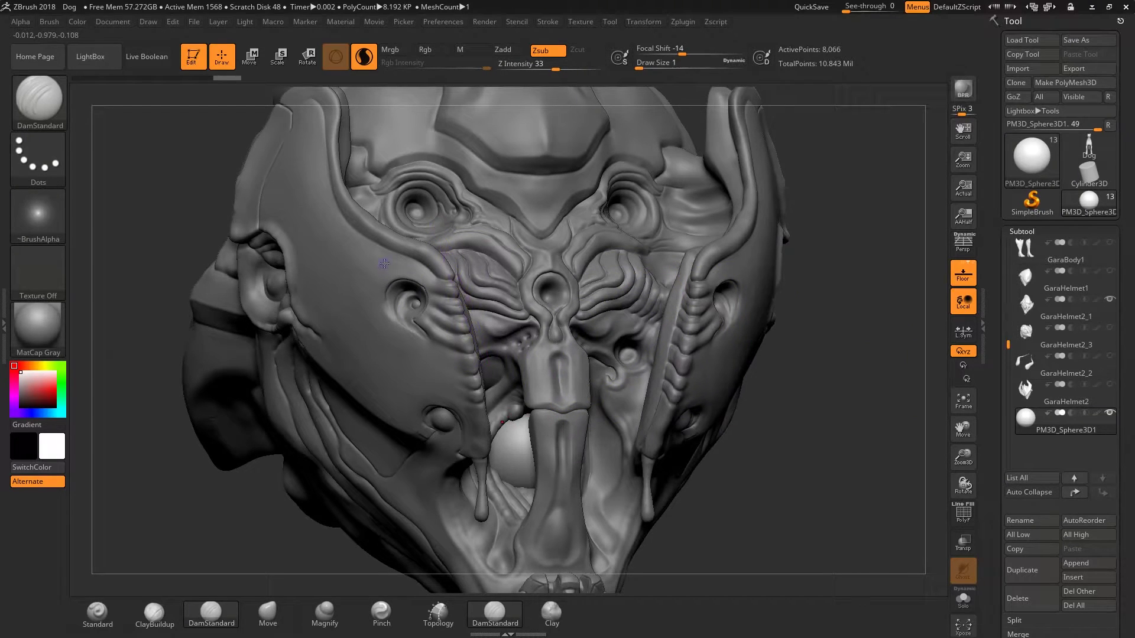
pyautogui.moveTo(821, 343); pyautogui.dragTo(340, 295)
pyautogui.click(1026, 304)
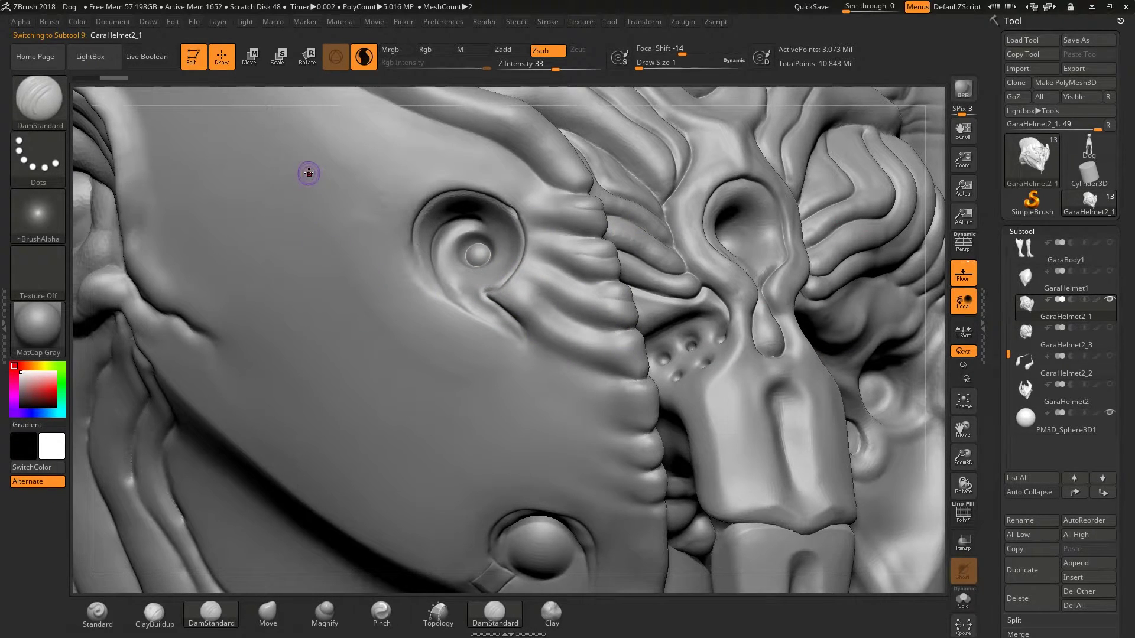
# Try to carve a curved DamStandard line into the helmet's cheek plate in Sculptris Pro mode, and undo it
pyautogui.moveTo(309, 174)
pyautogui.mouseDown()
pyautogui.moveTo(296, 289)
pyautogui.moveTo(408, 355)
pyautogui.moveTo(443, 429)
pyautogui.mouseUp()
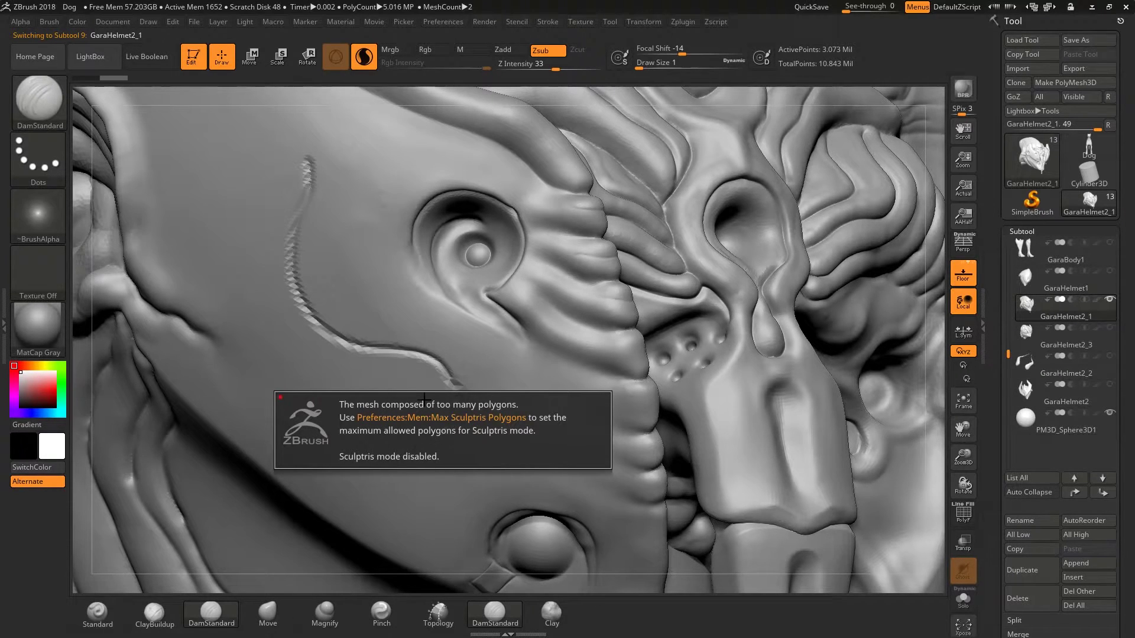
pyautogui.moveTo(352, 277); pyautogui.dragTo(355, 346)
pyautogui.hotkey('ctrl', 'z')
pyautogui.hotkey('ctrl', 'z')
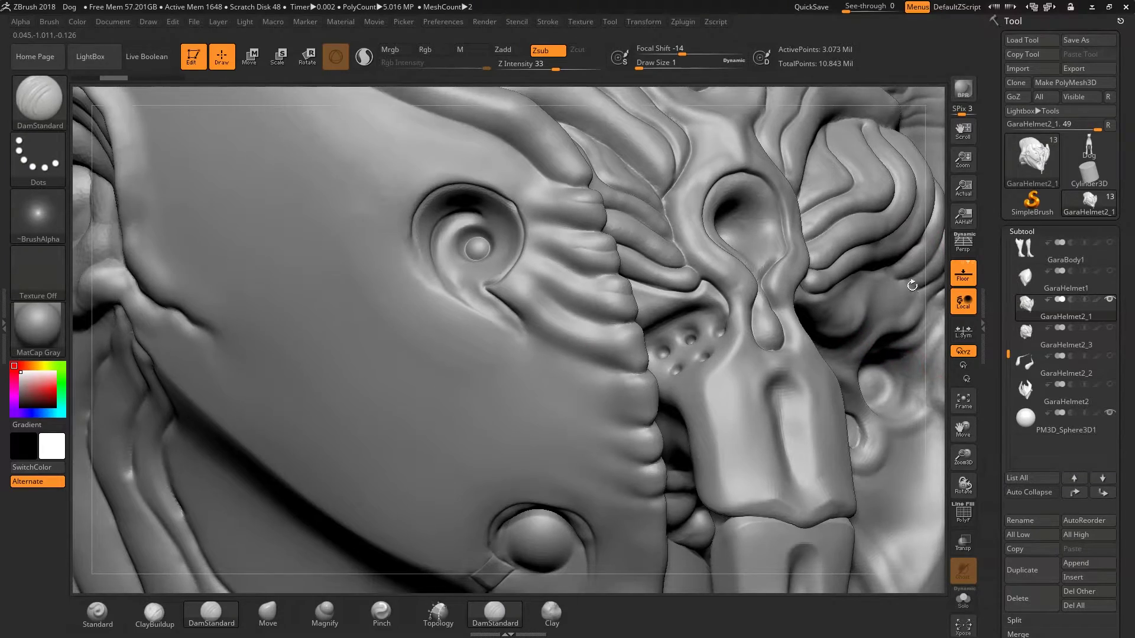
# Raise Max Sculptris Polygons to 10 in the memory preferences
pyautogui.press('f')
pyautogui.moveTo(793, 248); pyautogui.dragTo(808, 297)
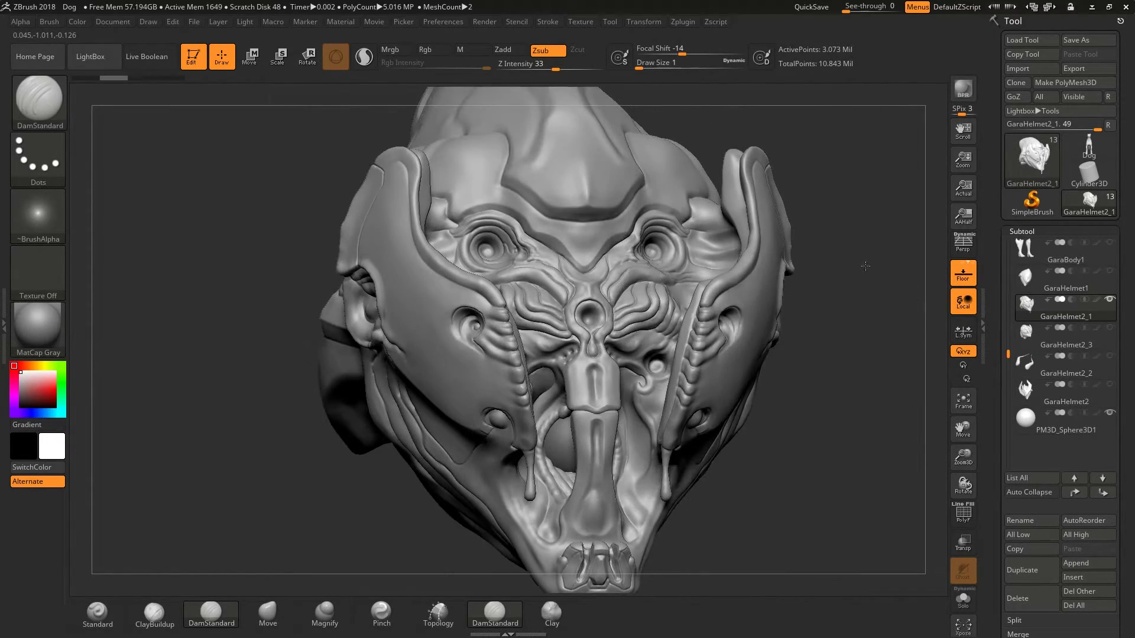
pyautogui.keyDown('alt'); pyautogui.moveTo(865, 266); pyautogui.dragTo(872, 291); pyautogui.keyUp('alt')
pyautogui.moveTo(889, 221); pyautogui.dragTo(869, 292)
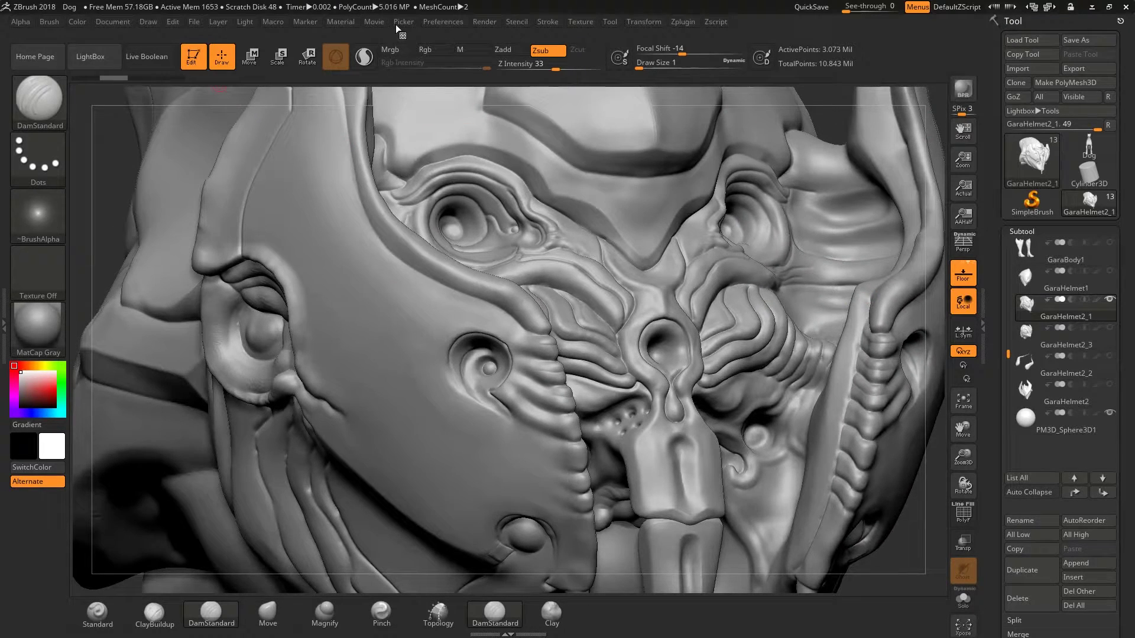
pyautogui.click(438, 23)
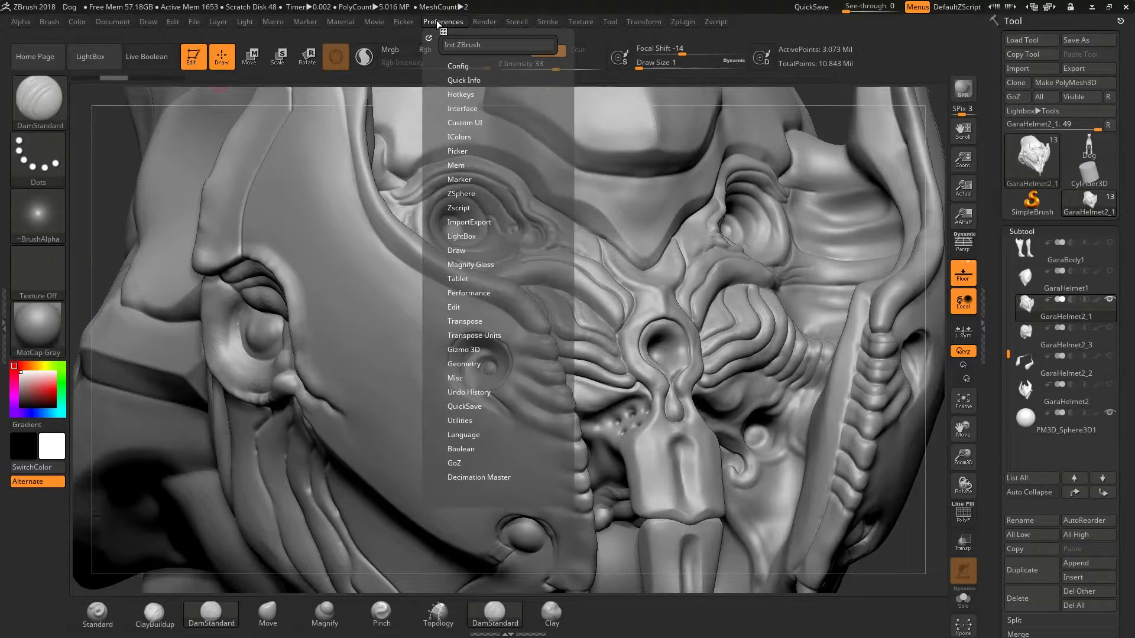
pyautogui.click(455, 165)
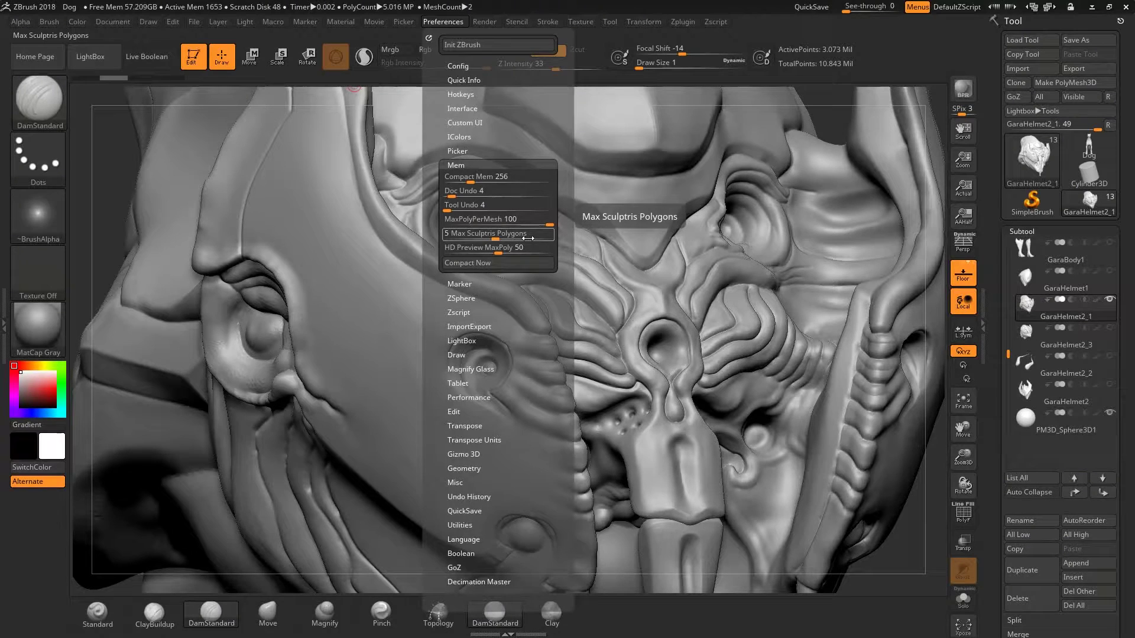
pyautogui.moveTo(499, 239); pyautogui.dragTo(513, 239)
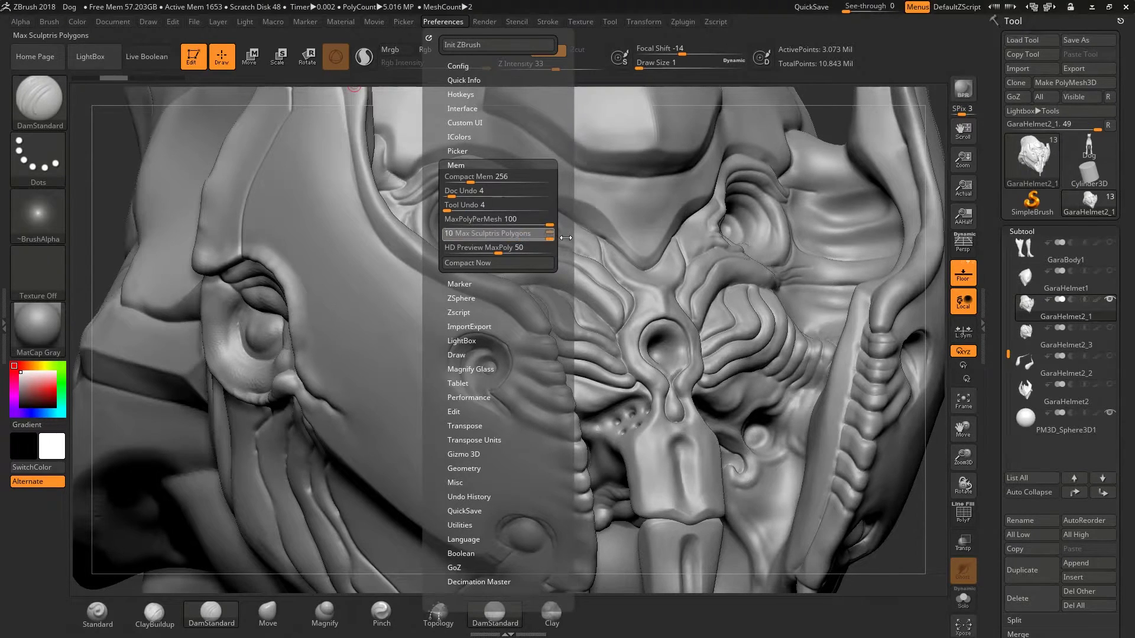
# Test a DamStandard stroke on the cheek plate without Sculptris Pro, undo it, and turn Sculptris Pro on
pyautogui.moveTo(403, 292)
pyautogui.mouseDown()
pyautogui.moveTo(399, 370)
pyautogui.moveTo(463, 436)
pyautogui.mouseUp()
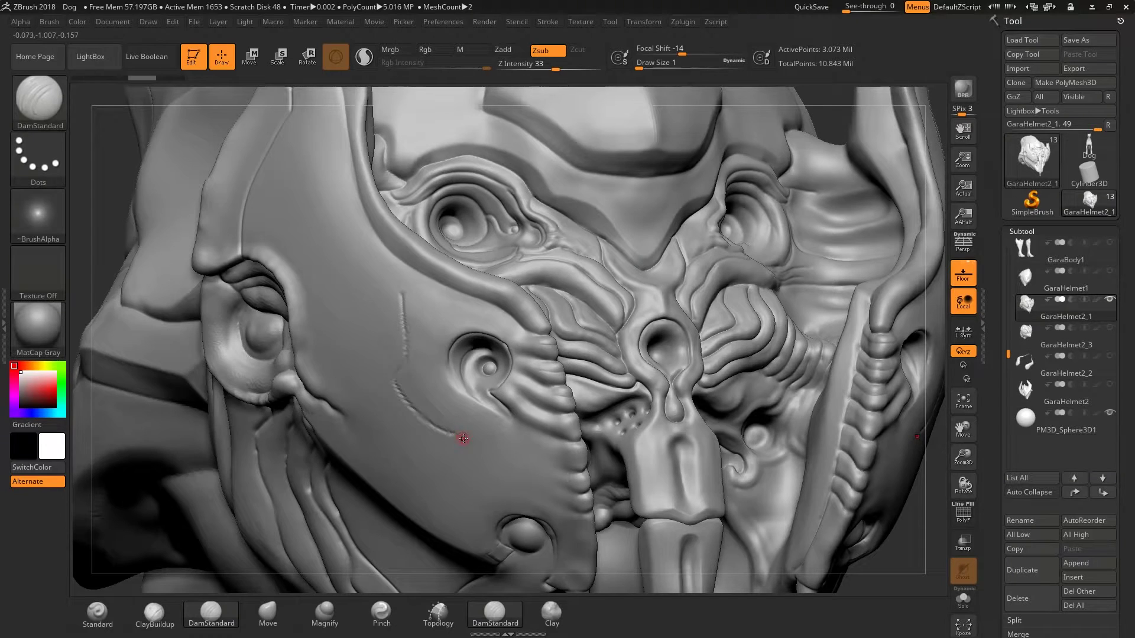
pyautogui.hotkey('ctrl', 'z')
pyautogui.click(364, 57)
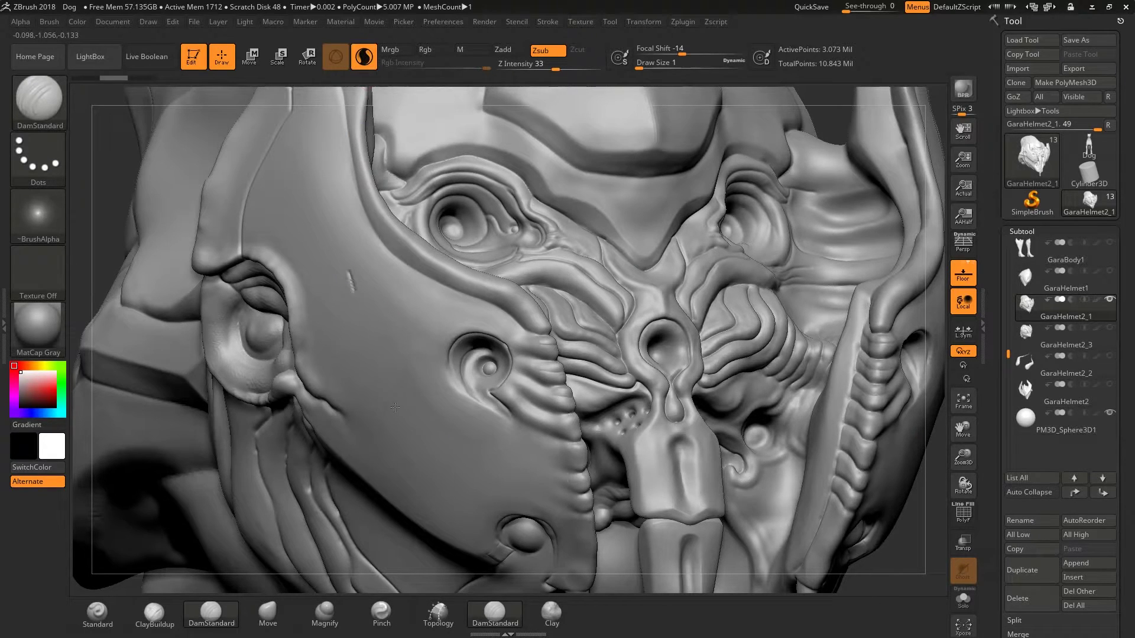
# Try carving several thin parallel lines down the cheek plate at draw size 1, and undo them all
pyautogui.moveTo(395, 407); pyautogui.dragTo(392, 384)
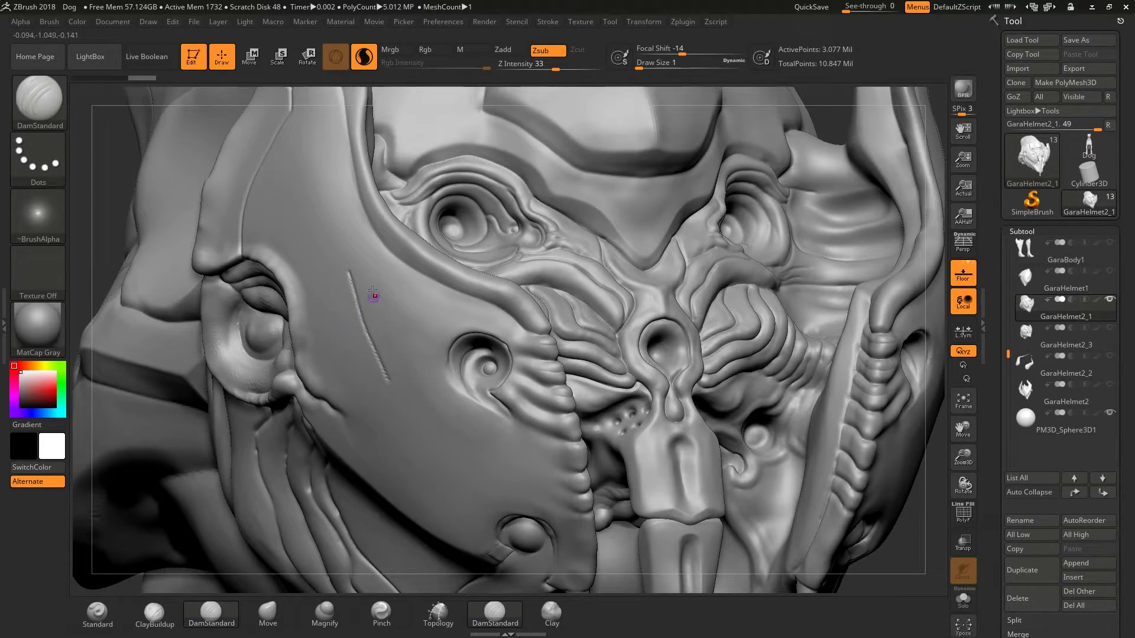
pyautogui.moveTo(351, 230); pyautogui.dragTo(395, 353)
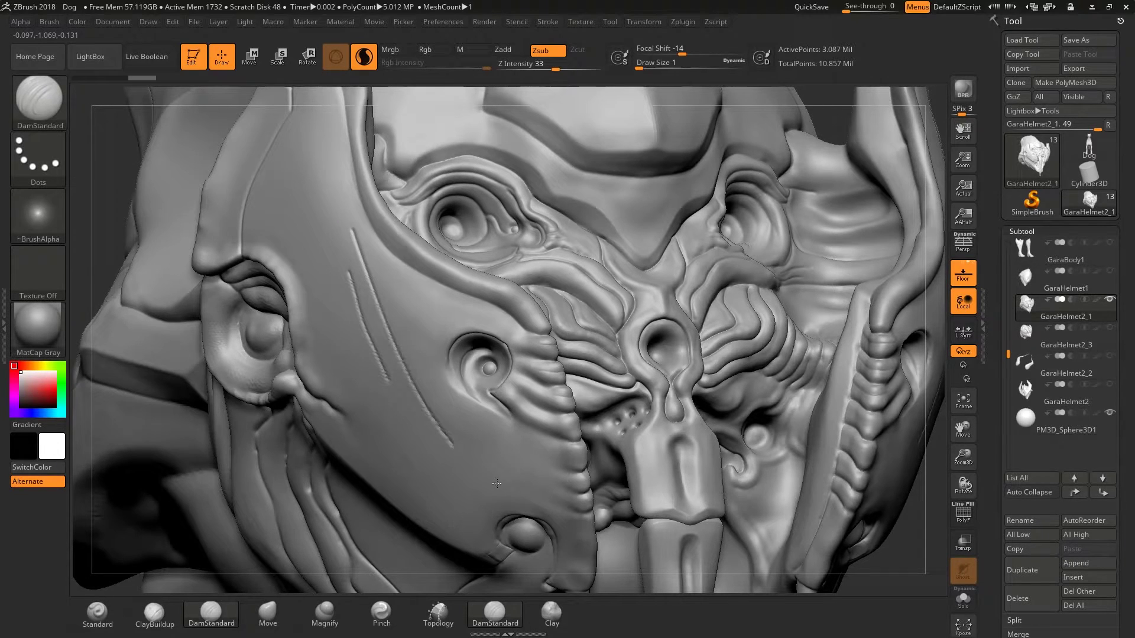
pyautogui.moveTo(496, 483); pyautogui.dragTo(496, 483)
pyautogui.moveTo(327, 255)
pyautogui.mouseDown()
pyautogui.moveTo(361, 357)
pyautogui.moveTo(435, 483)
pyautogui.mouseUp()
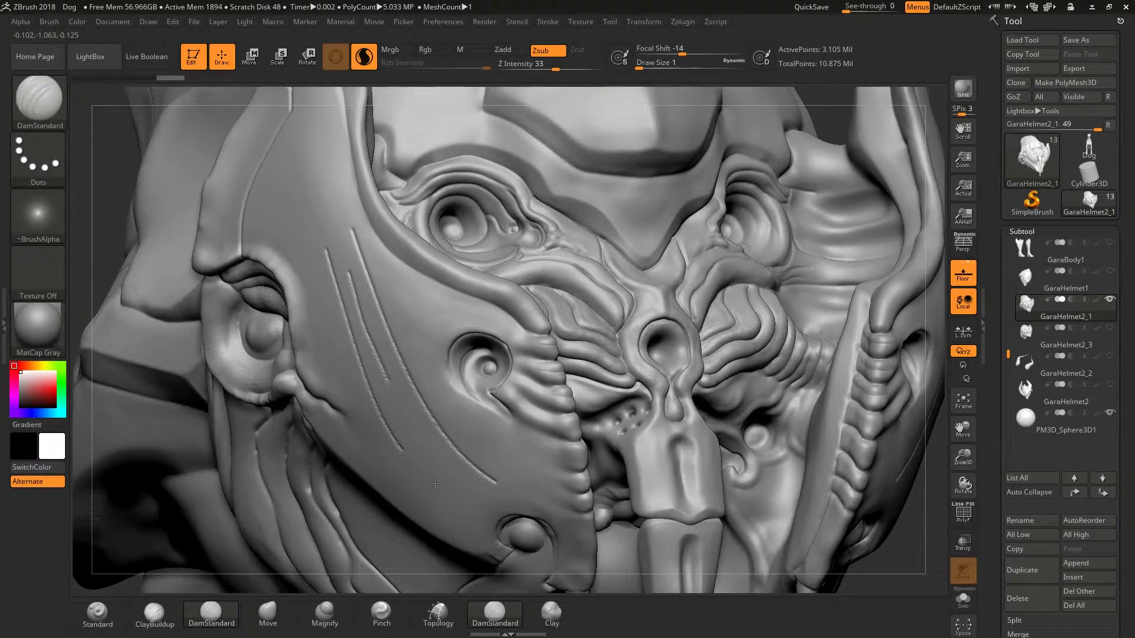
pyautogui.hotkey('ctrl', 'z')
pyautogui.hotkey('ctrl', 'z')
pyautogui.hotkey('ctrl', 'z')
pyautogui.hotkey('ctrl', 'z')
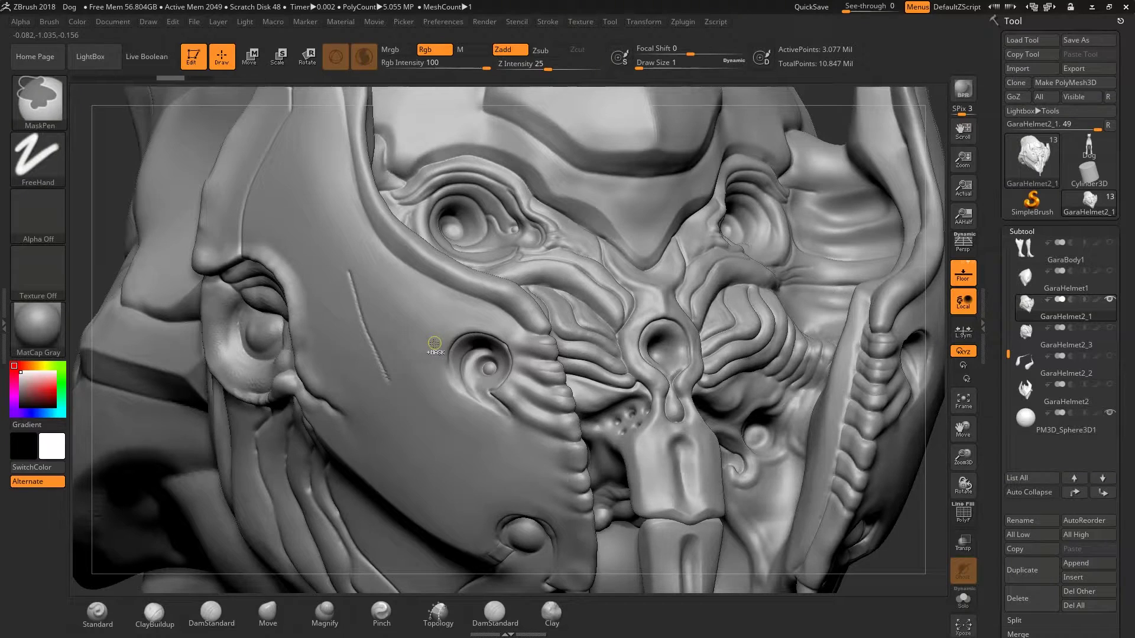
pyautogui.hotkey('ctrl', 'z')
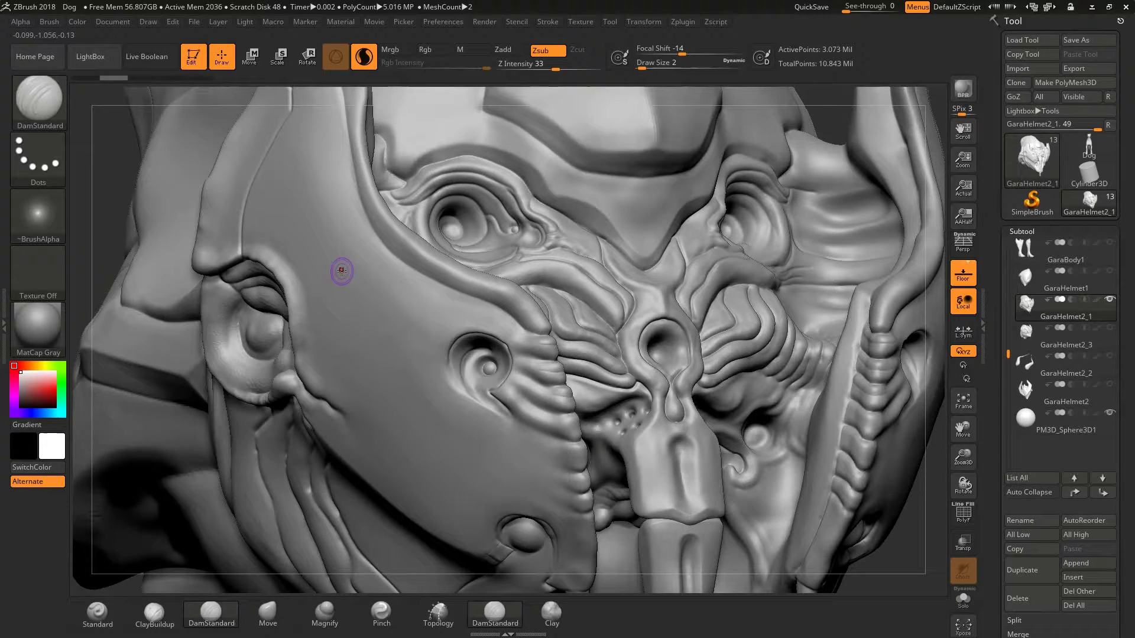
# Try carving two long curved grooves along the cheek plate with DamStandard at draw size 2, and undo them
pyautogui.click(438, 20)
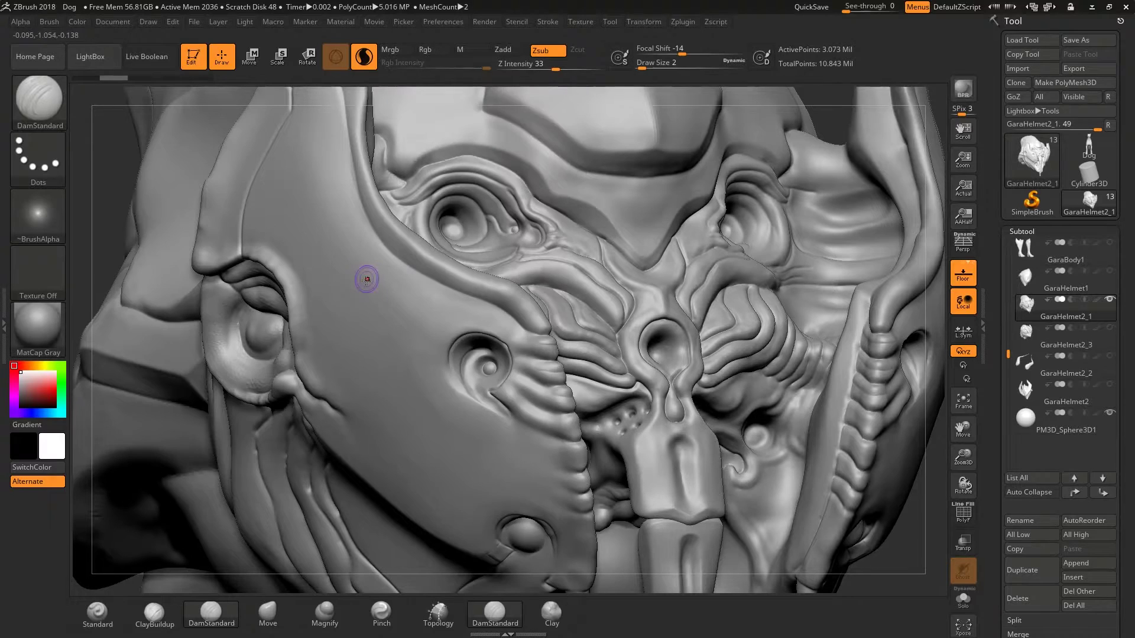
pyautogui.moveTo(504, 450); pyautogui.dragTo(520, 465)
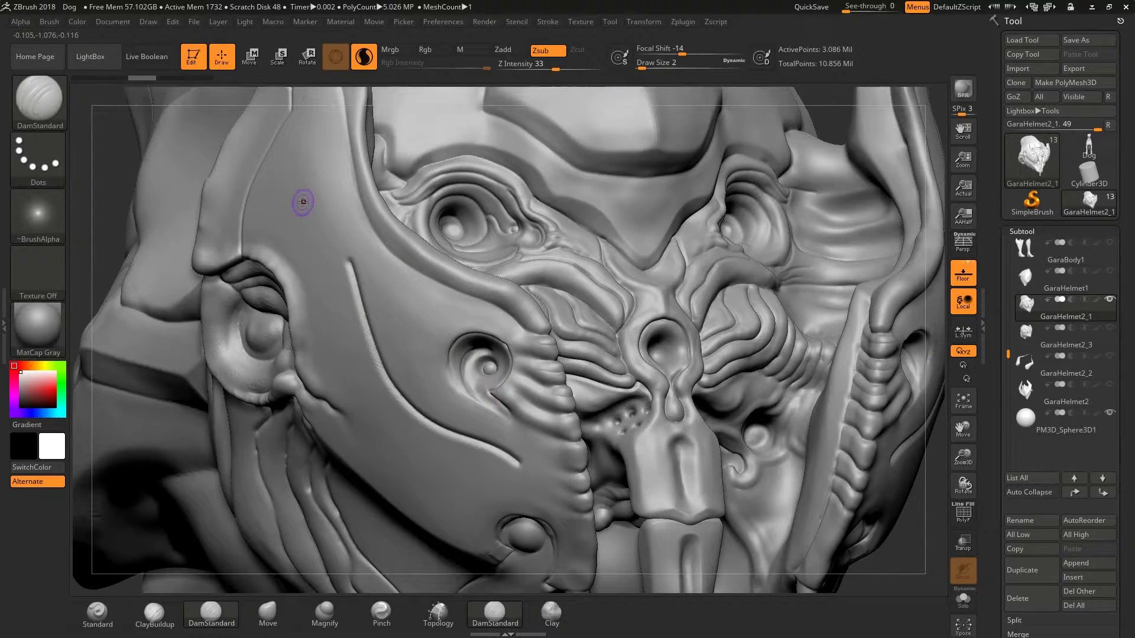
pyautogui.moveTo(302, 202)
pyautogui.mouseDown()
pyautogui.moveTo(337, 369)
pyautogui.moveTo(417, 458)
pyautogui.moveTo(447, 469)
pyautogui.mouseUp()
pyautogui.press('ctrl')
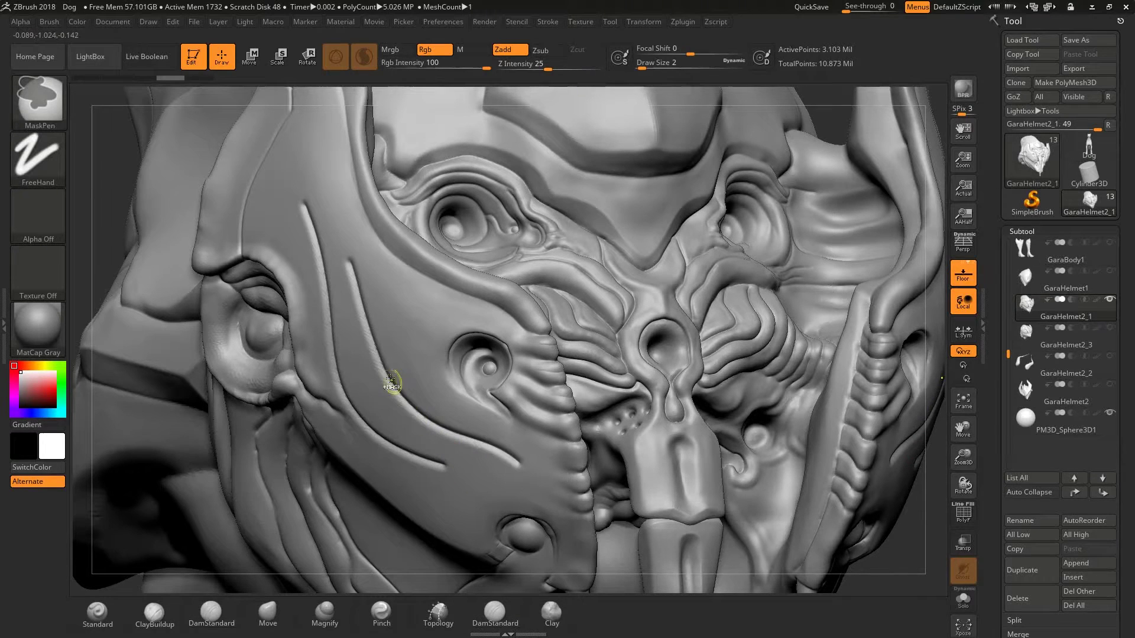
pyautogui.hotkey('ctrl', 'z')
pyautogui.hotkey('ctrl', 'z')
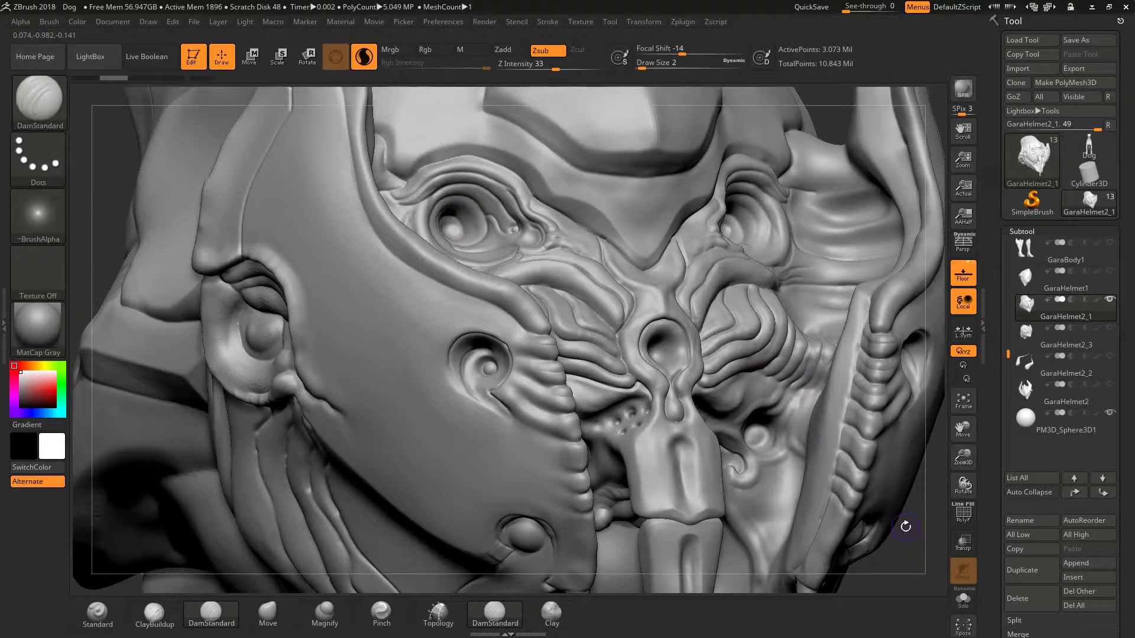
# Try carving mirrored curved lines on both cheek plates from the front view at draw size 2, and undo them
pyautogui.keyDown('alt'); pyautogui.moveTo(906, 526); pyautogui.dragTo(785, 405); pyautogui.keyUp('alt')
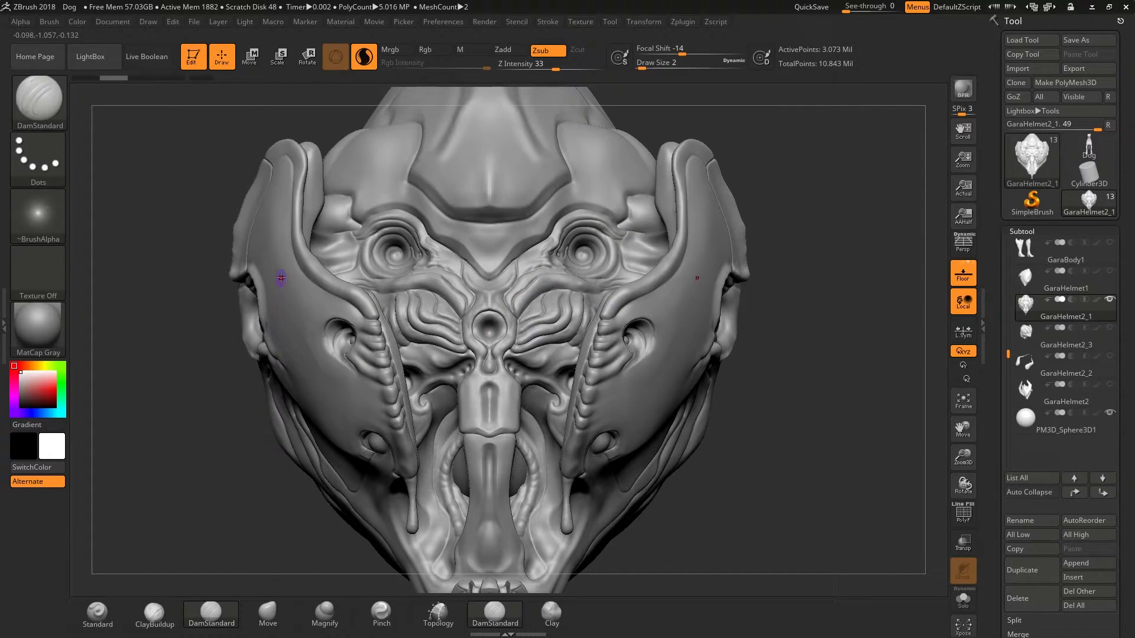
pyautogui.press('ctrl')
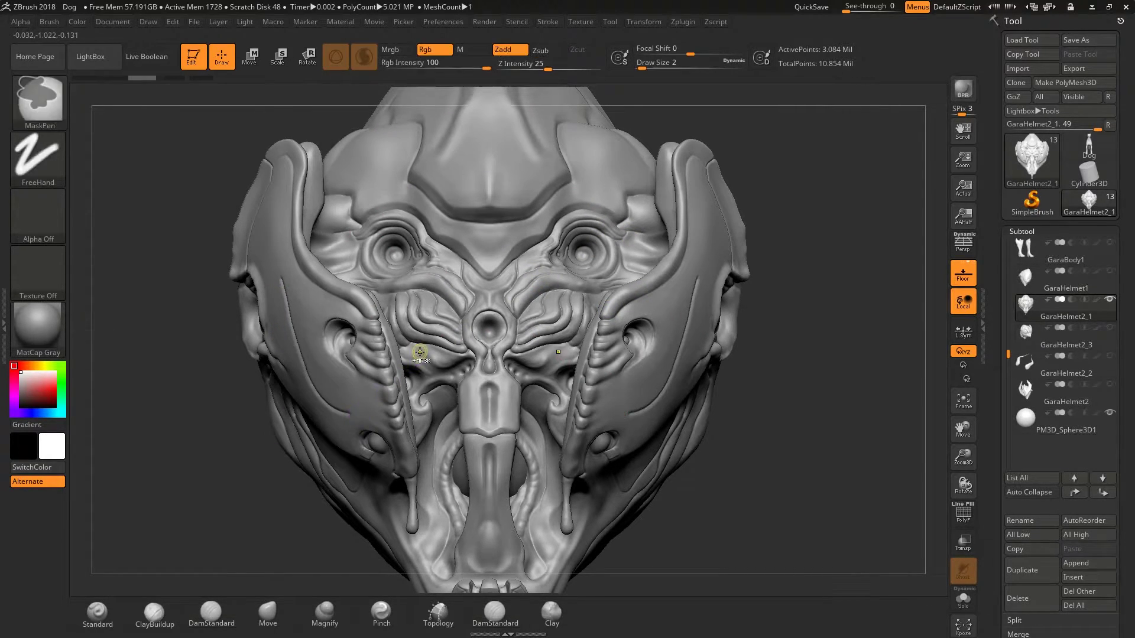
pyautogui.moveTo(752, 140)
pyautogui.mouseDown()
pyautogui.moveTo(786, 178)
pyautogui.moveTo(585, 182)
pyautogui.mouseUp()
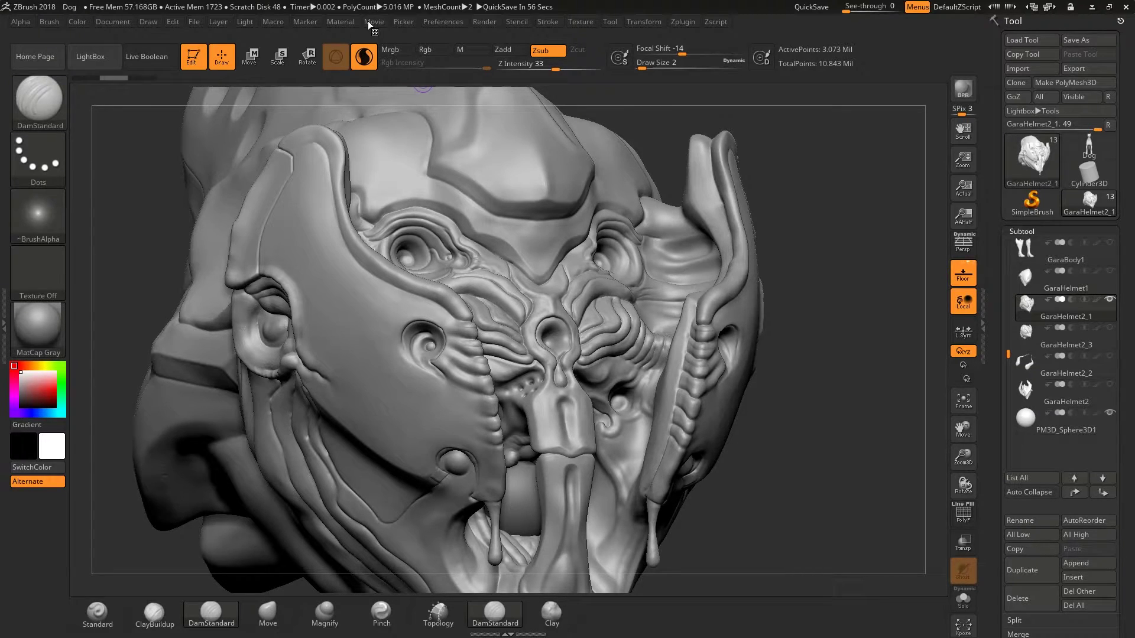
# Check the Max Sculptris Polygons setting in the memory preferences and inspect the helmeted head from several angles
pyautogui.click(443, 21)
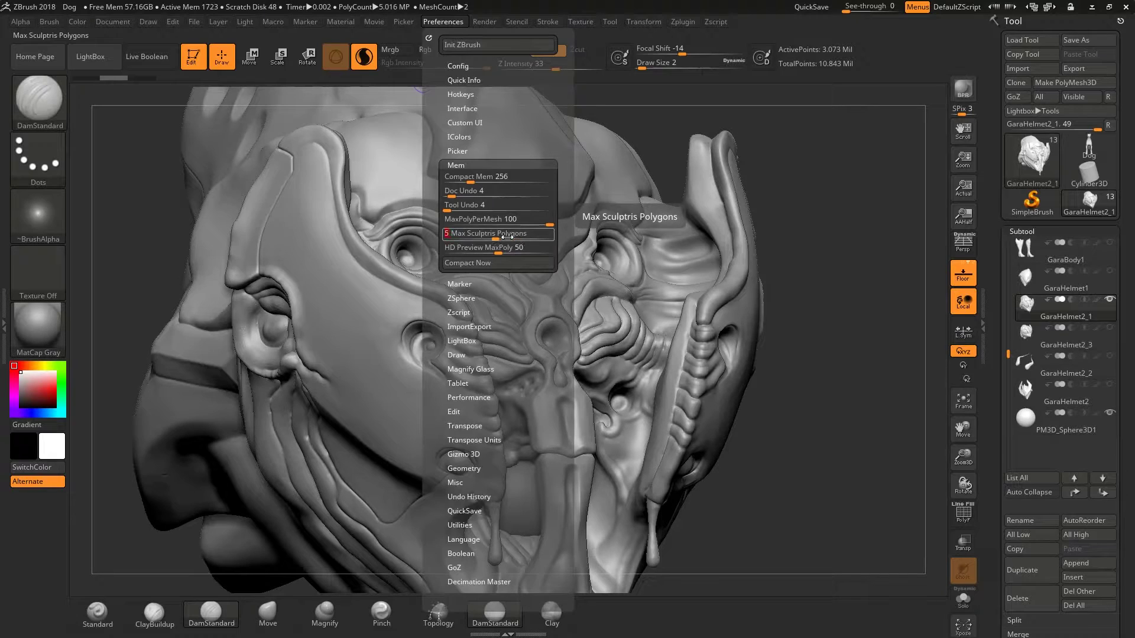
pyautogui.moveTo(834, 250)
pyautogui.mouseDown()
pyautogui.moveTo(841, 297)
pyautogui.moveTo(874, 368)
pyautogui.moveTo(827, 311)
pyautogui.moveTo(735, 278)
pyautogui.moveTo(735, 258)
pyautogui.moveTo(717, 316)
pyautogui.moveTo(792, 326)
pyautogui.mouseUp()
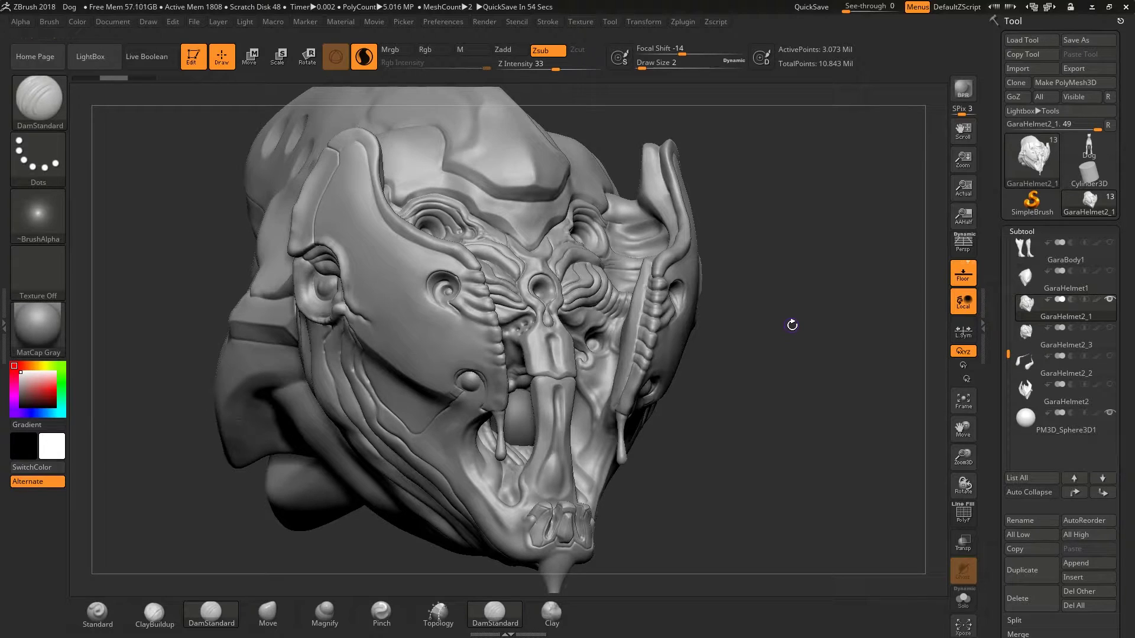
pyautogui.moveTo(793, 268)
pyautogui.keyDown('shift'); pyautogui.mouseDown()
pyautogui.moveTo(786, 283)
pyautogui.moveTo(794, 200)
pyautogui.mouseUp(); pyautogui.keyUp('shift')
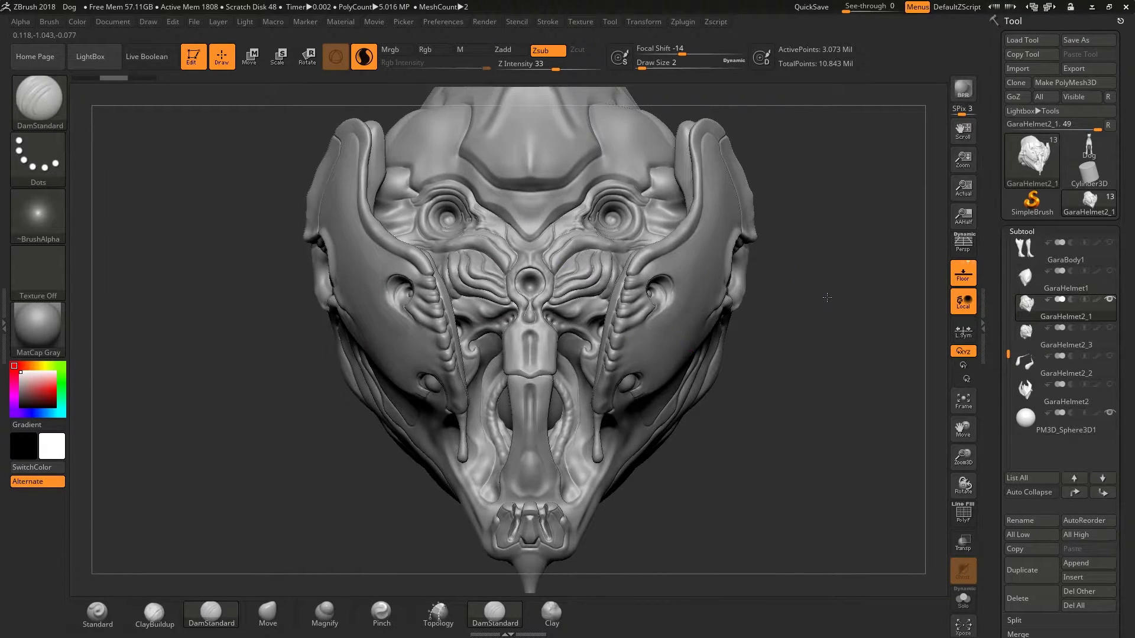
pyautogui.moveTo(827, 297); pyautogui.dragTo(899, 329)
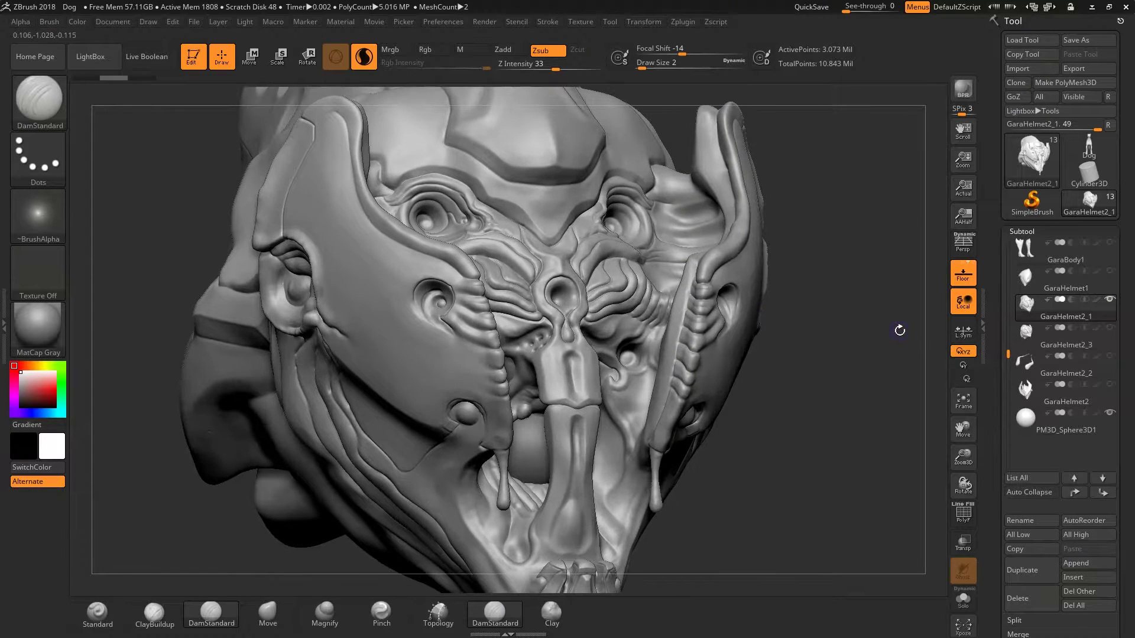
pyautogui.keyDown('shift'); pyautogui.moveTo(924, 283); pyautogui.dragTo(940, 276); pyautogui.keyUp('shift')
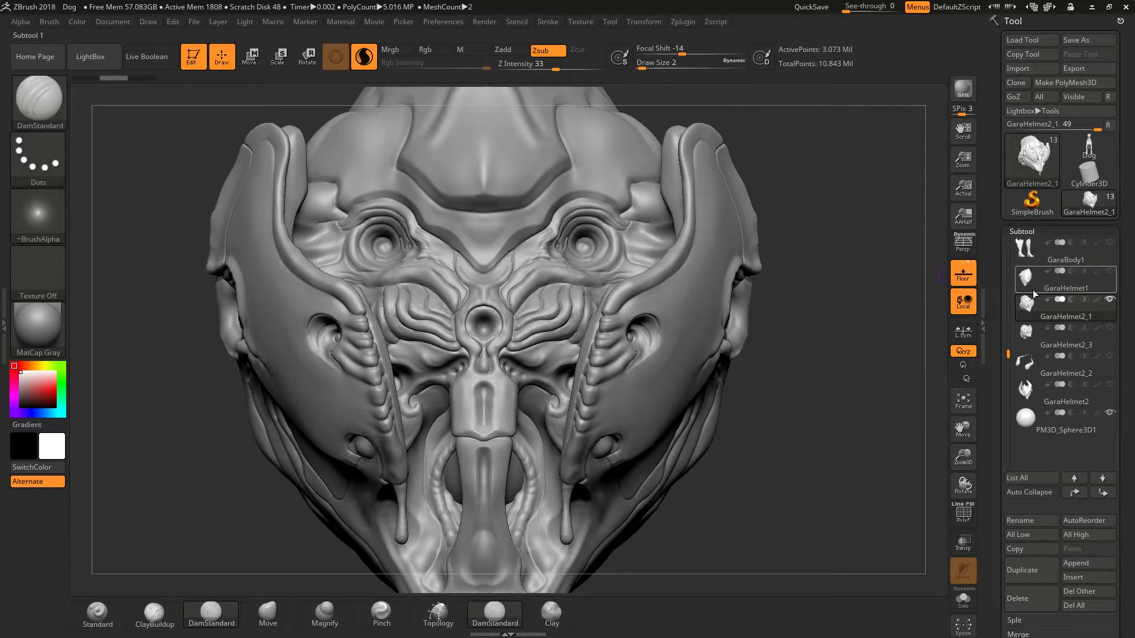
# Turn on the polyframe display and examine the head's wireframe density and polygroups from several angles
pyautogui.moveTo(1039, 305)
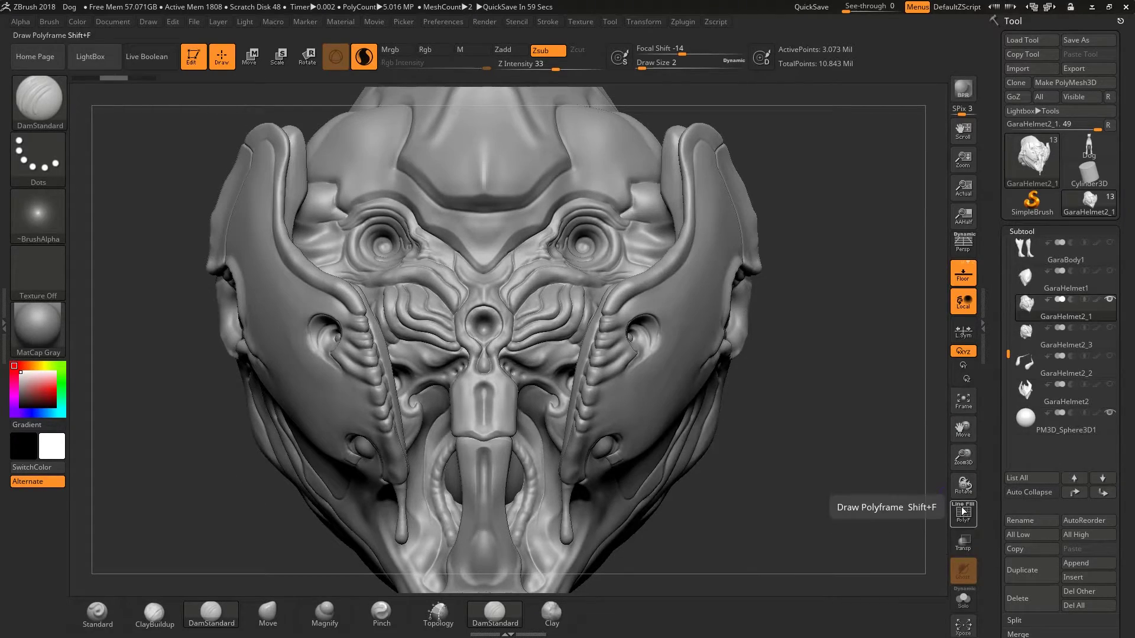
pyautogui.click(963, 513)
pyautogui.moveTo(854, 346); pyautogui.dragTo(809, 282)
pyautogui.moveTo(912, 382); pyautogui.dragTo(856, 348)
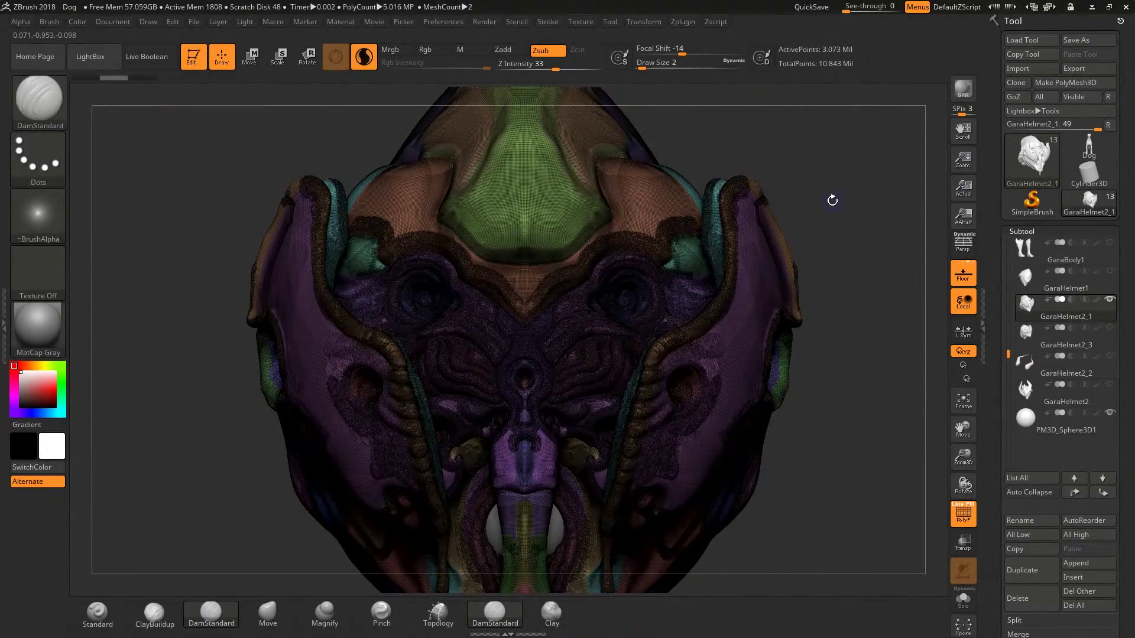
pyautogui.moveTo(833, 200); pyautogui.dragTo(805, 233)
pyautogui.moveTo(823, 413); pyautogui.dragTo(895, 386)
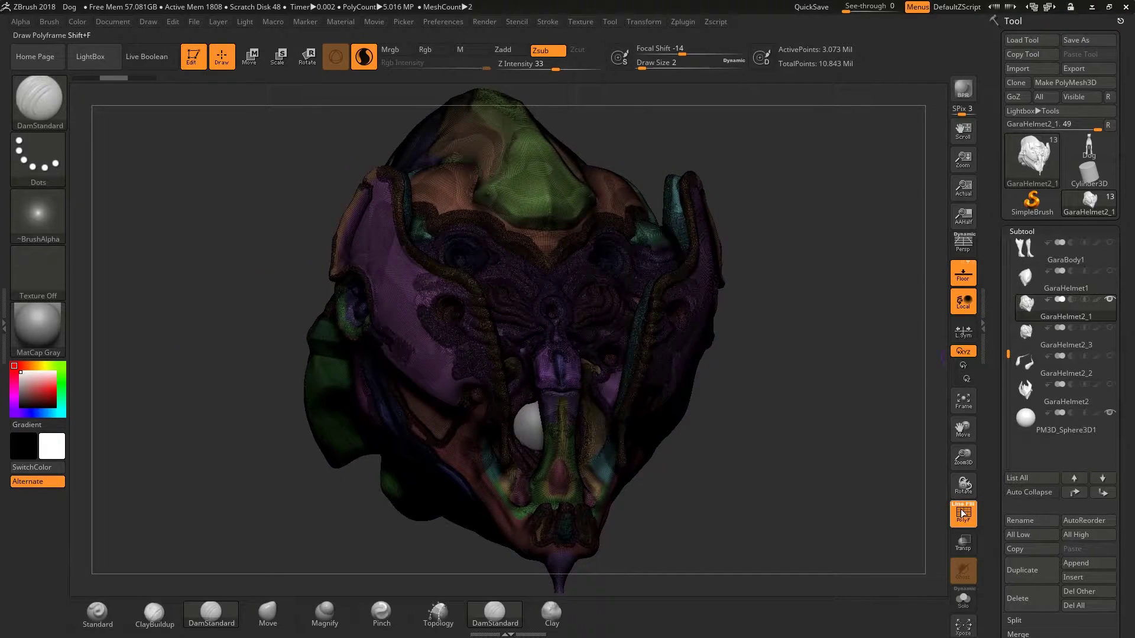
# Turn off the polyframe display and duplicate the GaraHelmet2_1 head subtool
pyautogui.hotkey('shift', 'f')
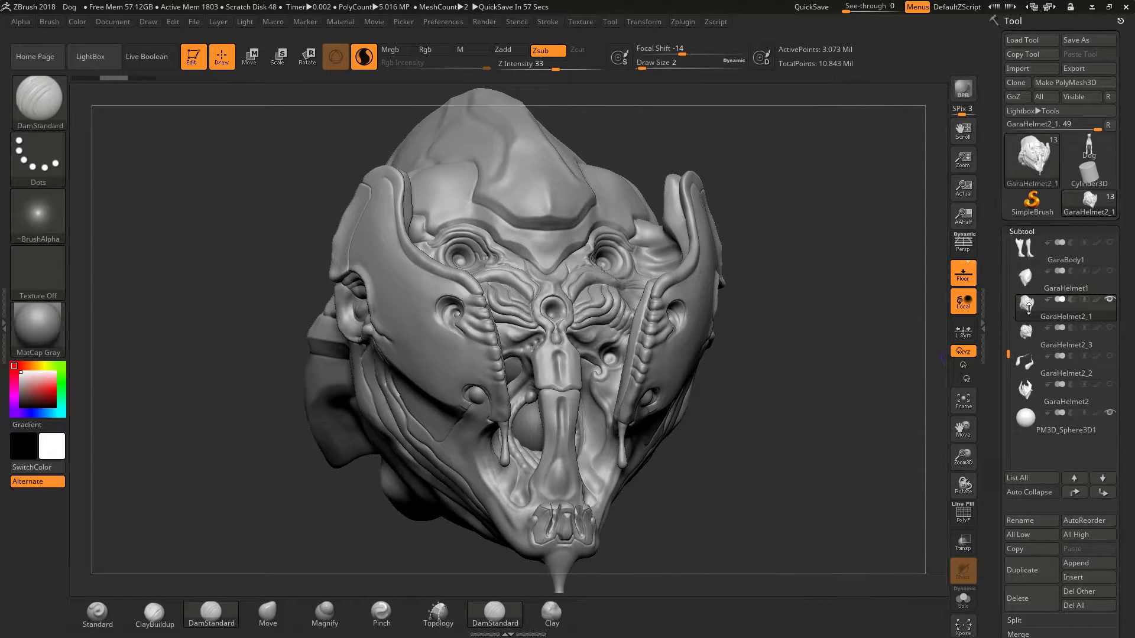
pyautogui.click(1030, 570)
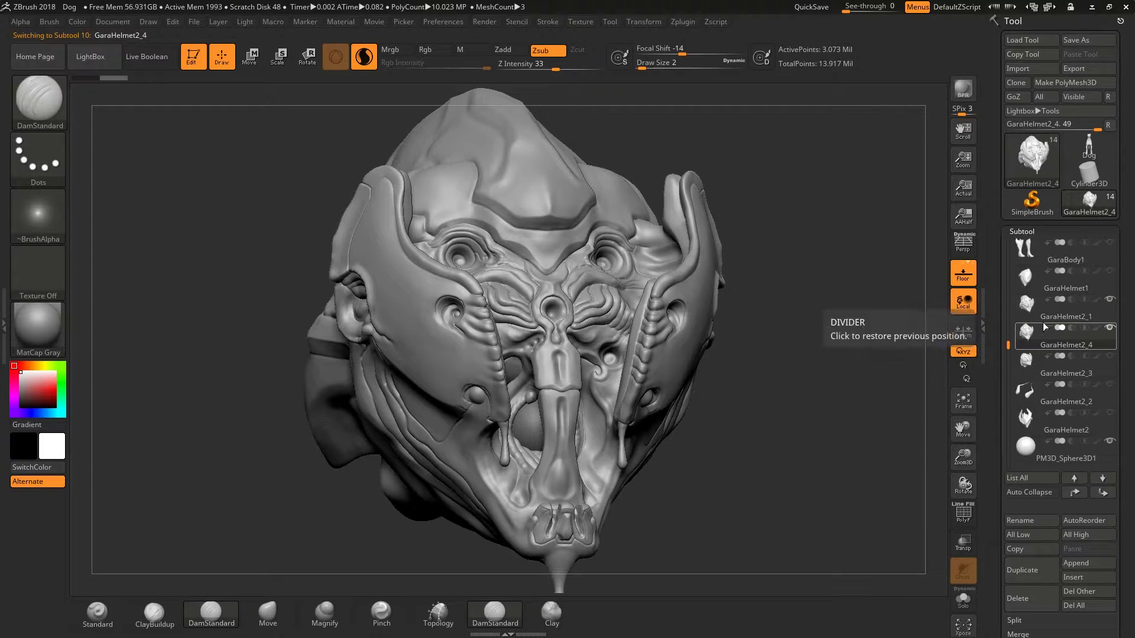
pyautogui.keyDown('shift'); pyautogui.moveTo(792, 329); pyautogui.dragTo(844, 312); pyautogui.keyUp('shift')
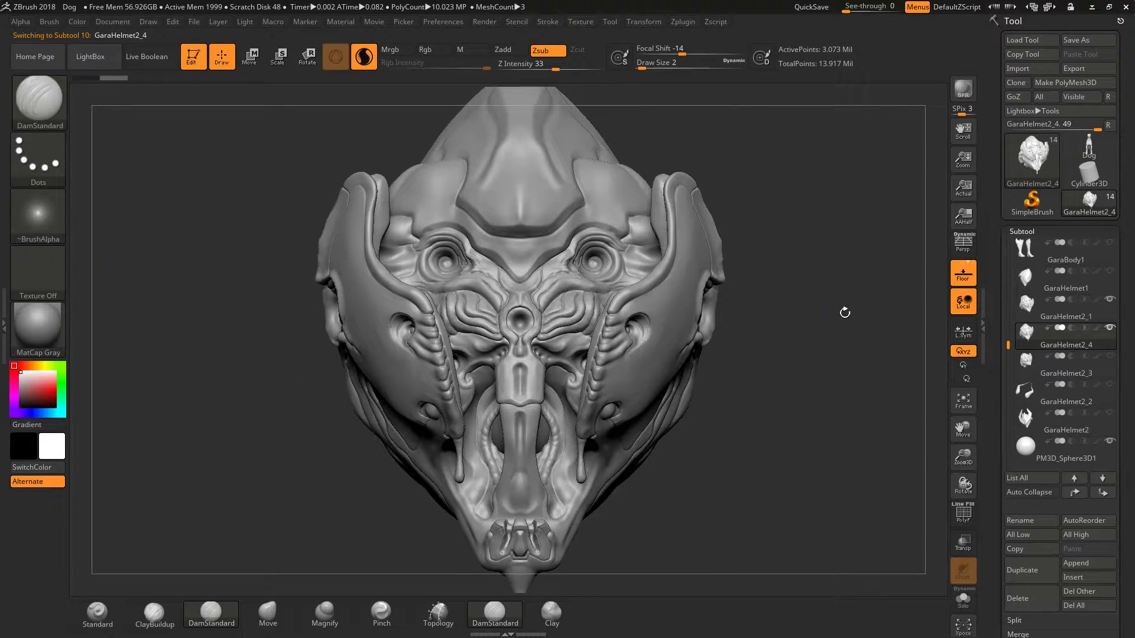
# Try to ZRemesh the duplicated head with KeepGroups on and a target polygon count of 15
pyautogui.moveTo(994, 415); pyautogui.dragTo(1030, 240)
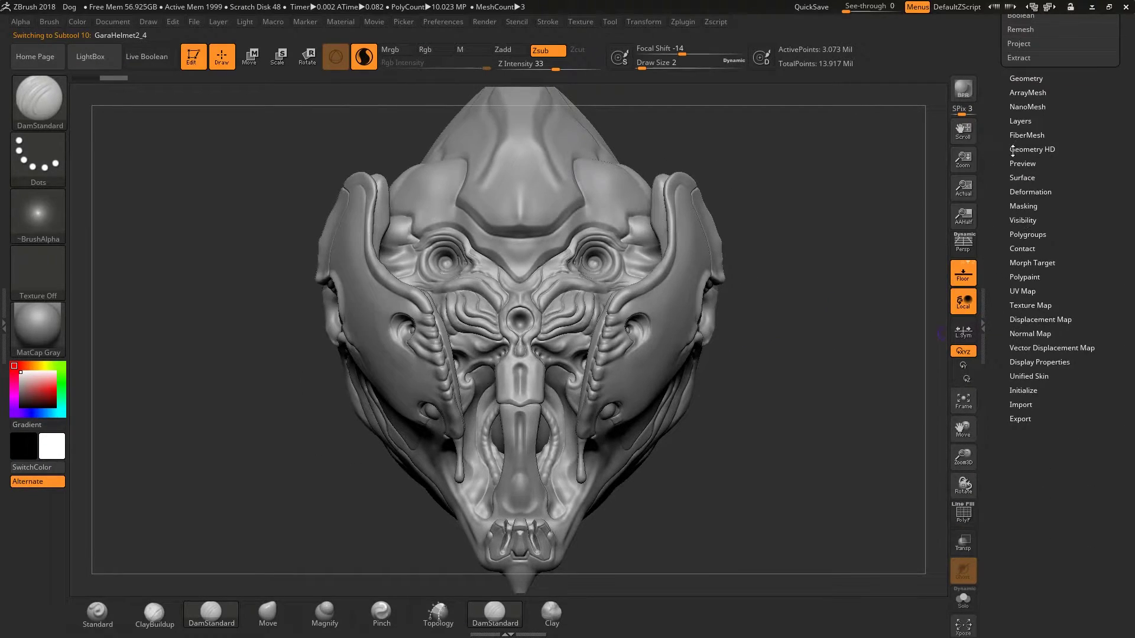
pyautogui.click(1020, 79)
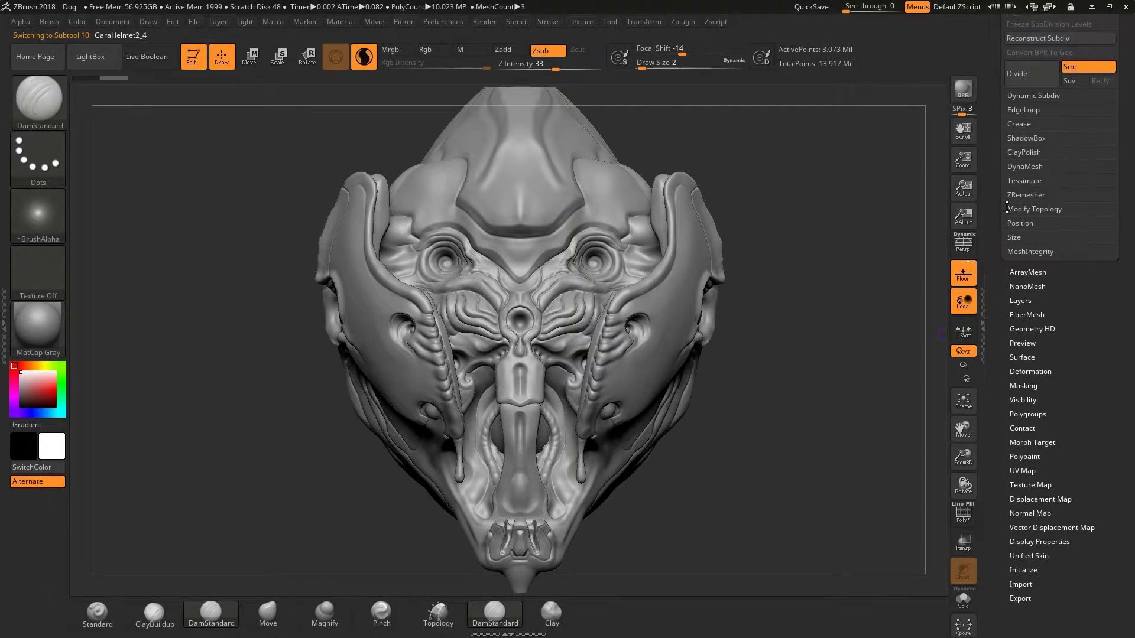
pyautogui.click(1027, 213)
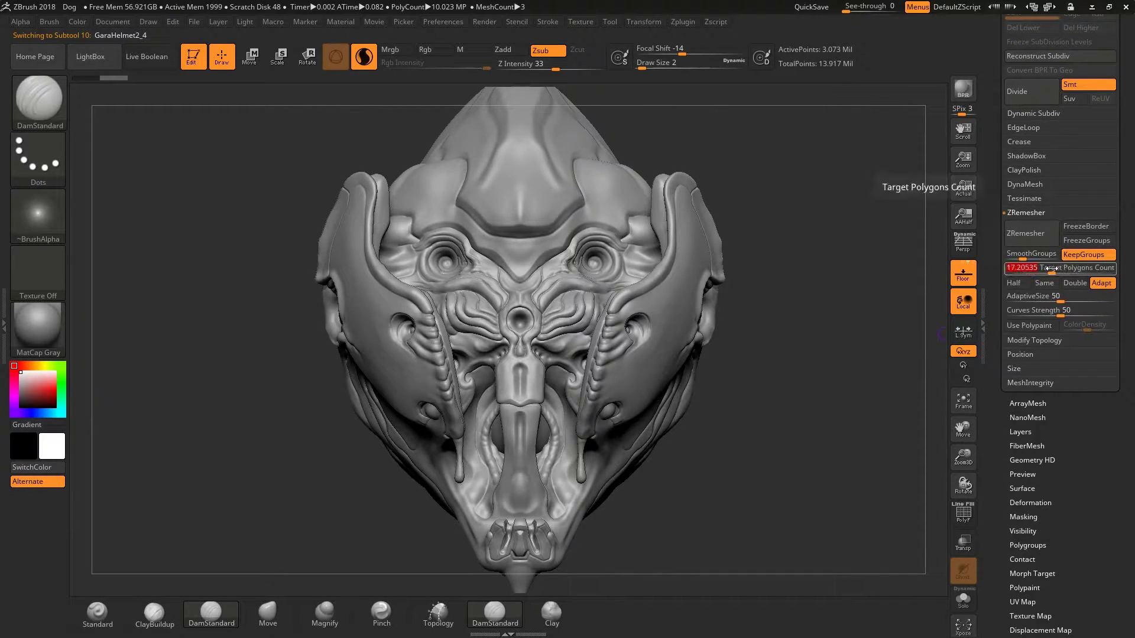
pyautogui.write('1')
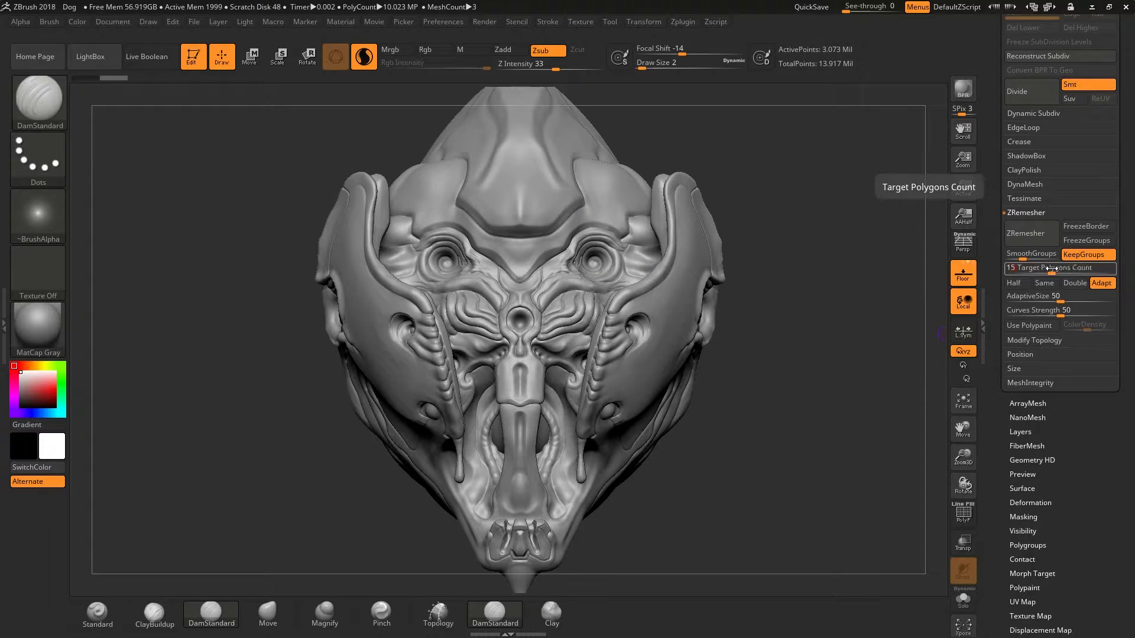
pyautogui.write('5')
pyautogui.press('Return')
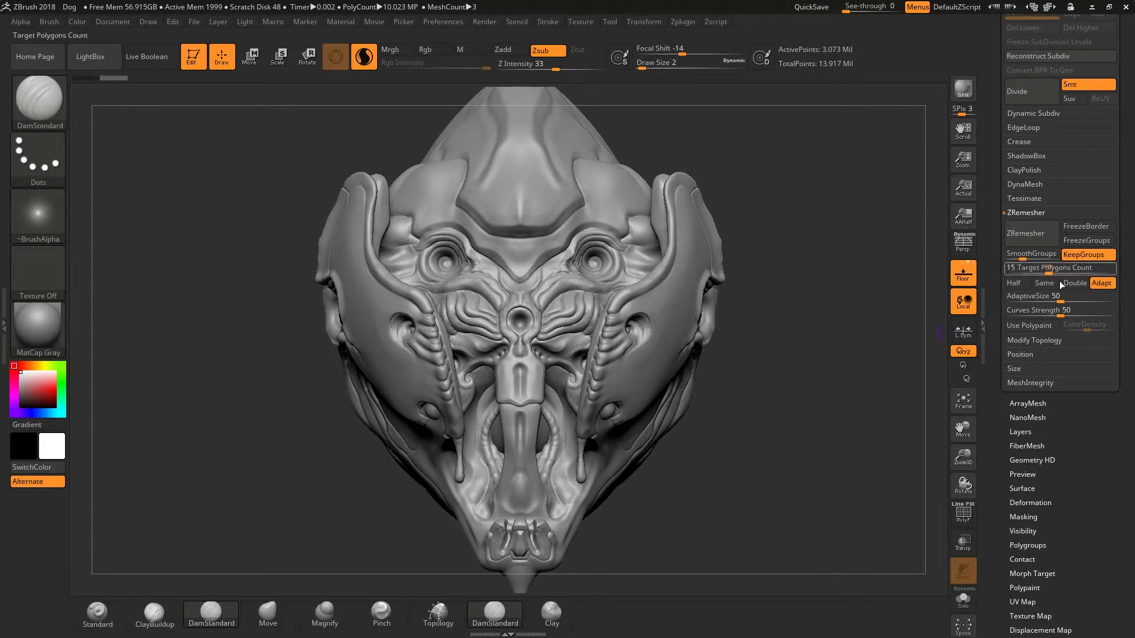
pyautogui.click(1026, 255)
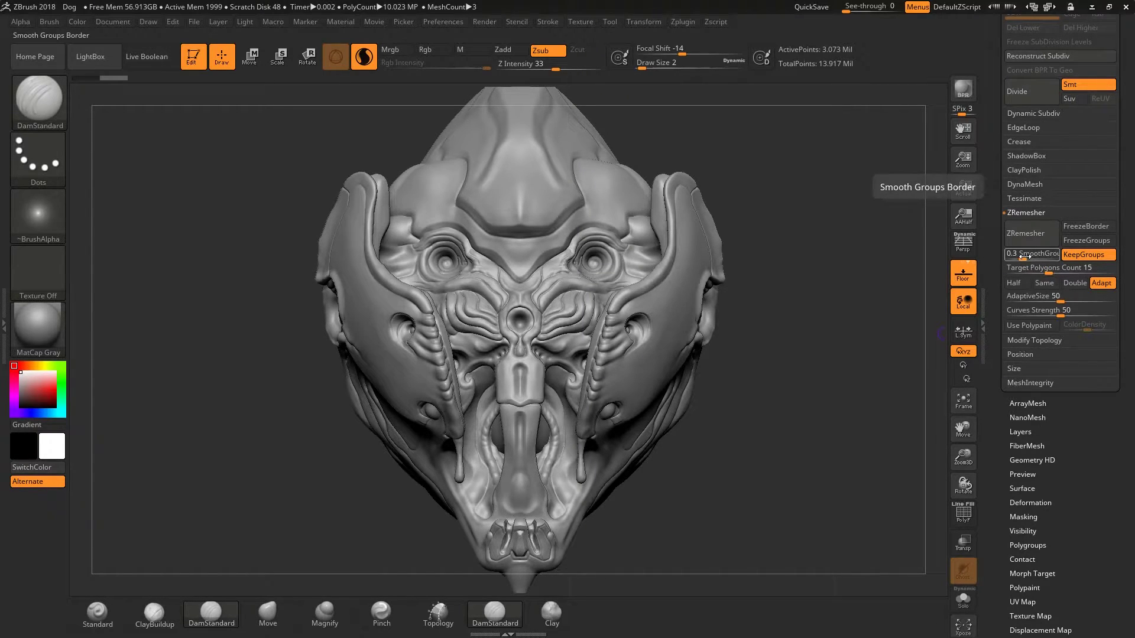
pyautogui.click(1046, 296)
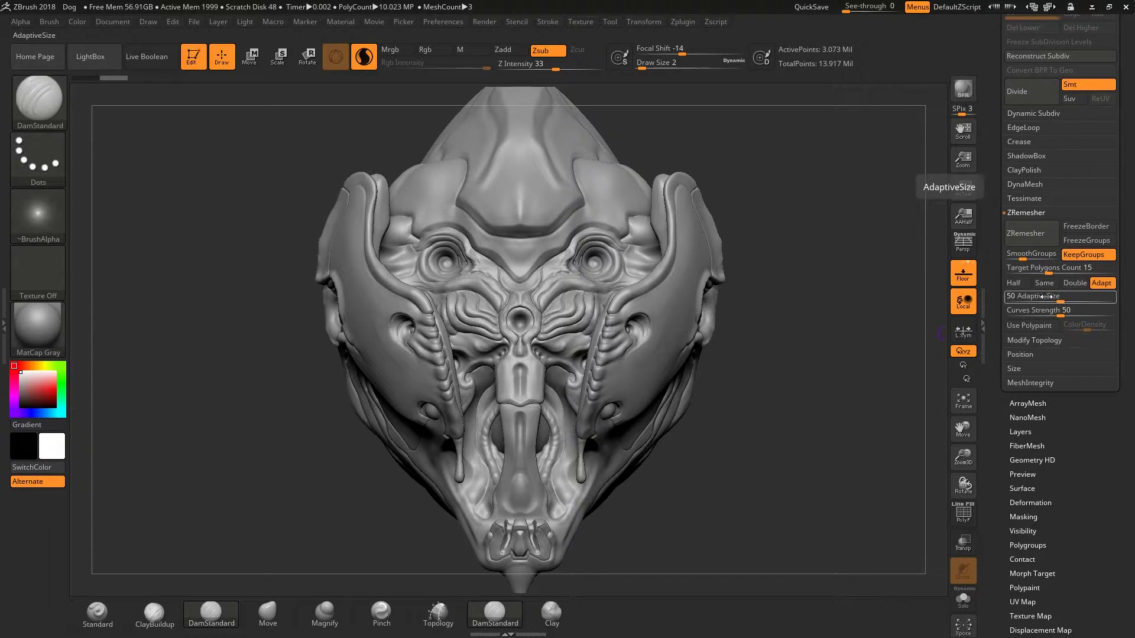
pyautogui.click(1030, 235)
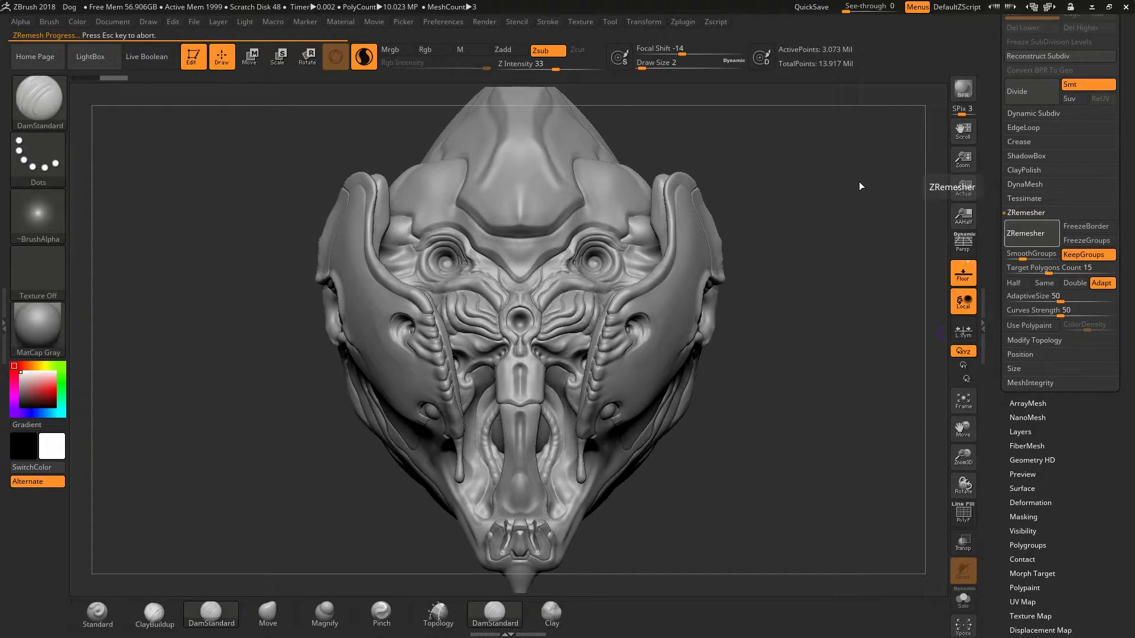
pyautogui.moveTo(860, 185)
pyautogui.mouseDown()
pyautogui.moveTo(790, 210)
pyautogui.moveTo(798, 227)
pyautogui.moveTo(768, 231)
pyautogui.moveTo(804, 237)
pyautogui.mouseUp()
# Turn off Sculptris Pro and ZRemesh the duplicated head with KeepGroups off and a target polygon count of 10
pyautogui.click(1055, 268)
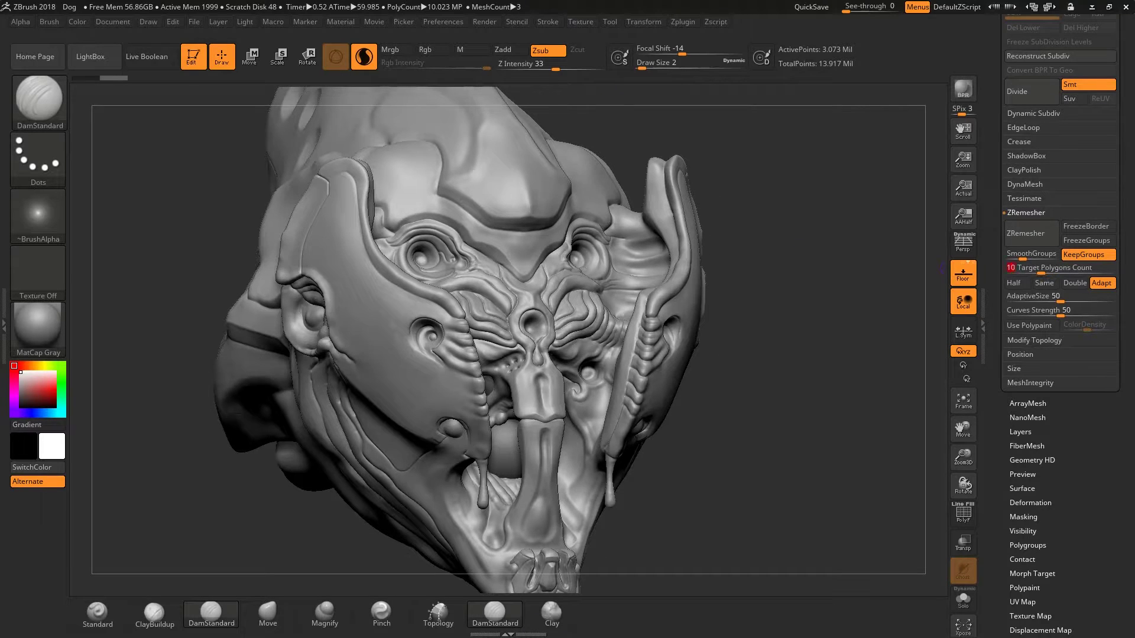
pyautogui.write('10')
pyautogui.click(362, 59)
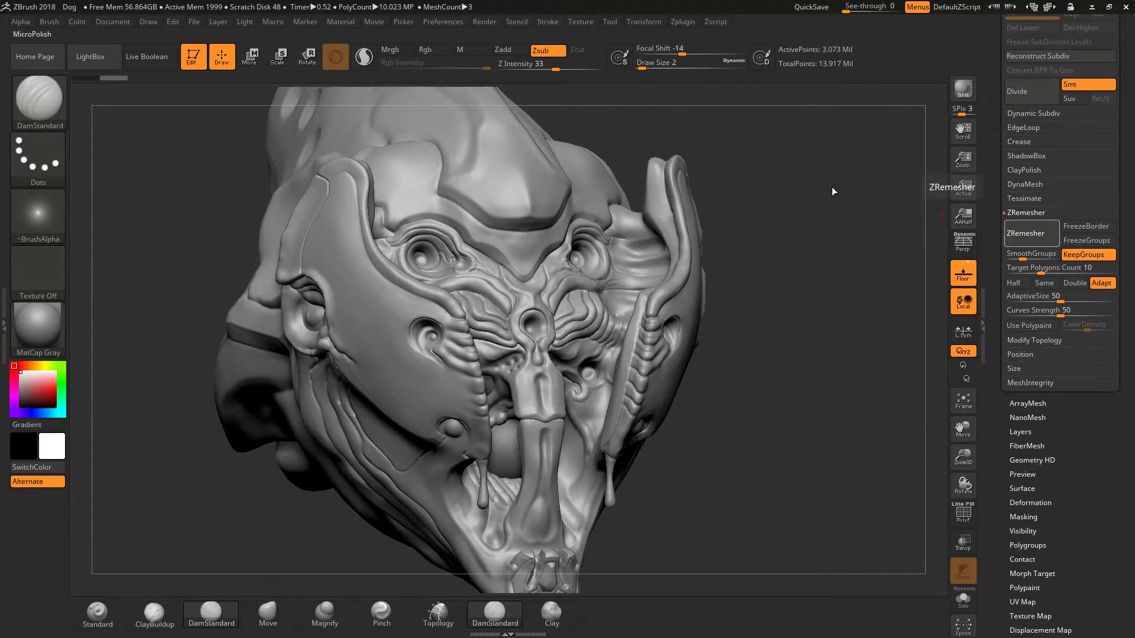
pyautogui.click(1031, 232)
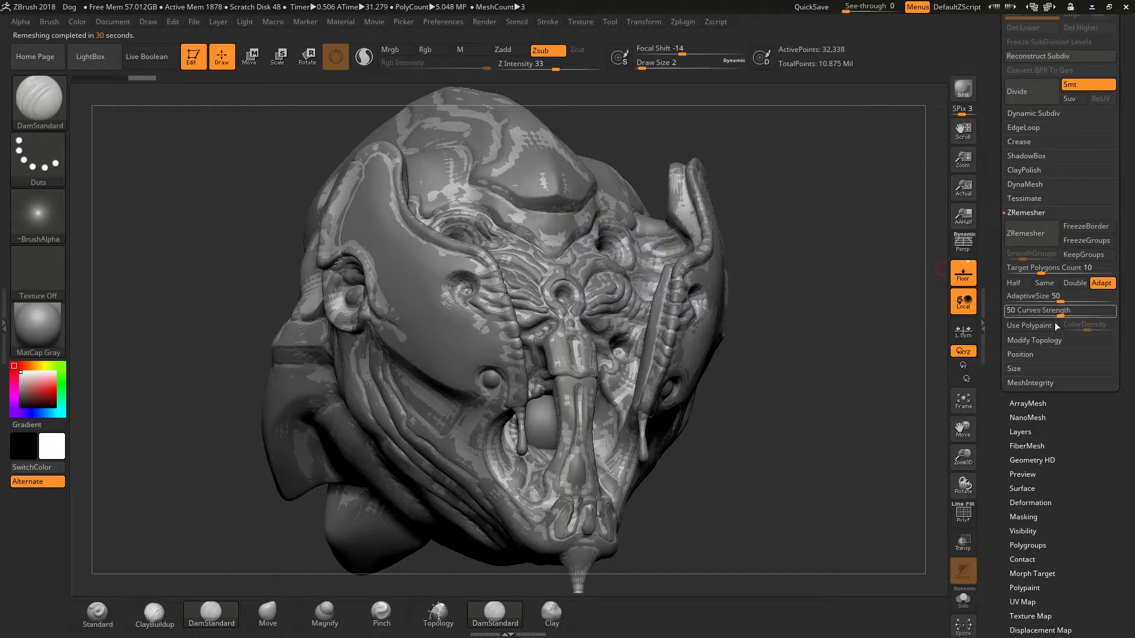
pyautogui.keyDown('shift'); pyautogui.moveTo(872, 282); pyautogui.dragTo(728, 243); pyautogui.keyUp('shift')
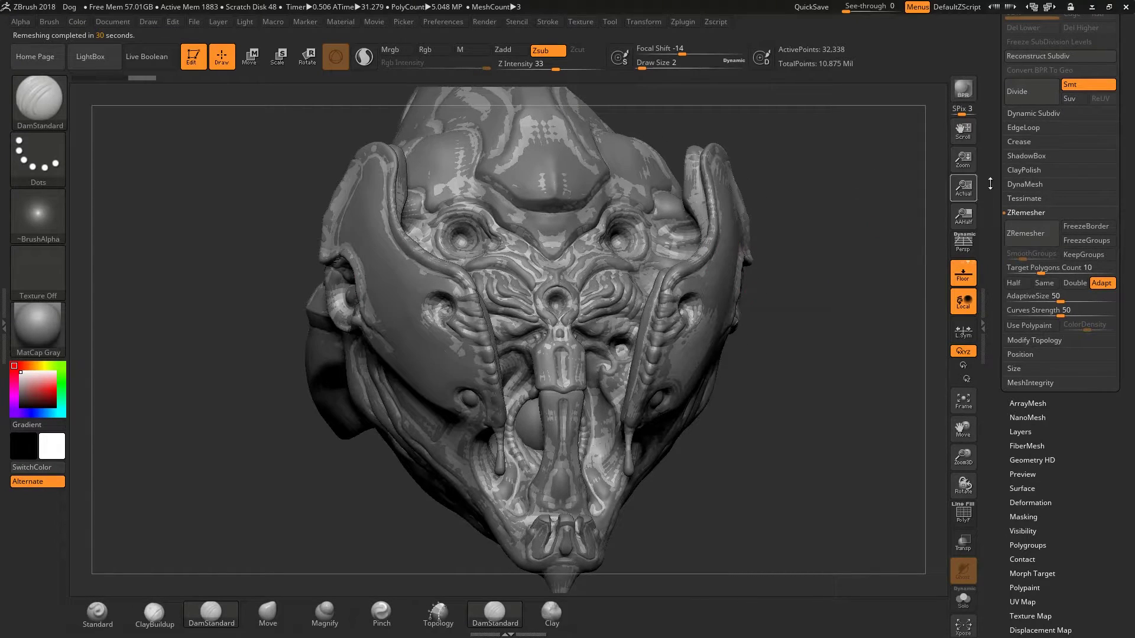
# Compare the original GaraHelmet2_1 with the remeshed GaraHelmet2_4, showing the remeshed head without the original
pyautogui.scroll(5, 1030, 156)
pyautogui.click(1029, 160)
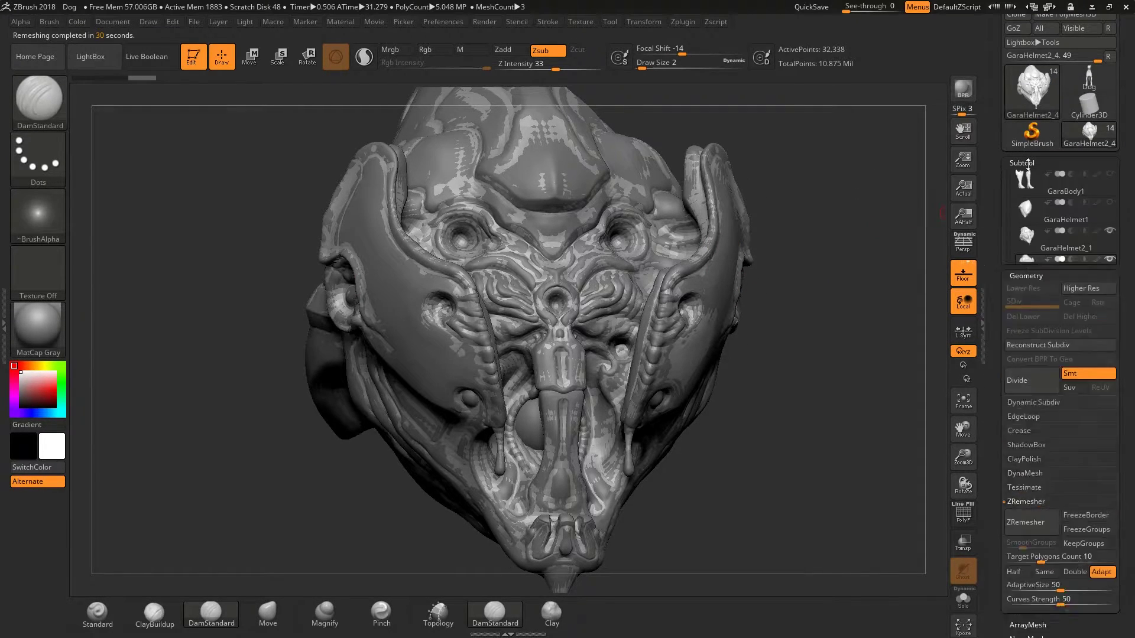
pyautogui.moveTo(1109, 260)
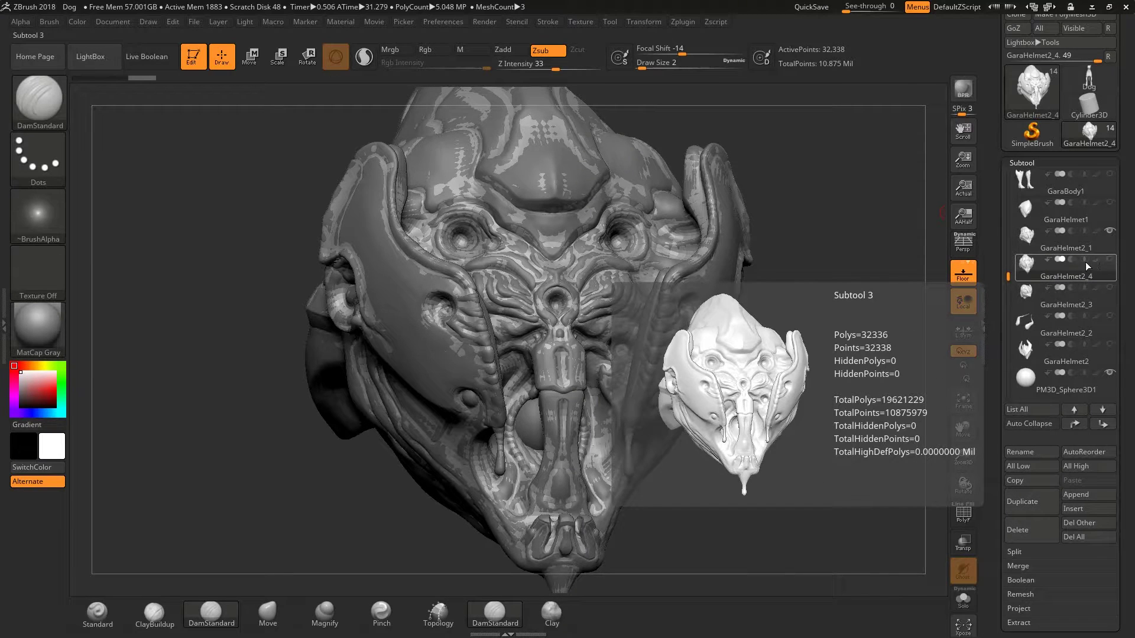
pyautogui.click(1027, 236)
pyautogui.moveTo(830, 295); pyautogui.dragTo(886, 286)
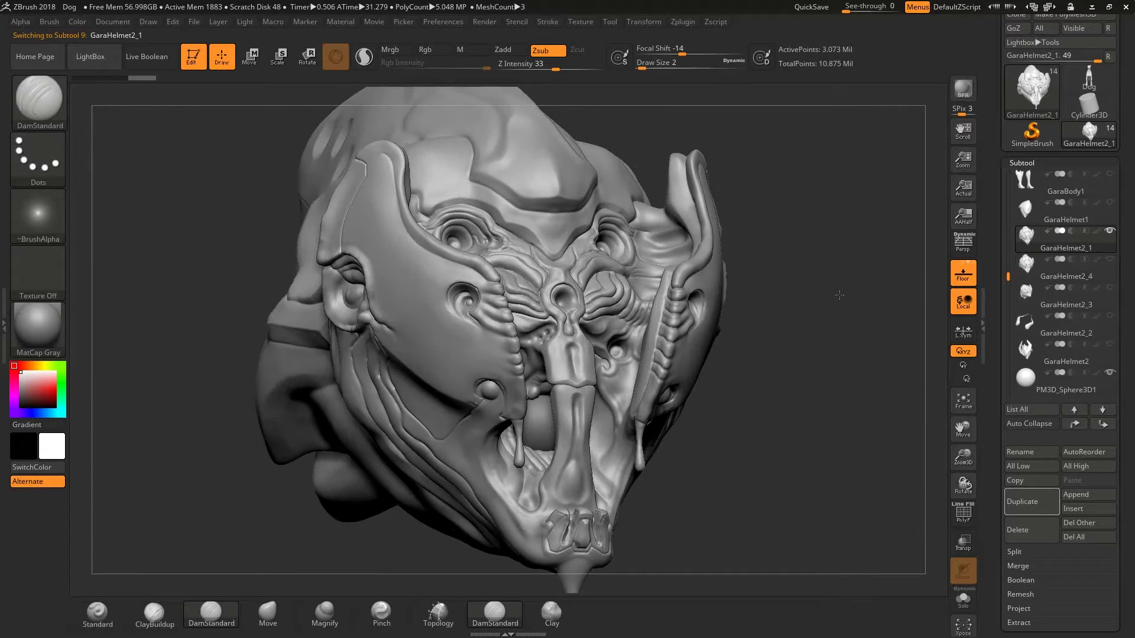
pyautogui.click(1024, 263)
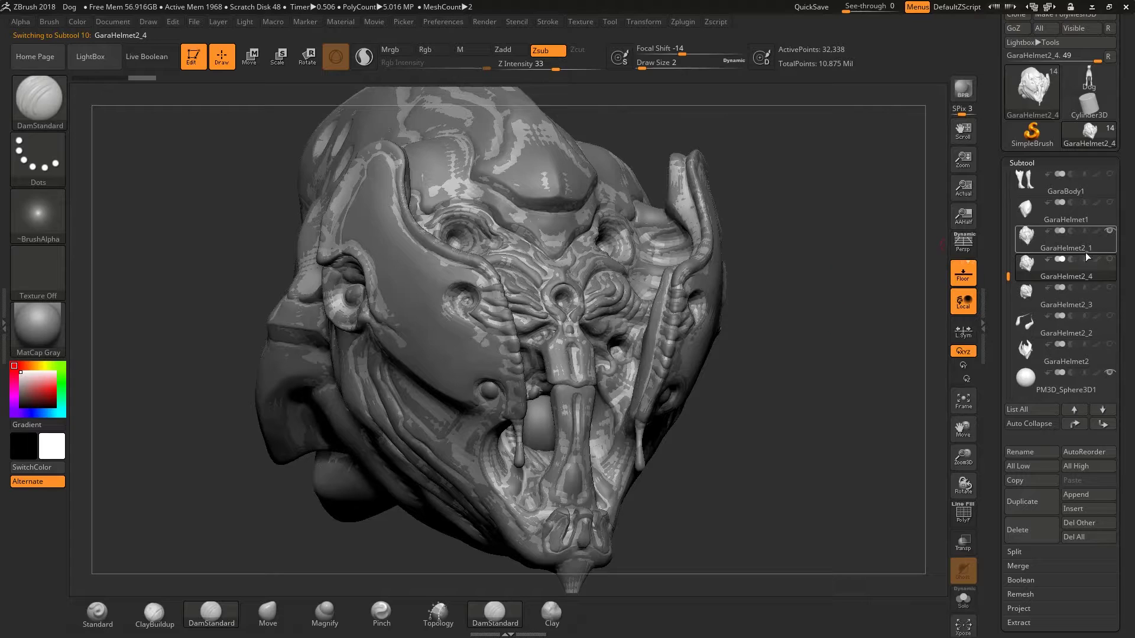
pyautogui.moveTo(818, 261); pyautogui.dragTo(485, 269)
pyautogui.keyDown('shift'); pyautogui.moveTo(795, 339); pyautogui.dragTo(790, 315); pyautogui.keyUp('shift')
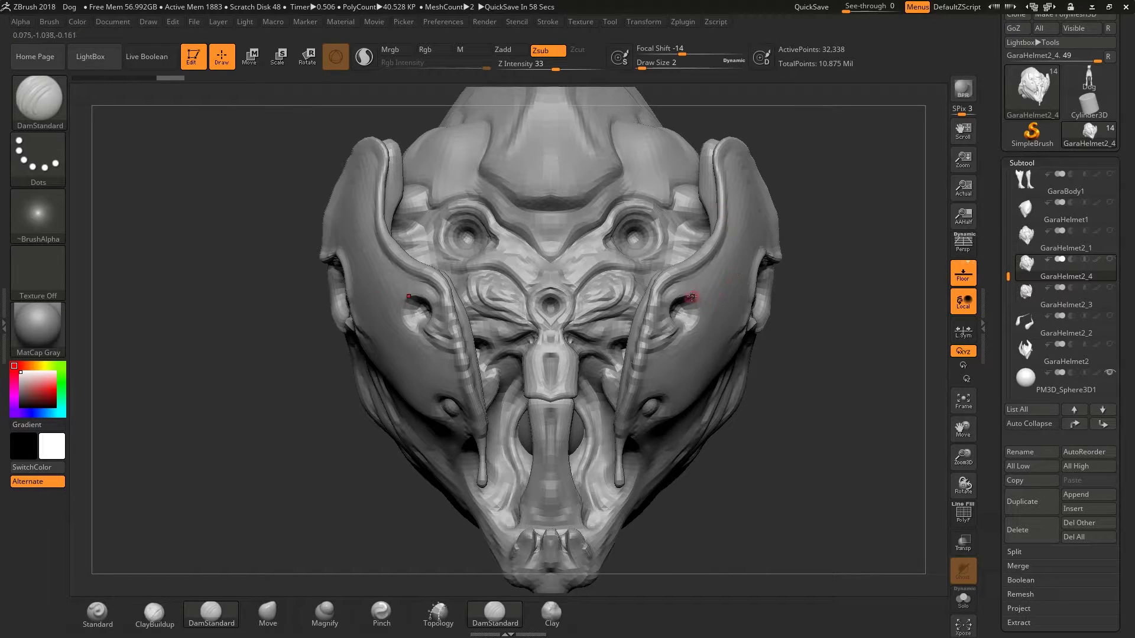
pyautogui.moveTo(791, 190)
pyautogui.mouseDown()
pyautogui.moveTo(582, 181)
pyautogui.moveTo(414, 343)
pyautogui.moveTo(626, 243)
pyautogui.moveTo(796, 205)
pyautogui.mouseUp()
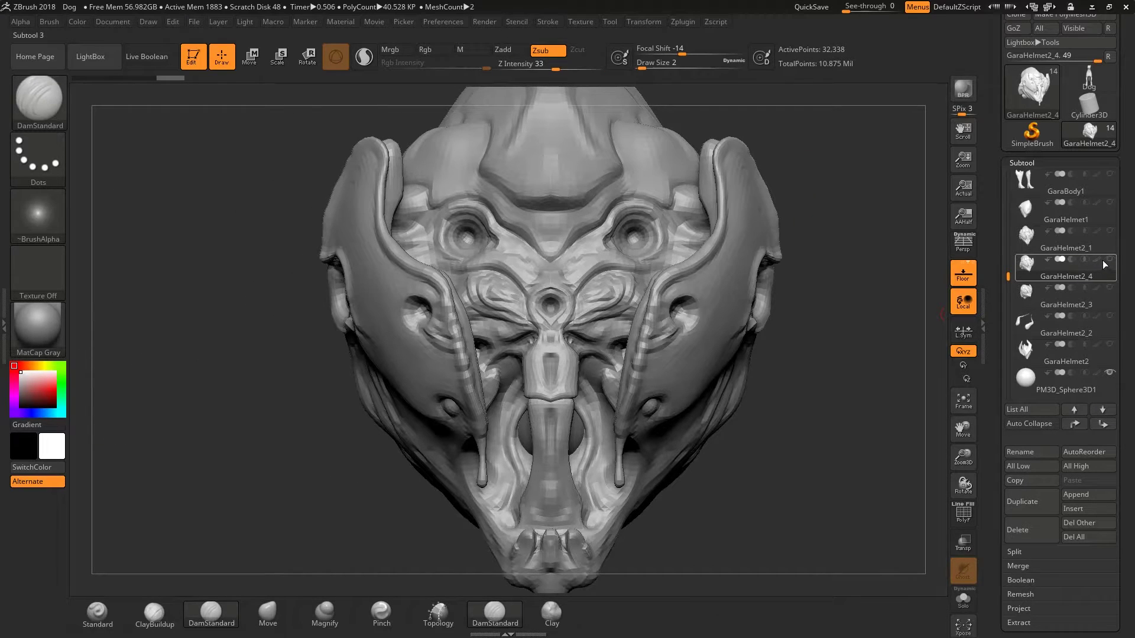
# Show the GaraHelmet2_3 subtool and subdivide the remeshed GaraHelmet2_4 to subdivision level 3
pyautogui.click(1109, 289)
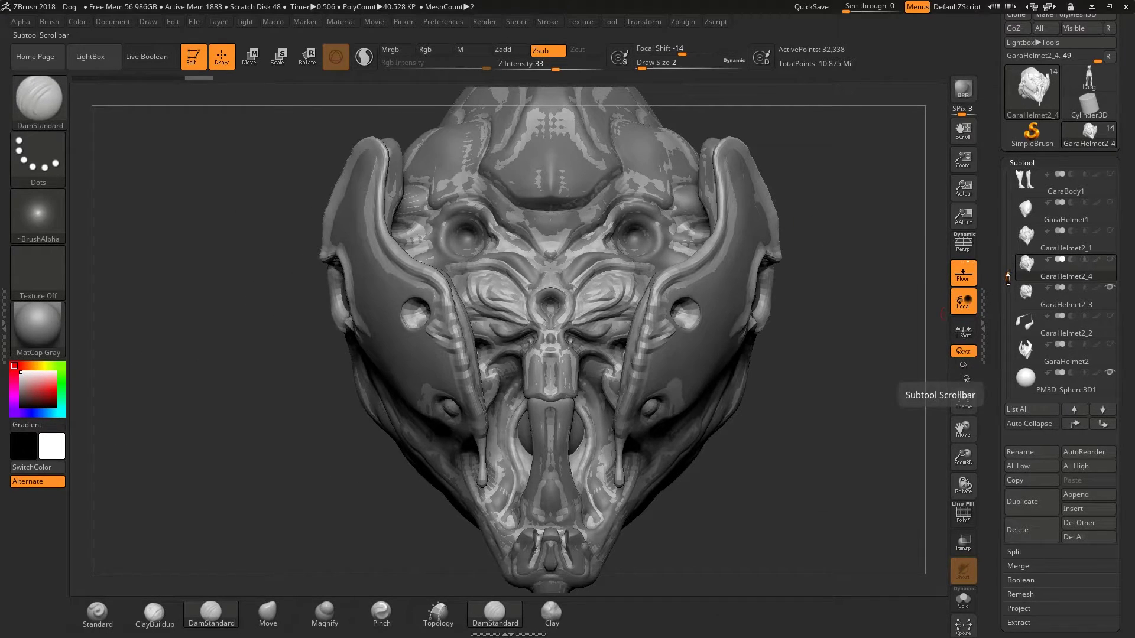
pyautogui.moveTo(1000, 372); pyautogui.dragTo(1000, 164)
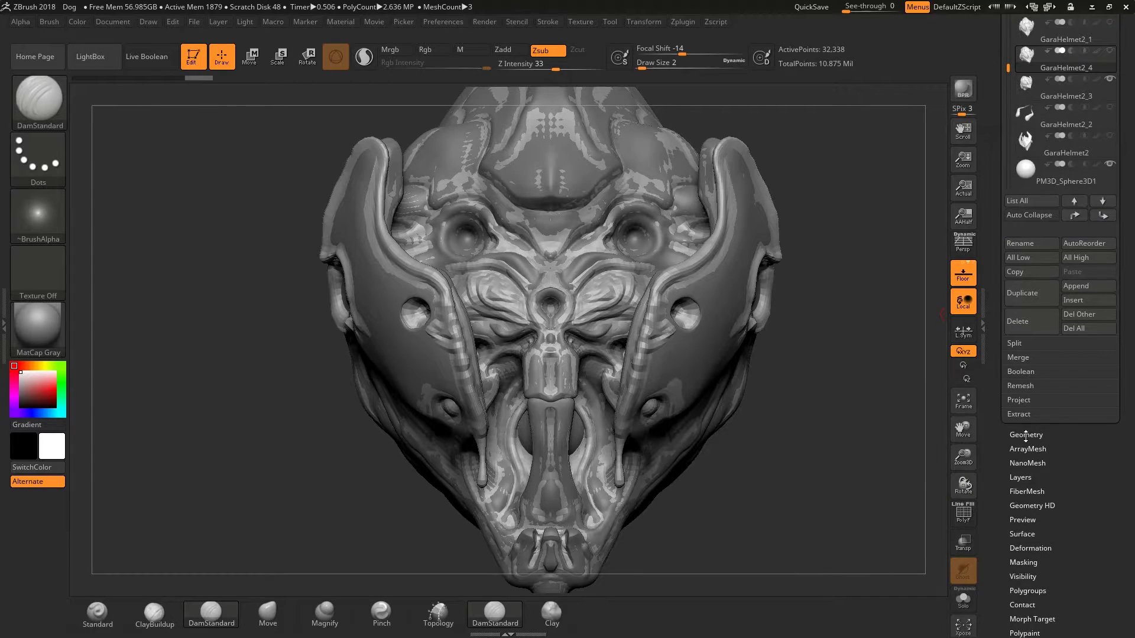
pyautogui.click(1028, 432)
pyautogui.scroll(-3, 1028, 431)
pyautogui.click(1013, 194)
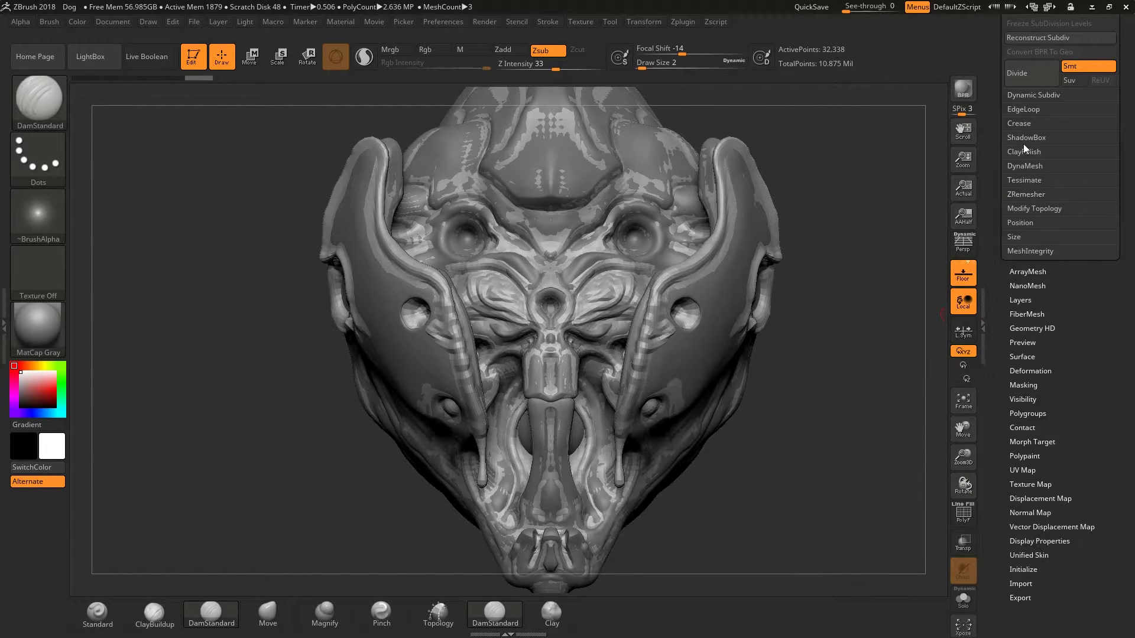
pyautogui.scroll(4, 1023, 144)
pyautogui.click(1024, 225)
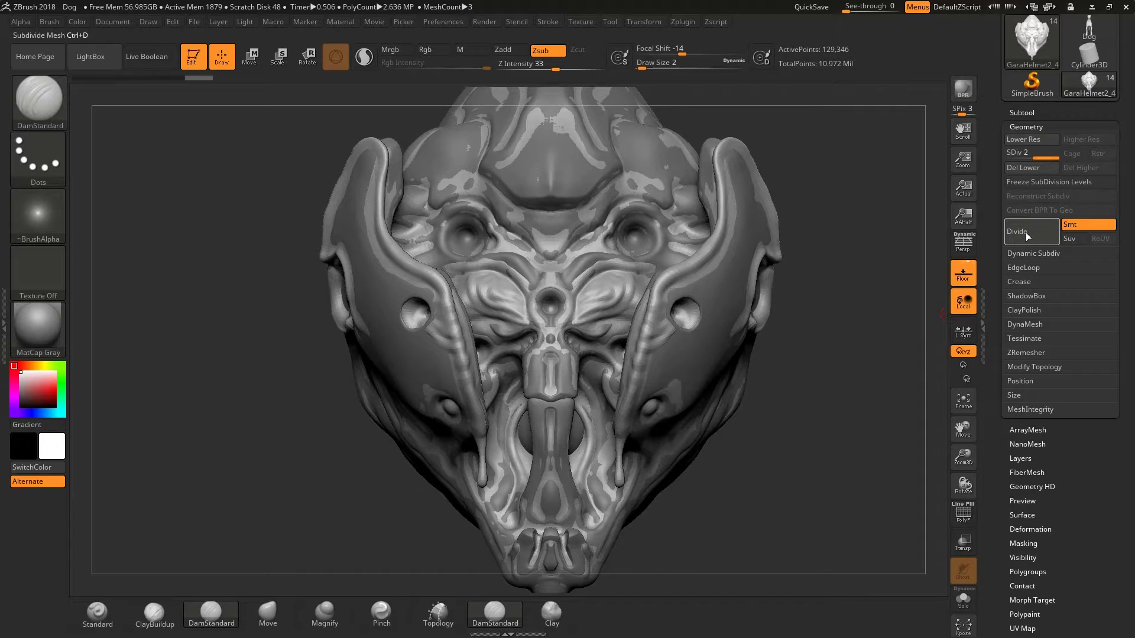
pyautogui.moveTo(865, 176); pyautogui.dragTo(905, 178)
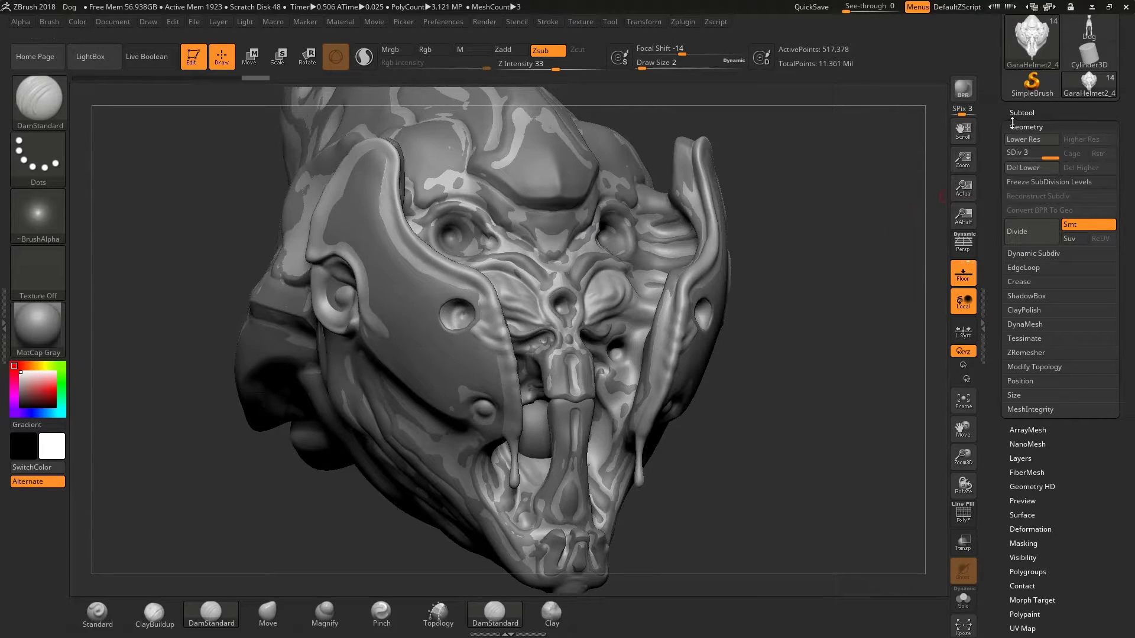
# Hide the GaraHelmet2_3 subtool and compare the subdivided GaraHelmet2_4 with the original GaraHelmet2_1
pyautogui.click(1021, 112)
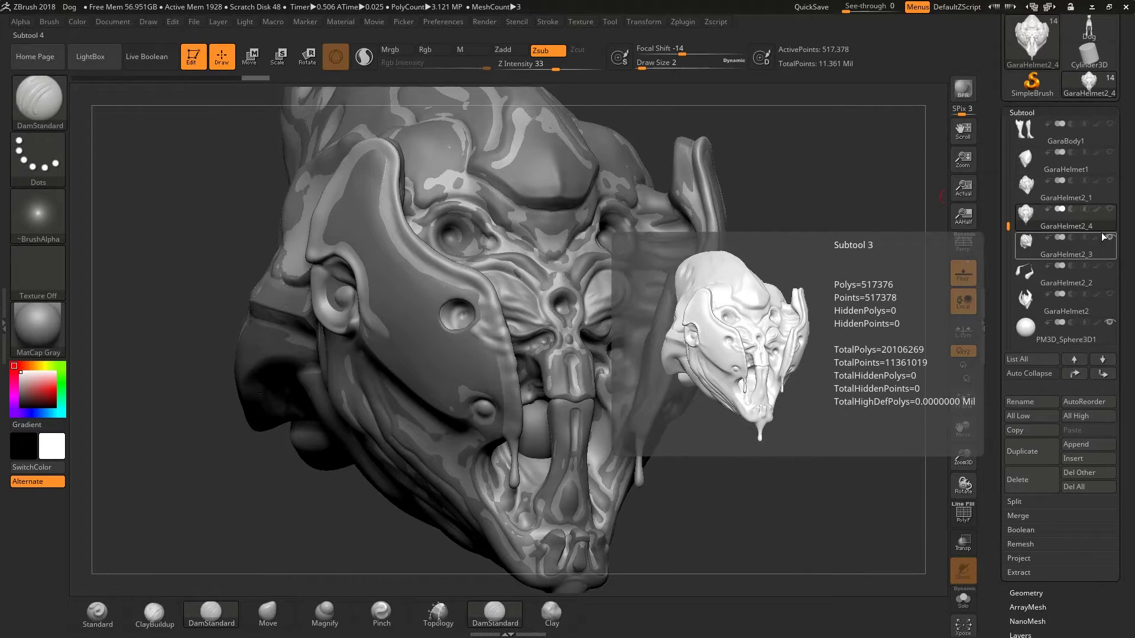
pyautogui.click(1109, 237)
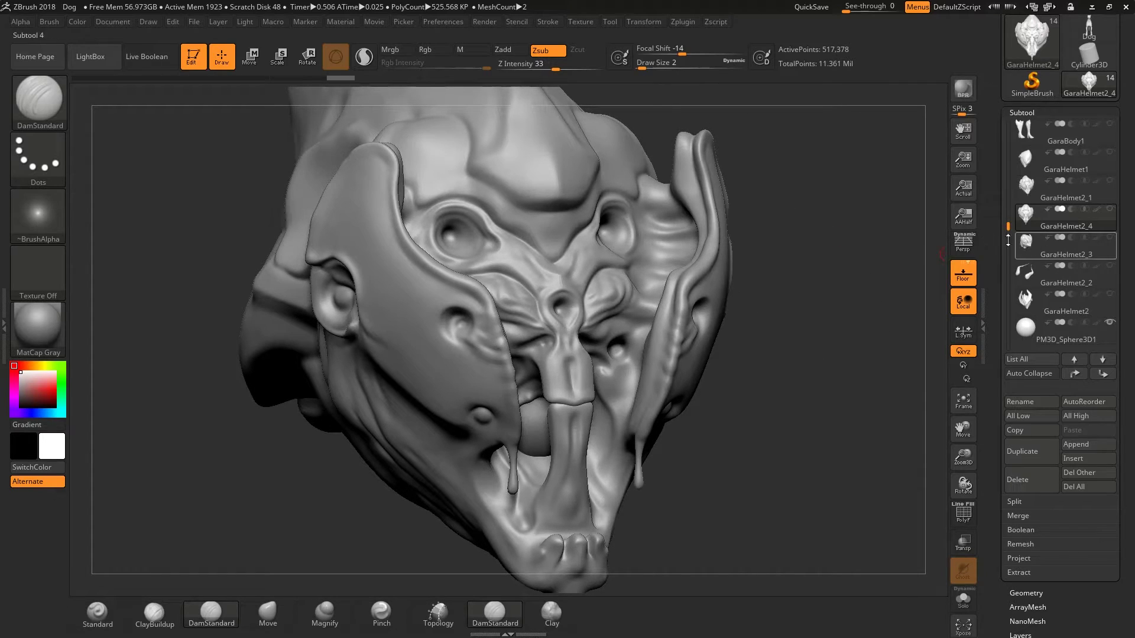
pyautogui.click(1026, 186)
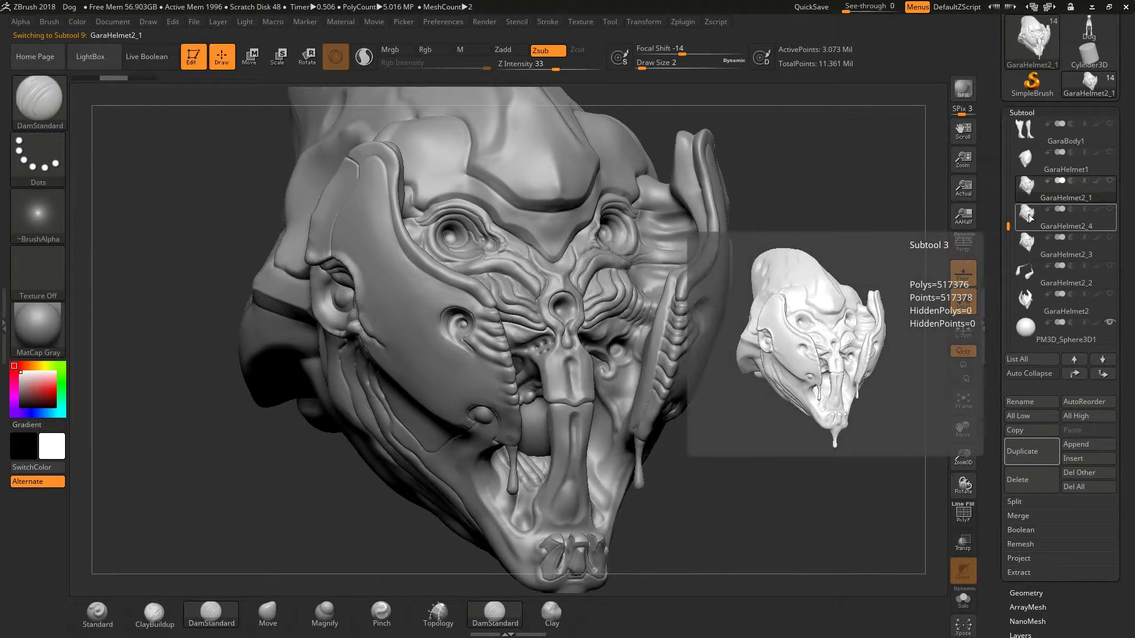
pyautogui.click(1030, 216)
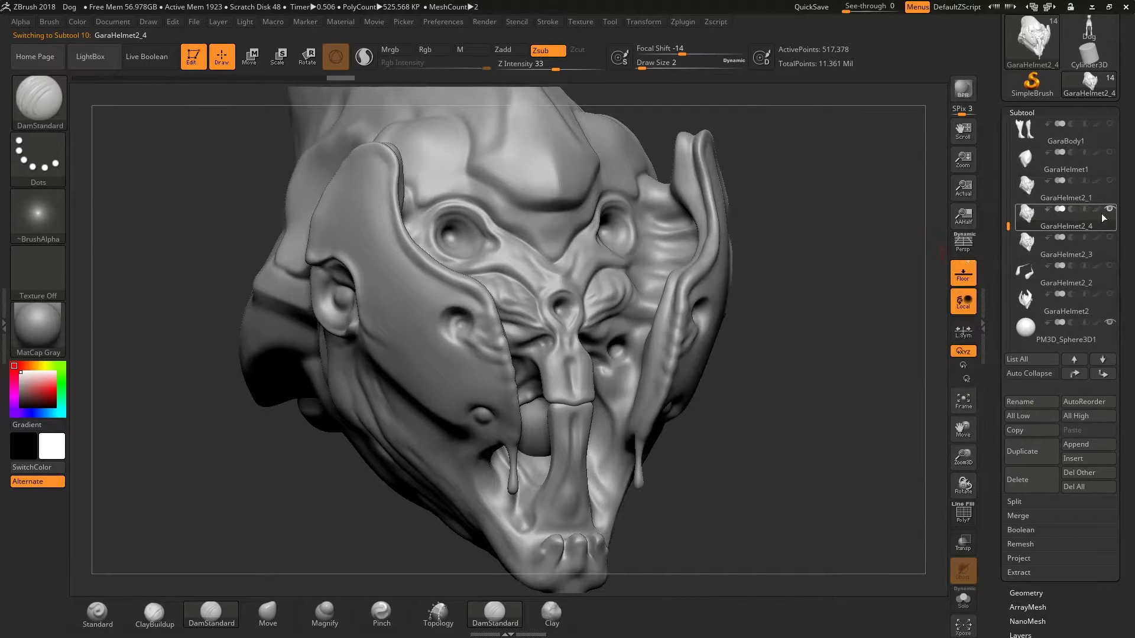
# Show GaraHelmet2_1 and project its detail onto GaraHelmet2_4 with Dist 0.02, Mean 25 and PA Blur 0
pyautogui.click(1109, 181)
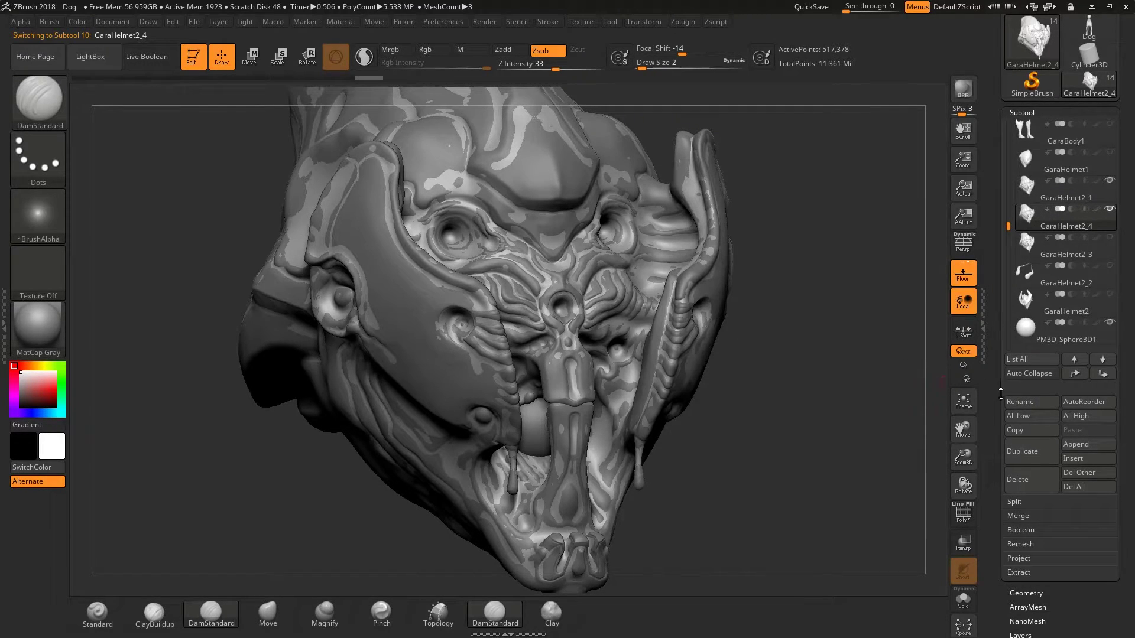
pyautogui.moveTo(1003, 397); pyautogui.dragTo(1021, 295)
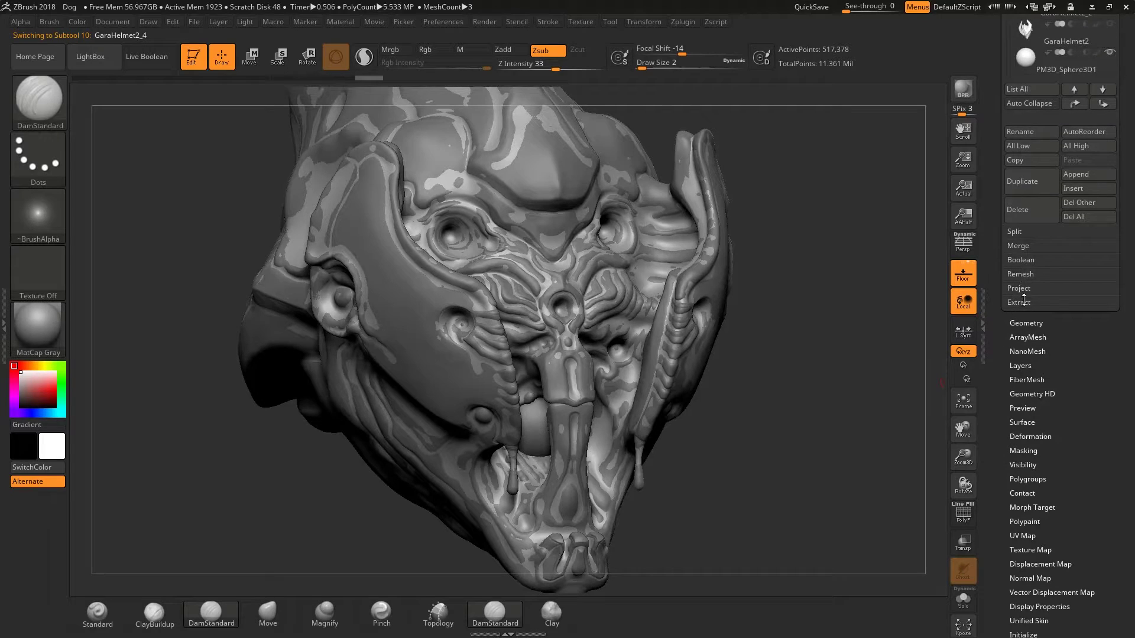
pyautogui.click(1021, 288)
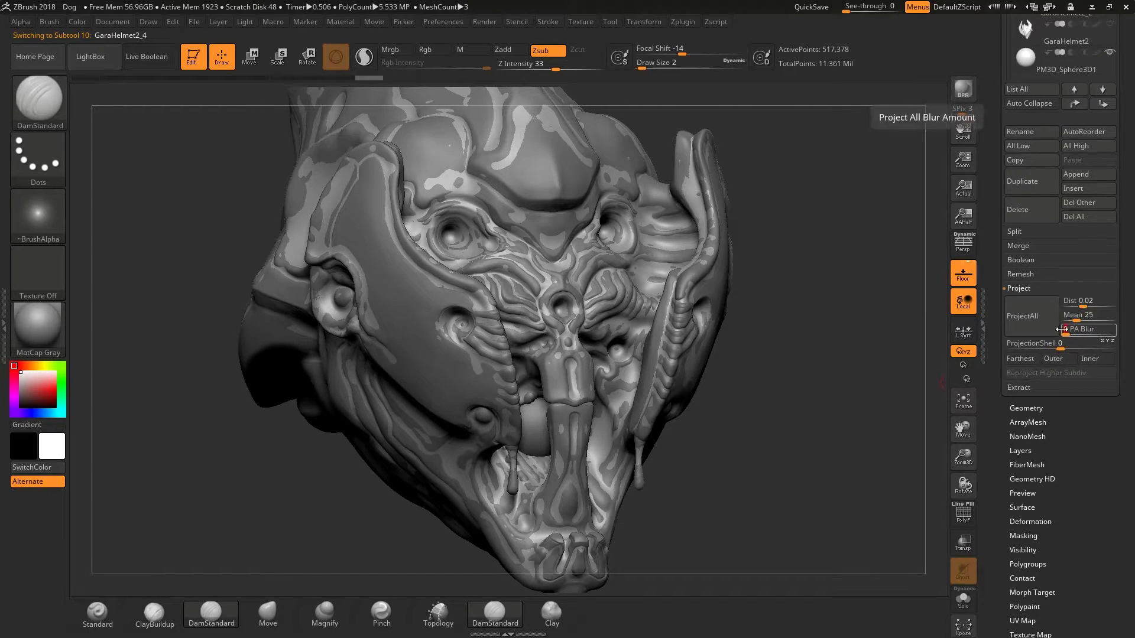
pyautogui.click(1028, 317)
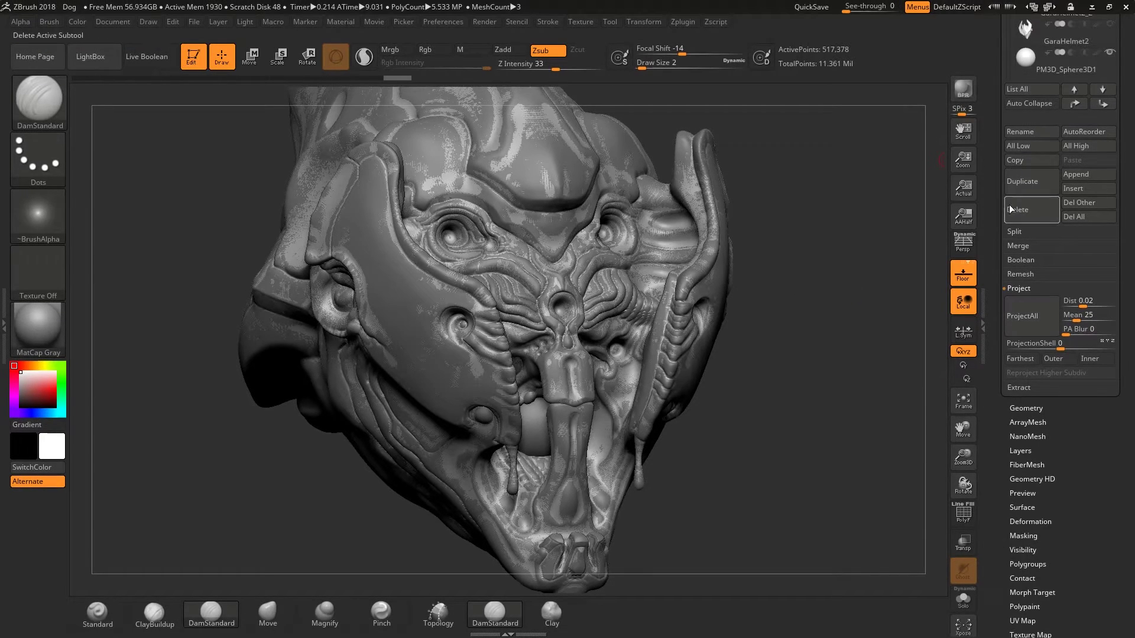
pyautogui.moveTo(1030, 119); pyautogui.dragTo(1040, 507)
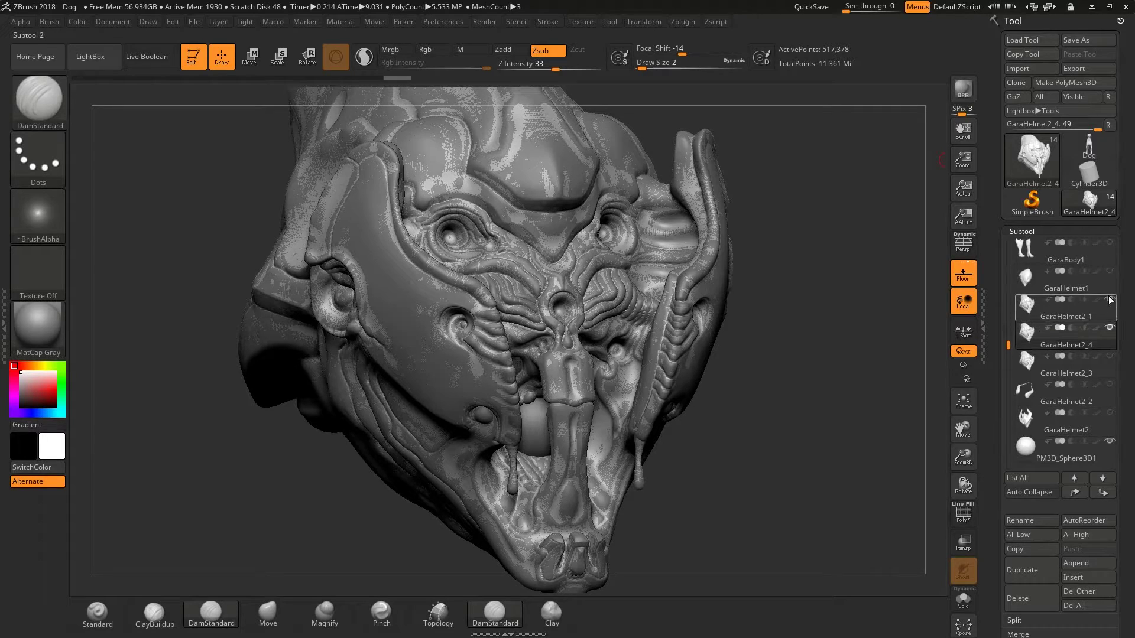
# Compare the projected GaraHelmet2_4 with the original GaraHelmet2_1, switching between them in the full view and close up on the face
pyautogui.click(1026, 306)
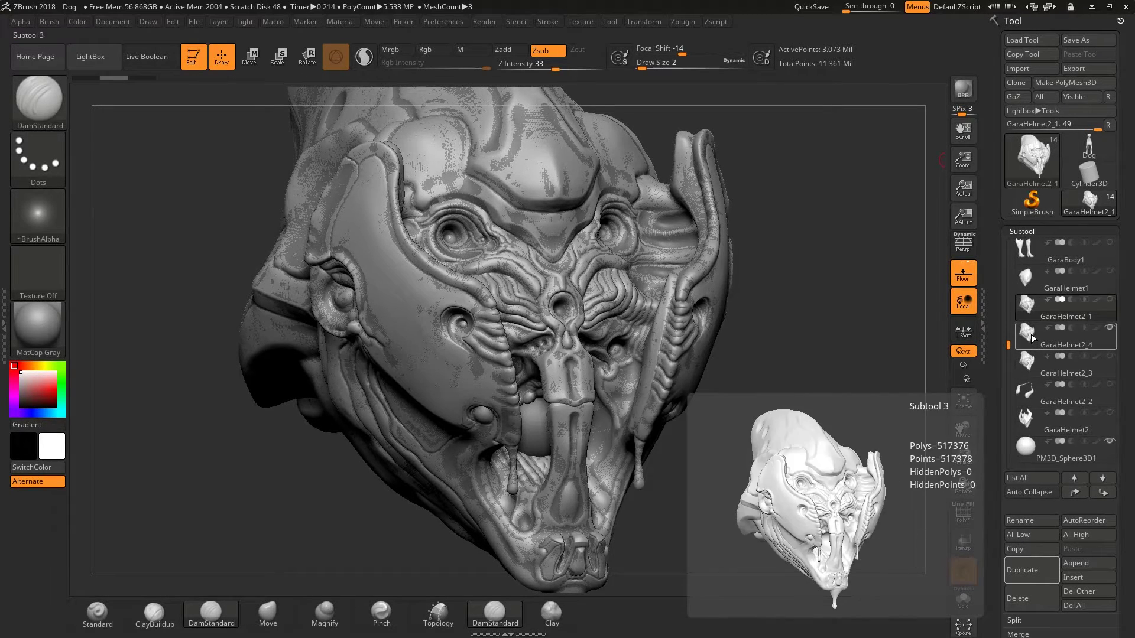
pyautogui.click(1036, 344)
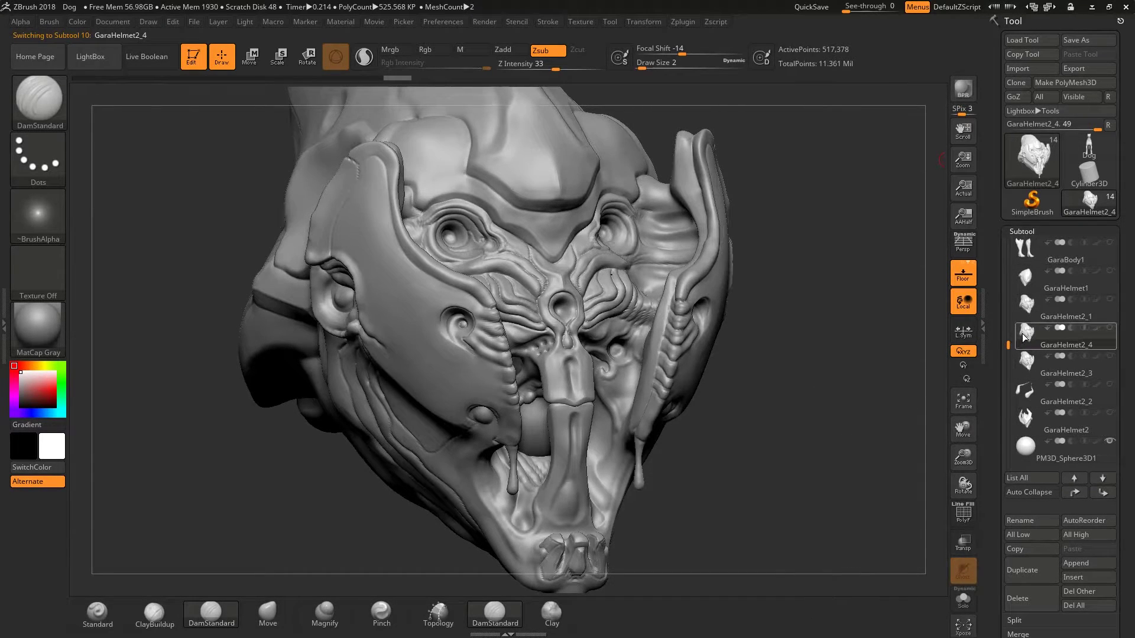
pyautogui.moveTo(1023, 337)
pyautogui.click(1023, 304)
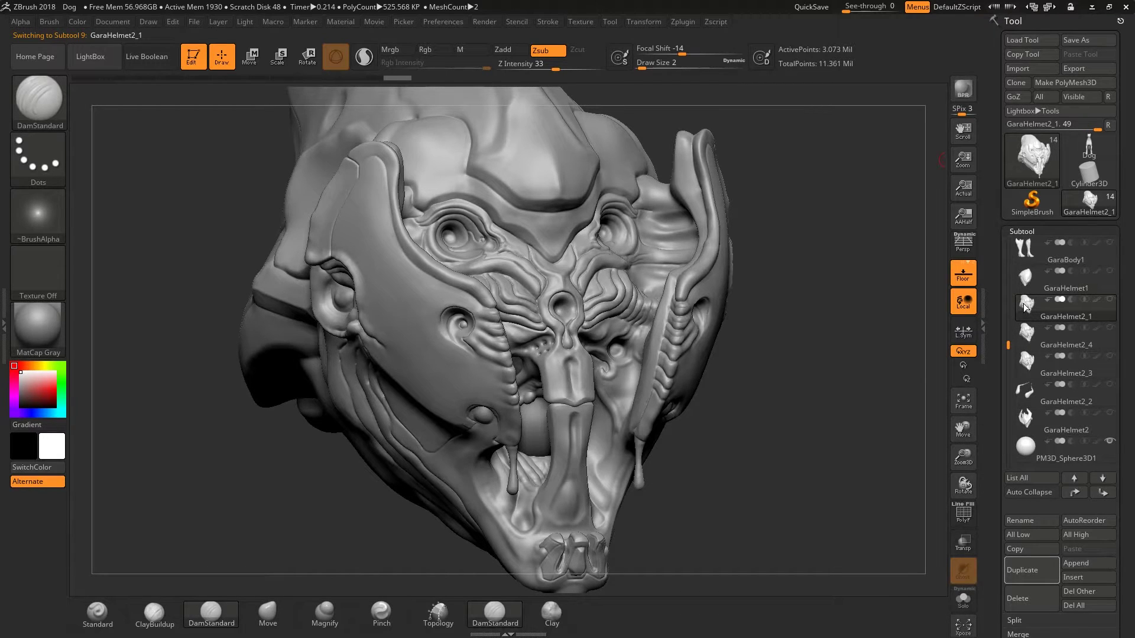
pyautogui.moveTo(1025, 302)
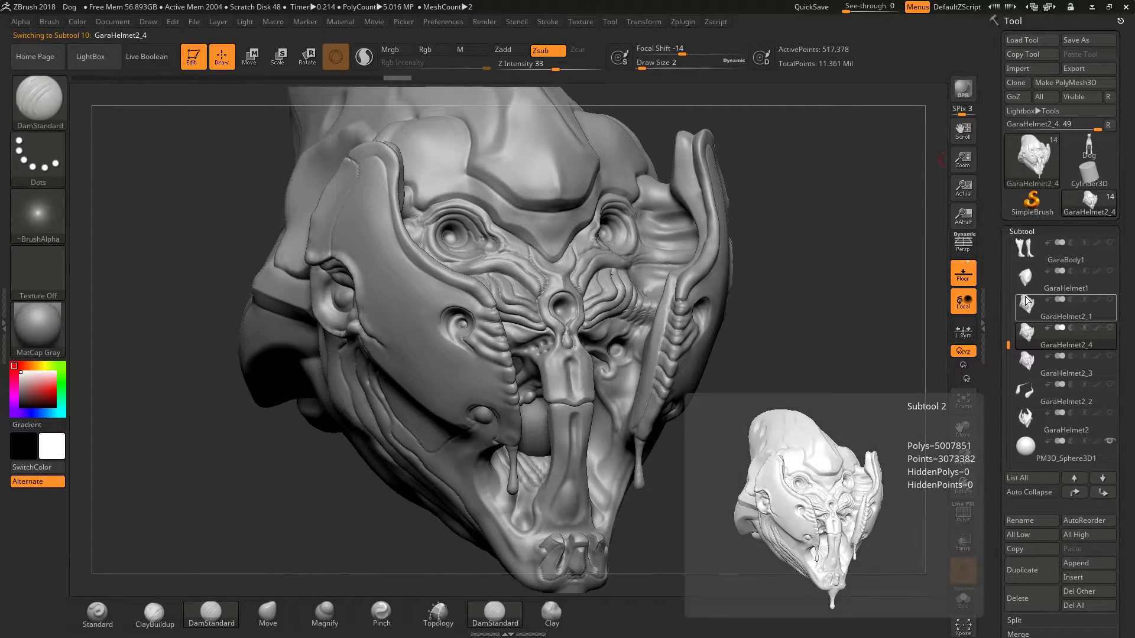
pyautogui.moveTo(839, 289); pyautogui.dragTo(822, 378)
pyautogui.click(1028, 342)
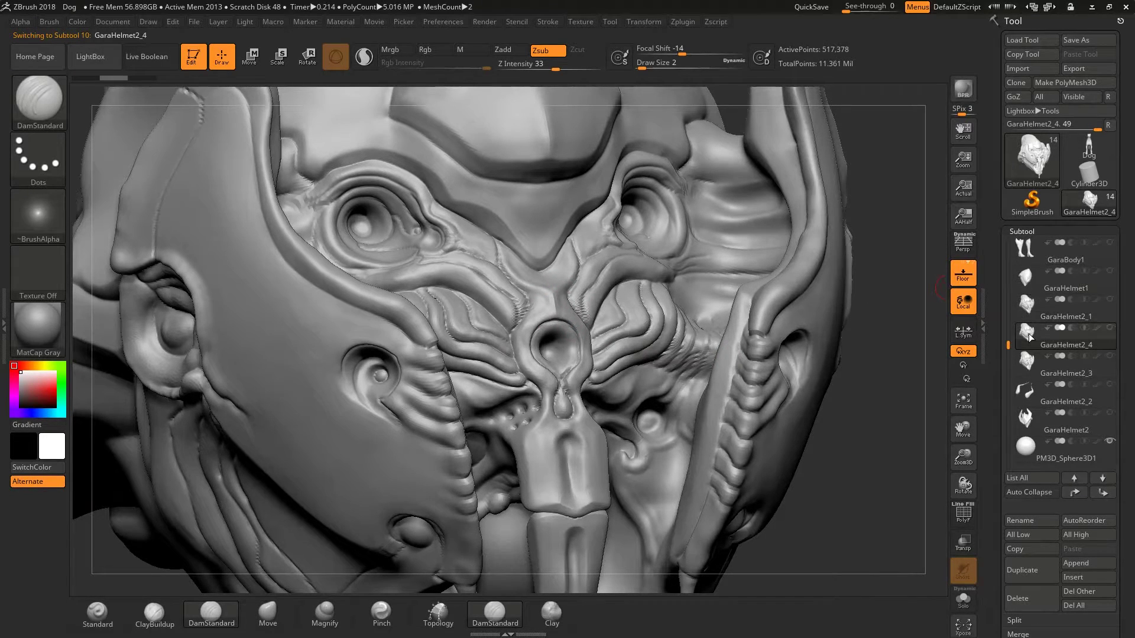
pyautogui.click(1025, 313)
pyautogui.click(1026, 338)
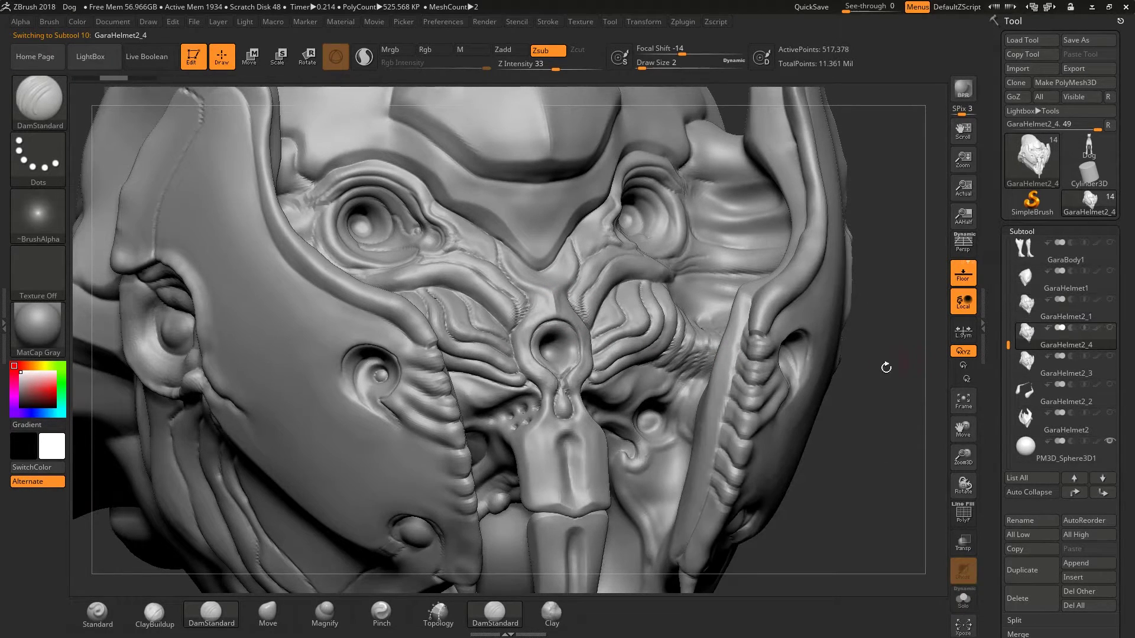
# Examine the projected GaraHelmet2_4 from the front, side and close up around the forehead and eyes
pyautogui.keyDown('alt'); pyautogui.moveTo(874, 412); pyautogui.dragTo(851, 325); pyautogui.keyUp('alt')
pyautogui.keyDown('shift'); pyautogui.moveTo(851, 325); pyautogui.dragTo(842, 316); pyautogui.keyUp('shift')
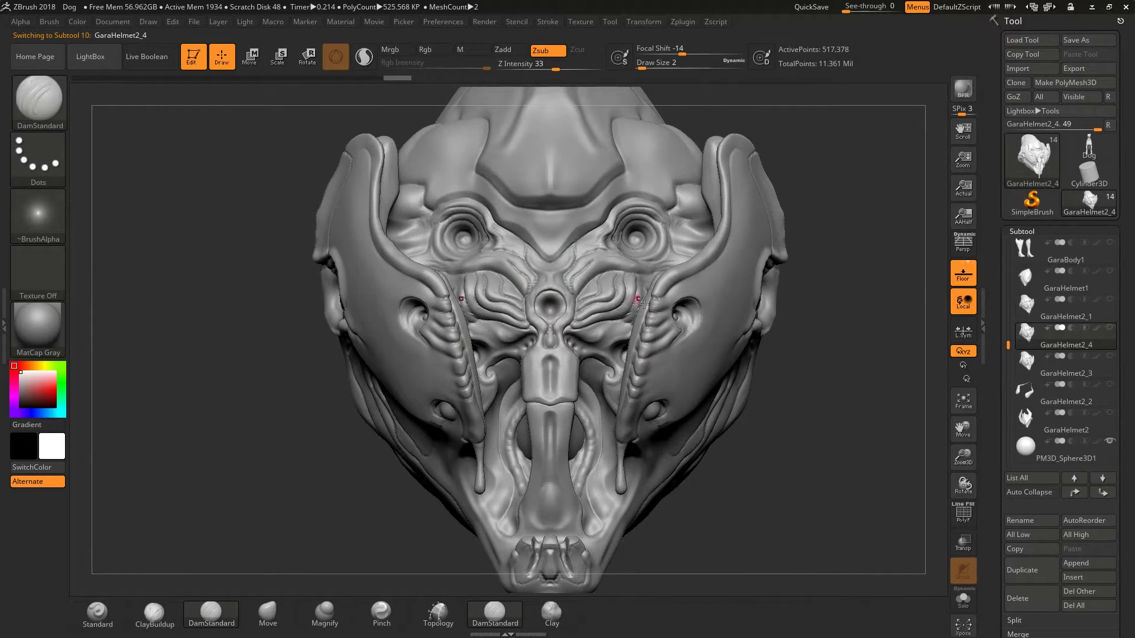
pyautogui.moveTo(801, 367); pyautogui.dragTo(644, 380)
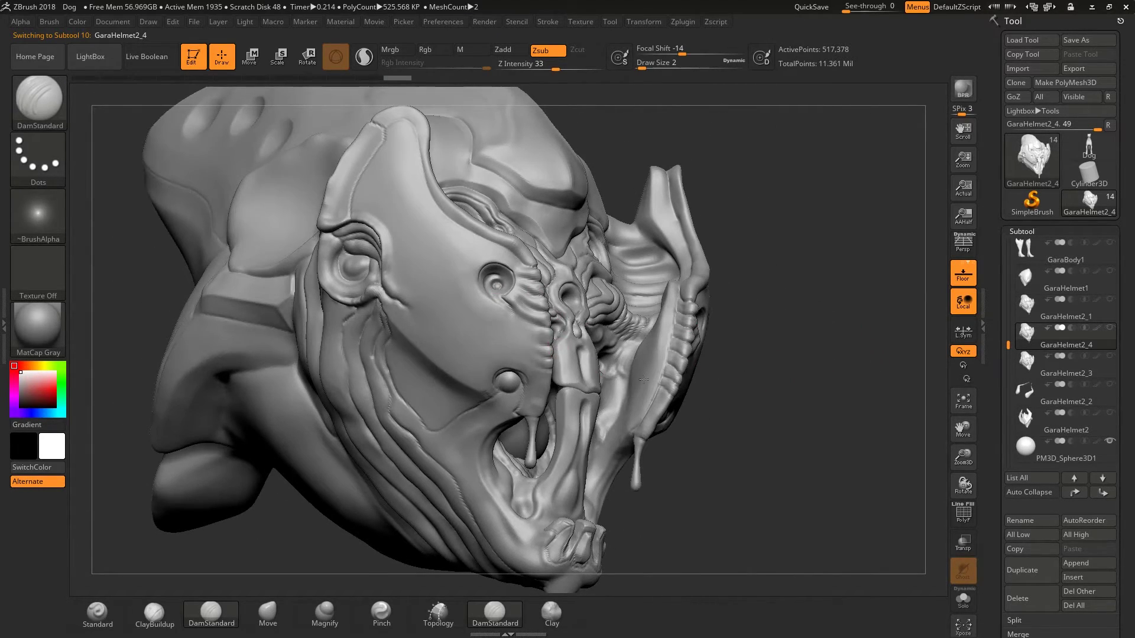
pyautogui.moveTo(817, 312); pyautogui.dragTo(782, 272)
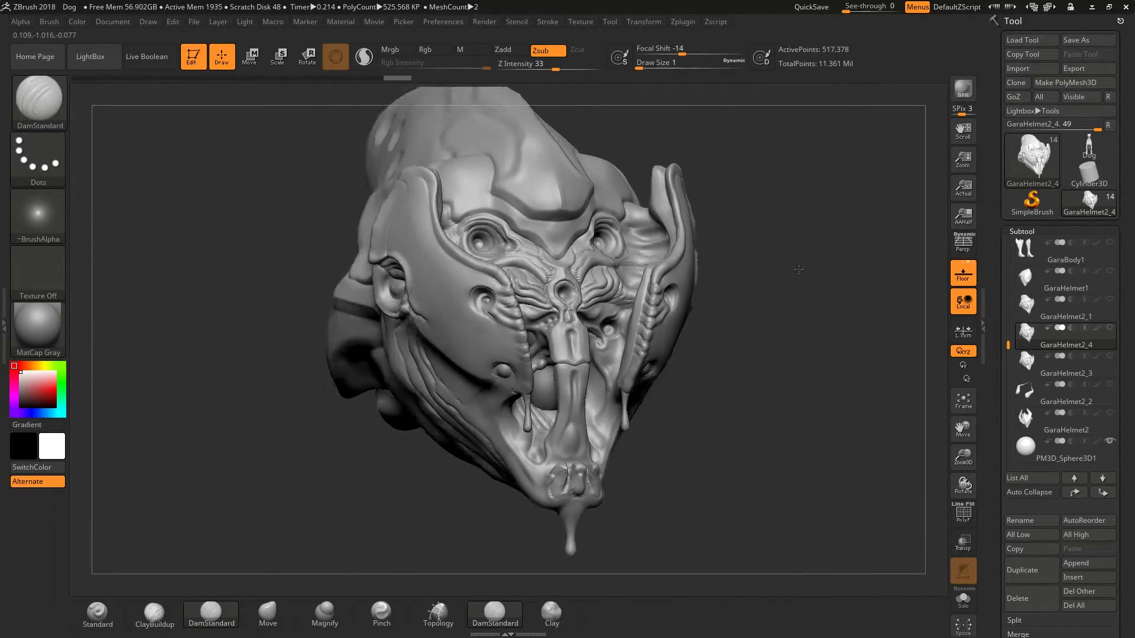
pyautogui.moveTo(800, 278); pyautogui.dragTo(783, 312)
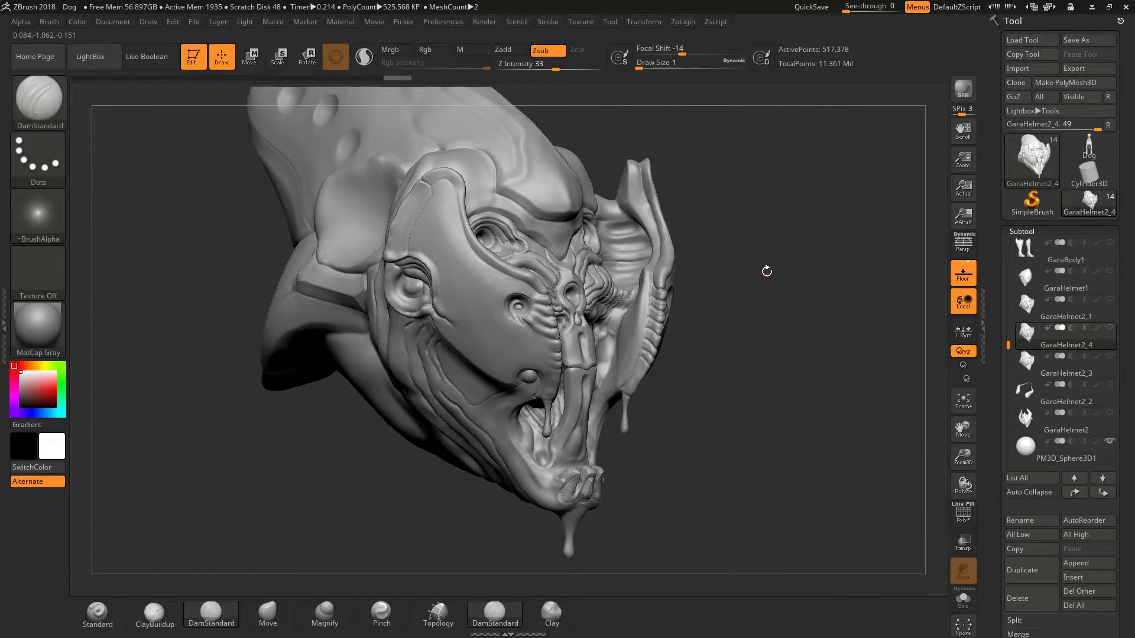
pyautogui.moveTo(767, 271); pyautogui.dragTo(783, 245)
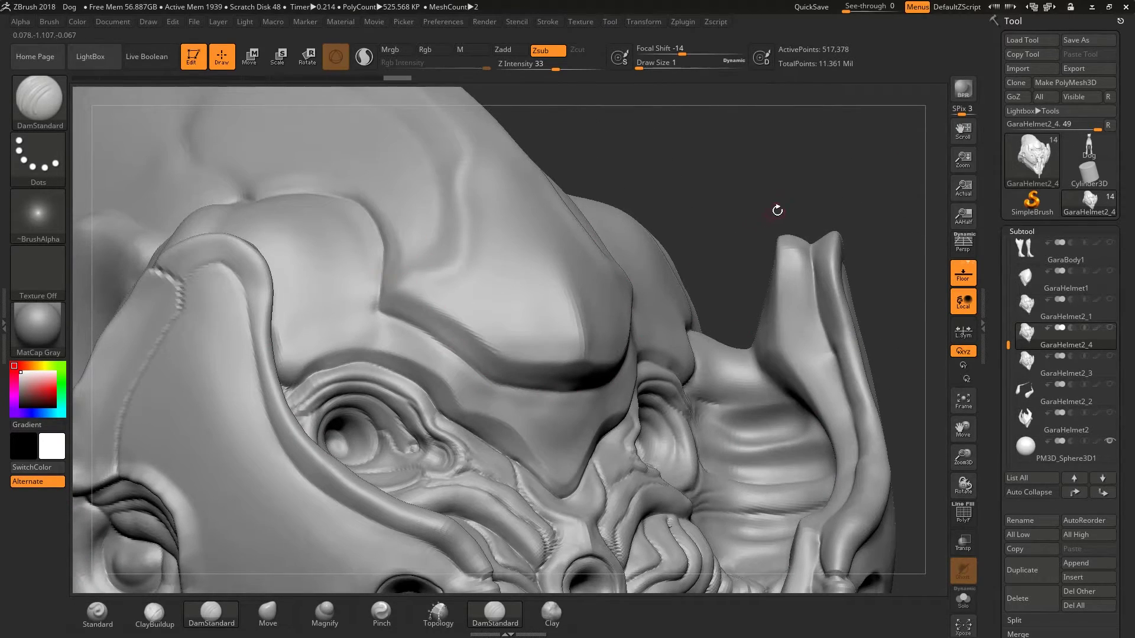
pyautogui.moveTo(777, 210); pyautogui.dragTo(867, 308)
# Subdivide the remeshed GaraHelmet2_4 by one more level
pyautogui.moveTo(988, 401); pyautogui.dragTo(1000, 283)
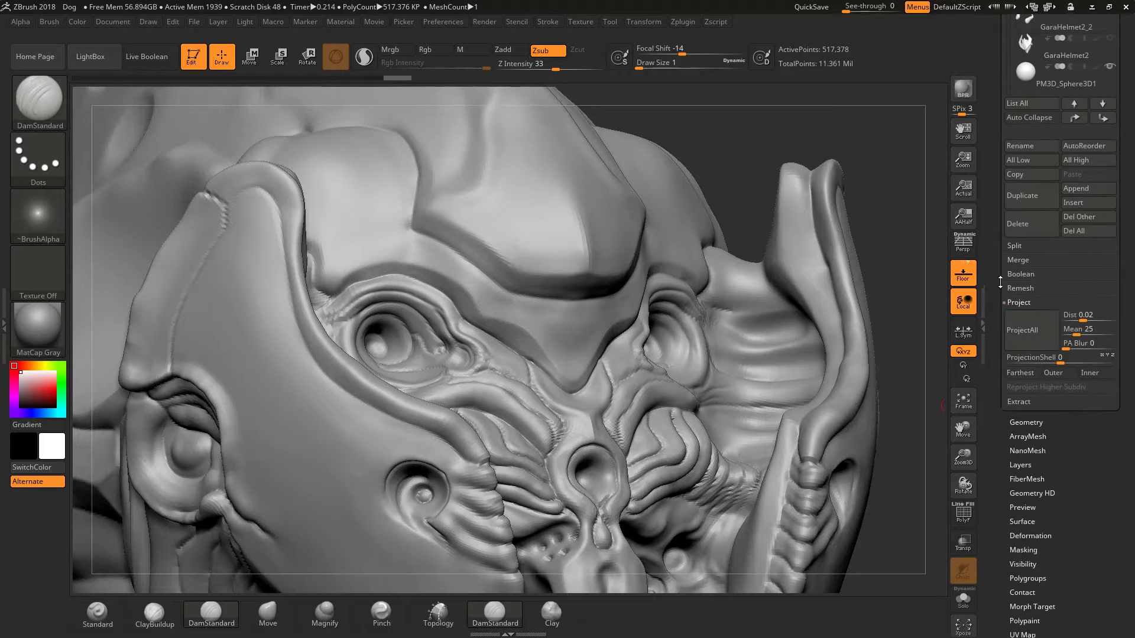
pyautogui.click(1028, 422)
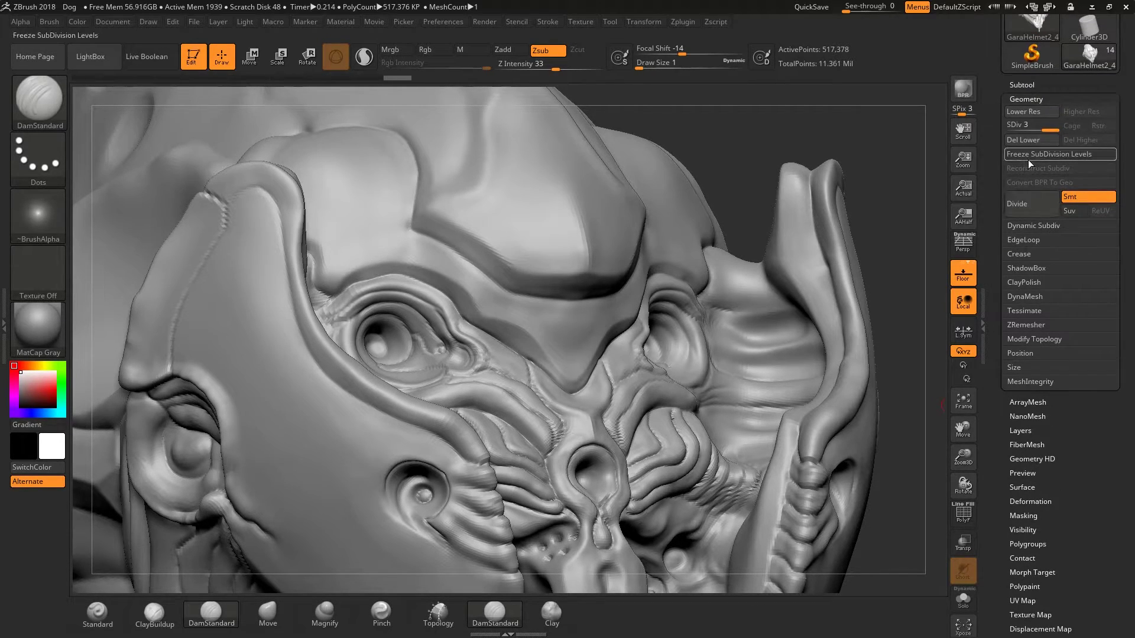
pyautogui.click(1024, 204)
# Show the original GaraHelmet2_1 and project its detail onto the newly subdivided GaraHelmet2_4 with Dist 0.02, Mean 25 and PA Blur 0
pyautogui.click(1021, 85)
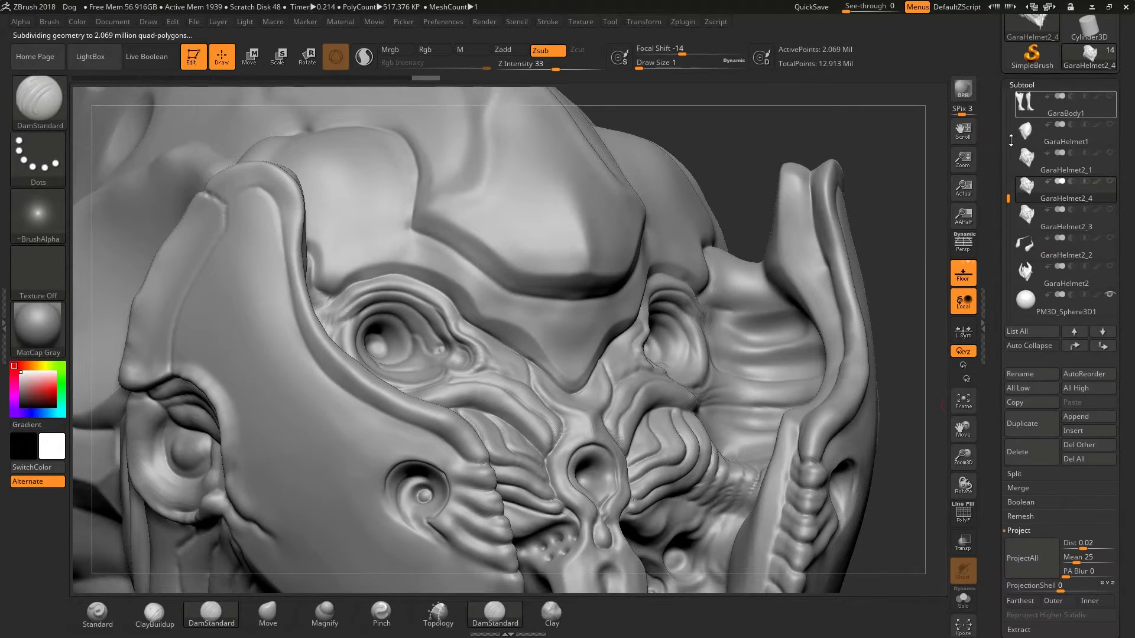
pyautogui.click(1110, 211)
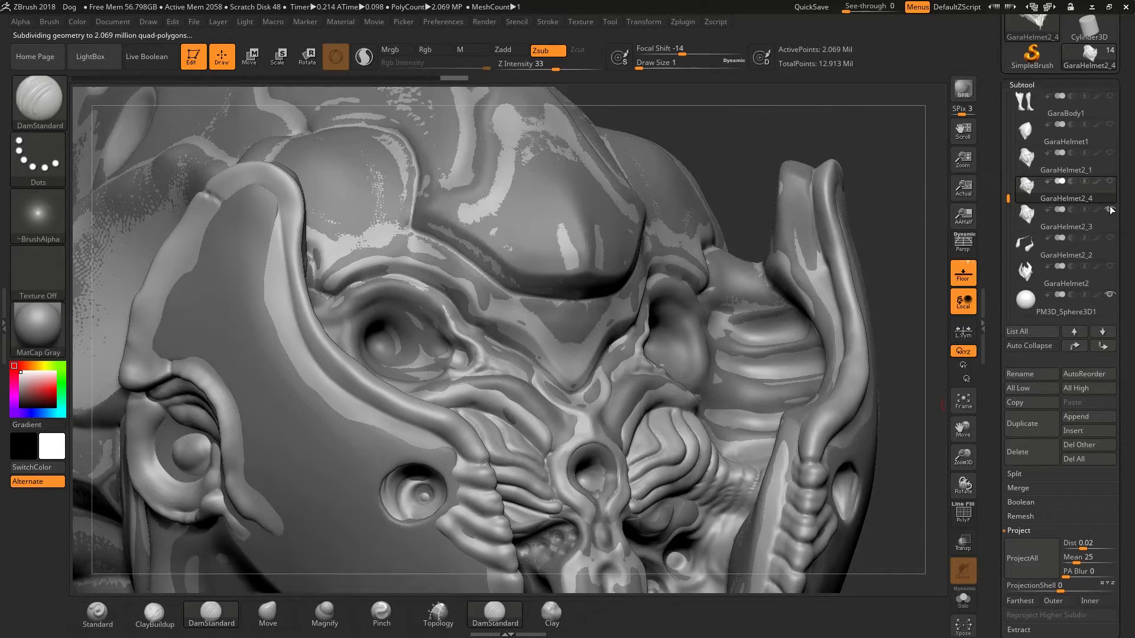
pyautogui.click(1109, 210)
pyautogui.click(1110, 154)
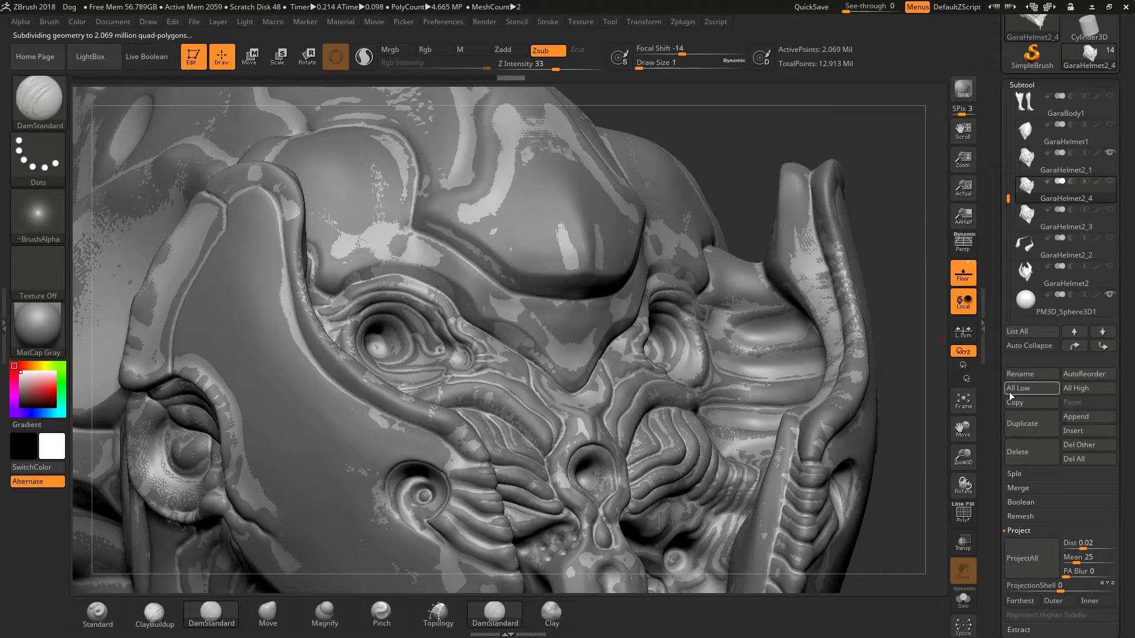
pyautogui.click(1020, 560)
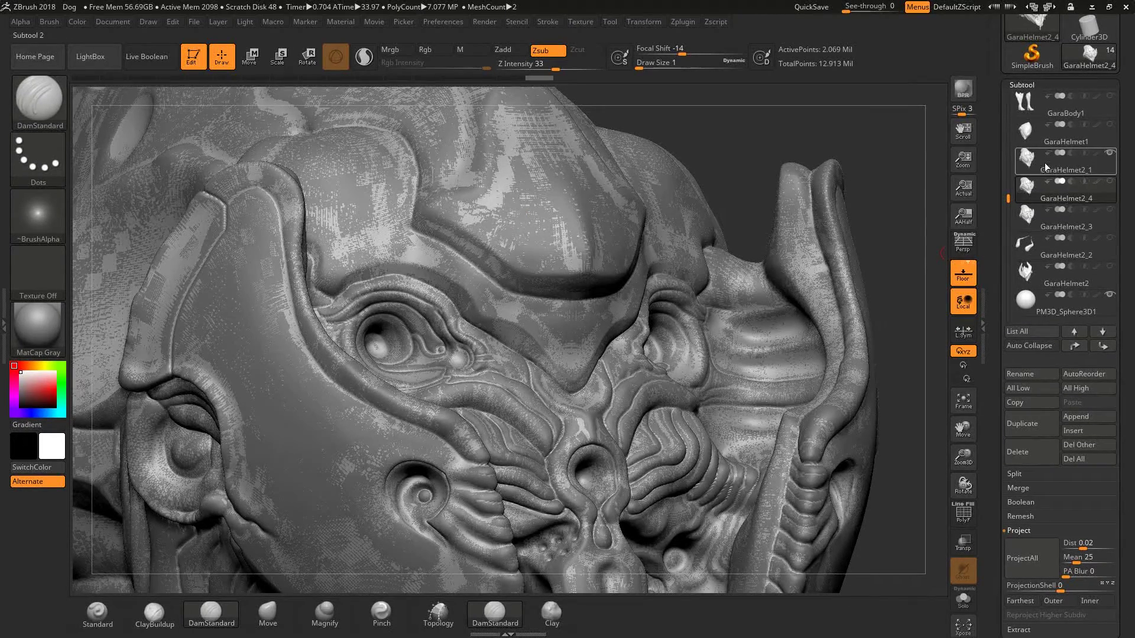
# Hide GaraHelmet2_1 and compare it with the reprojected GaraHelmet2_4 by switching between the two subtools
pyautogui.click(1111, 155)
pyautogui.moveTo(899, 294); pyautogui.dragTo(816, 216)
pyautogui.moveTo(1035, 197)
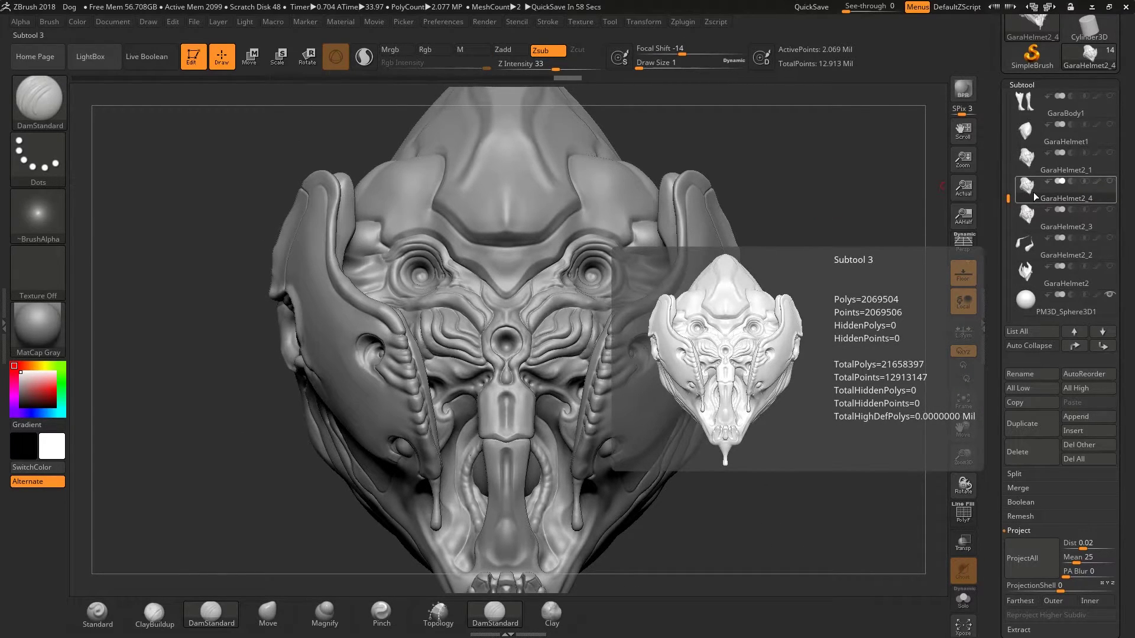
pyautogui.click(1033, 193)
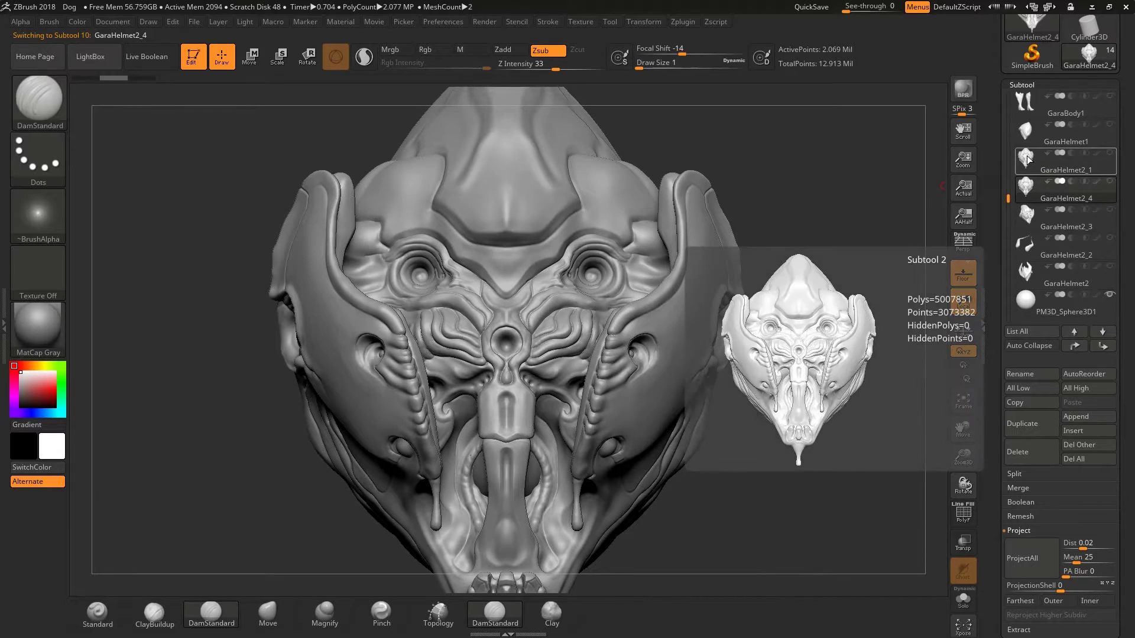
pyautogui.moveTo(763, 194); pyautogui.dragTo(626, 318)
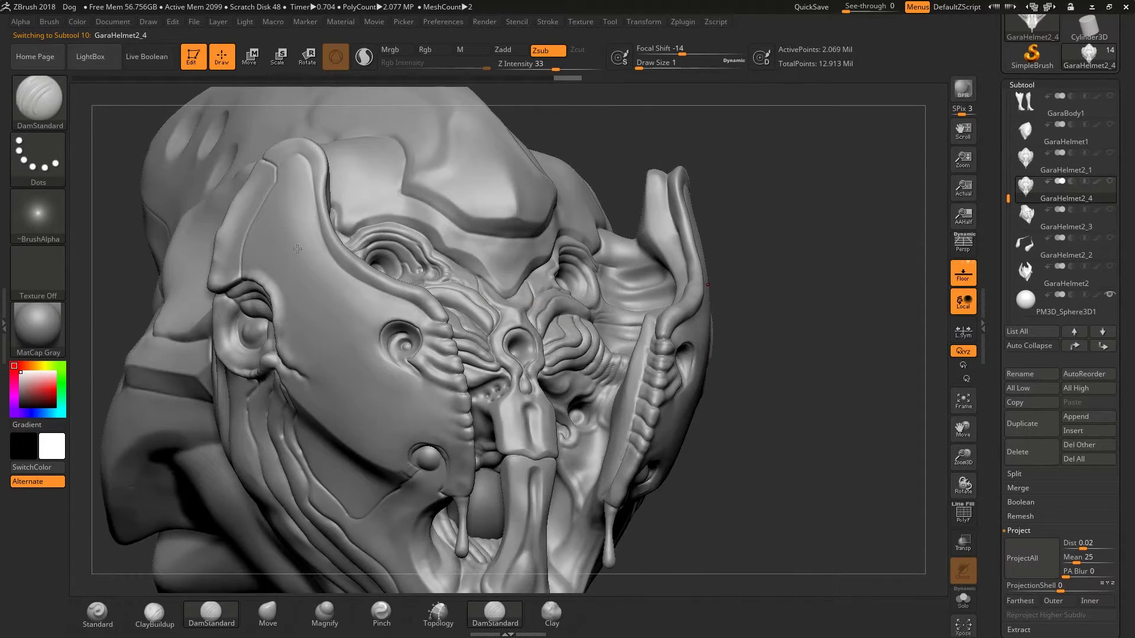
pyautogui.moveTo(757, 324); pyautogui.dragTo(507, 237)
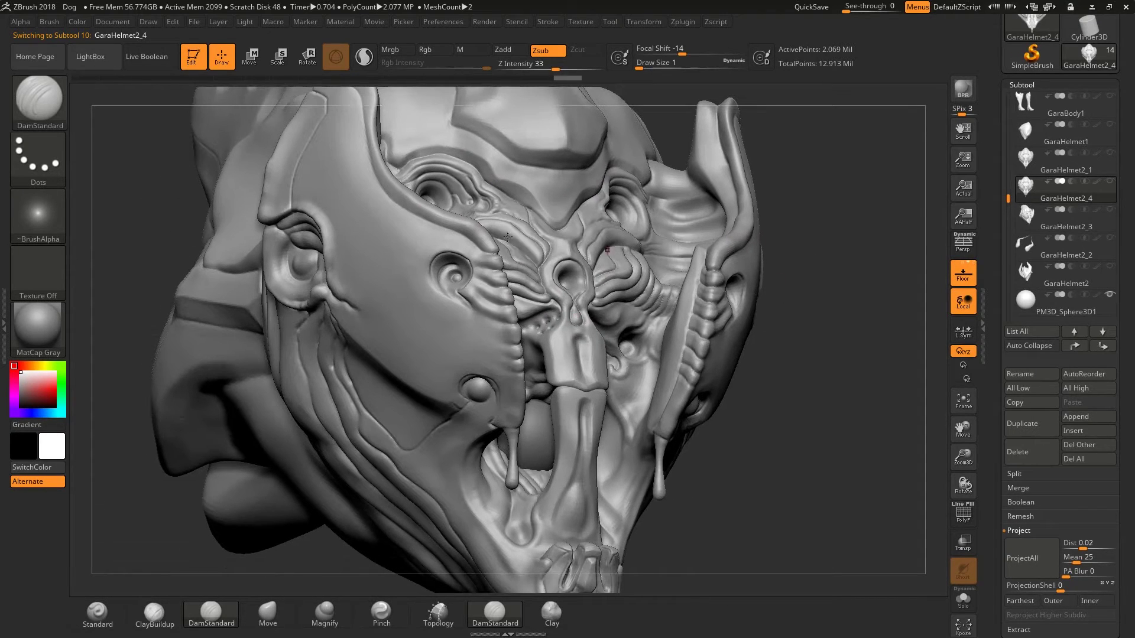
pyautogui.moveTo(850, 251); pyautogui.dragTo(994, 183)
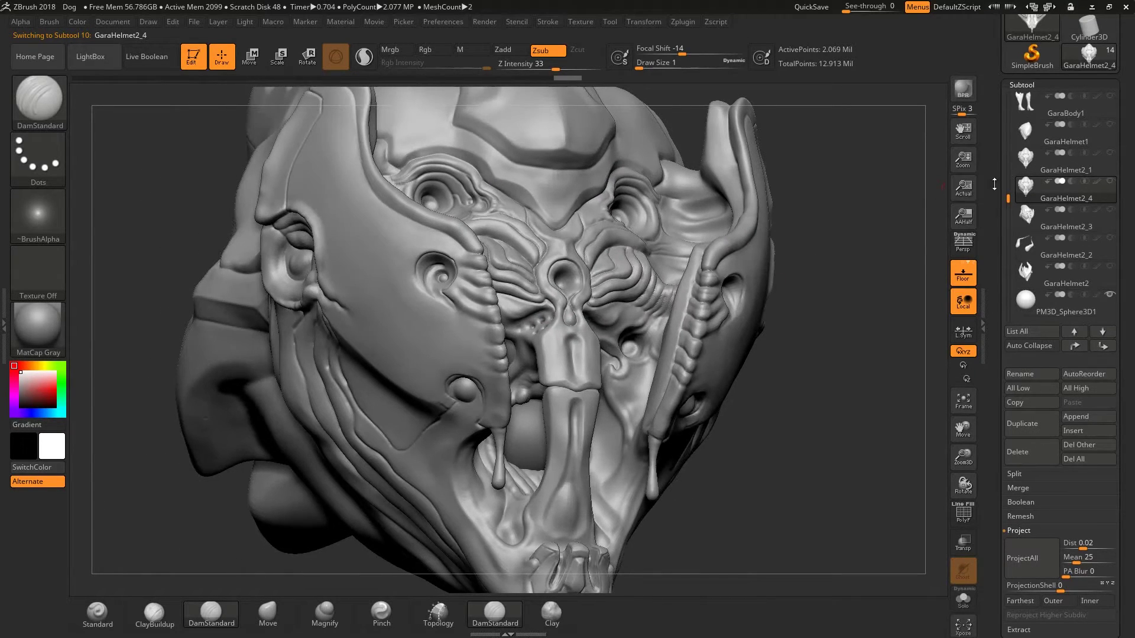
pyautogui.click(1039, 170)
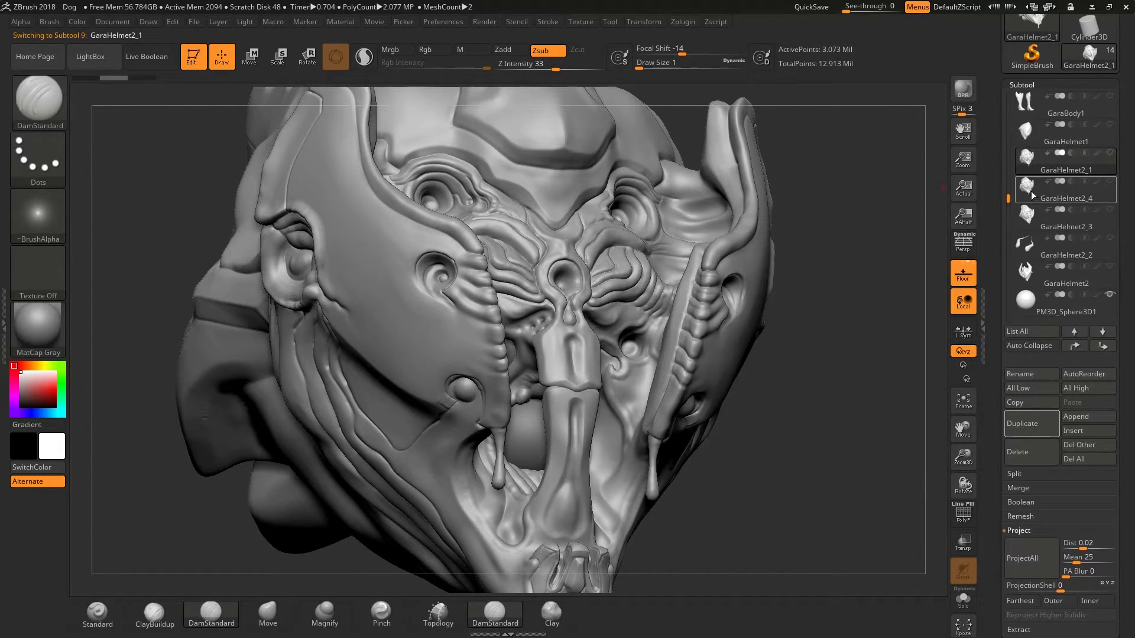
pyautogui.click(1031, 192)
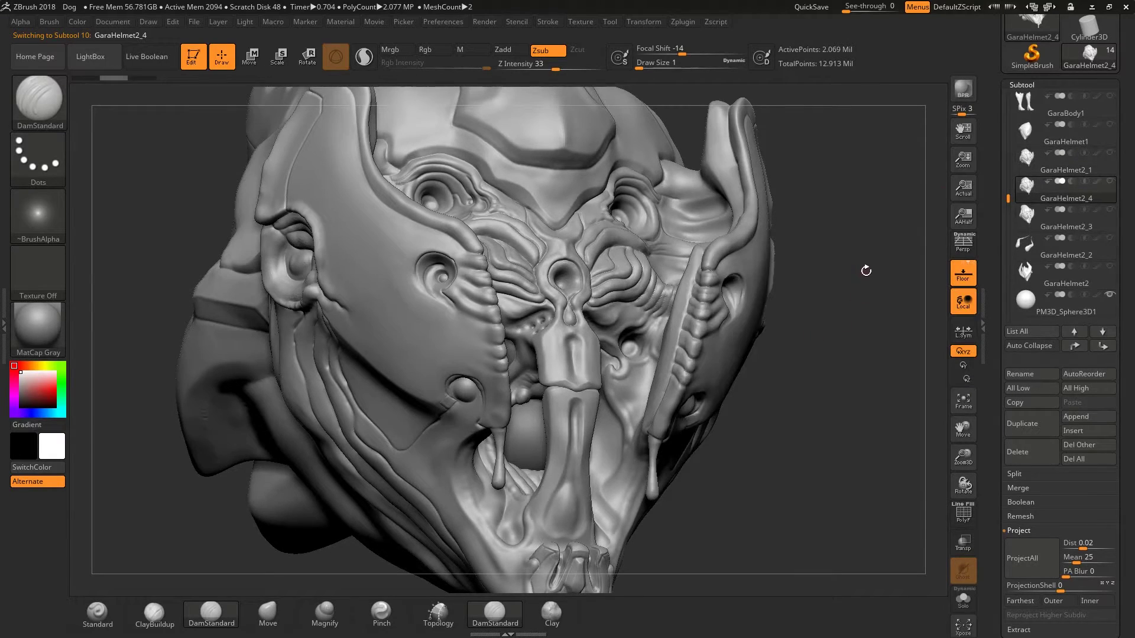
# Inspect the reprojected detail on GaraHelmet2_4 close up between the eyes, from the front and at an angle
pyautogui.moveTo(866, 271)
pyautogui.keyDown('alt'); pyautogui.mouseDown()
pyautogui.moveTo(845, 378)
pyautogui.moveTo(828, 408)
pyautogui.mouseUp(); pyautogui.keyUp('alt')
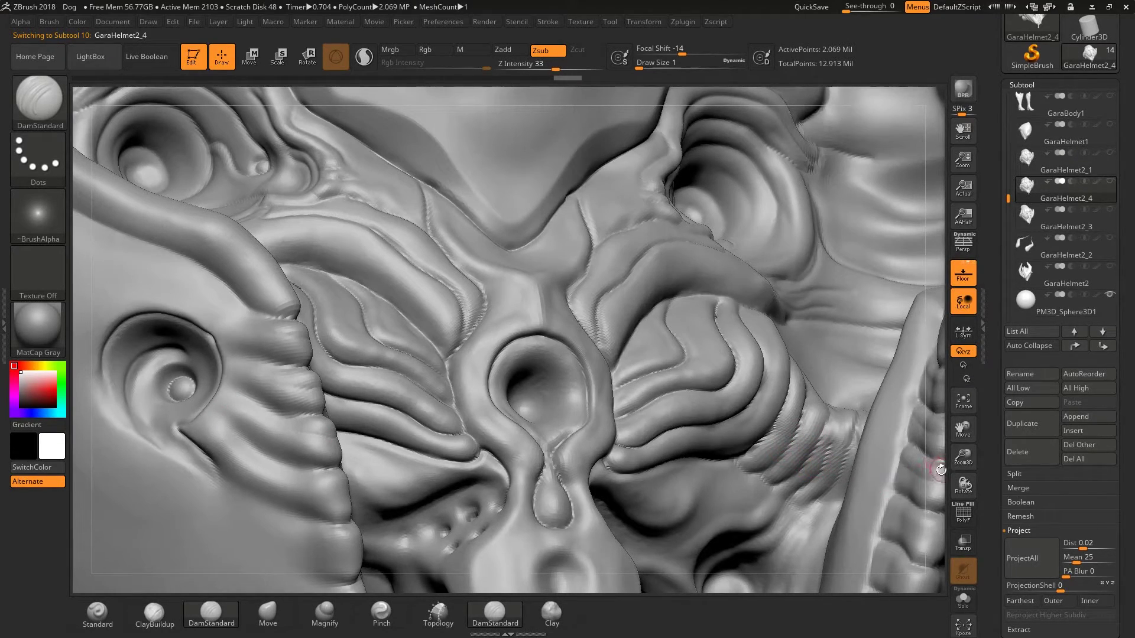
pyautogui.keyDown('alt'); pyautogui.moveTo(939, 470); pyautogui.dragTo(833, 313); pyautogui.keyUp('alt')
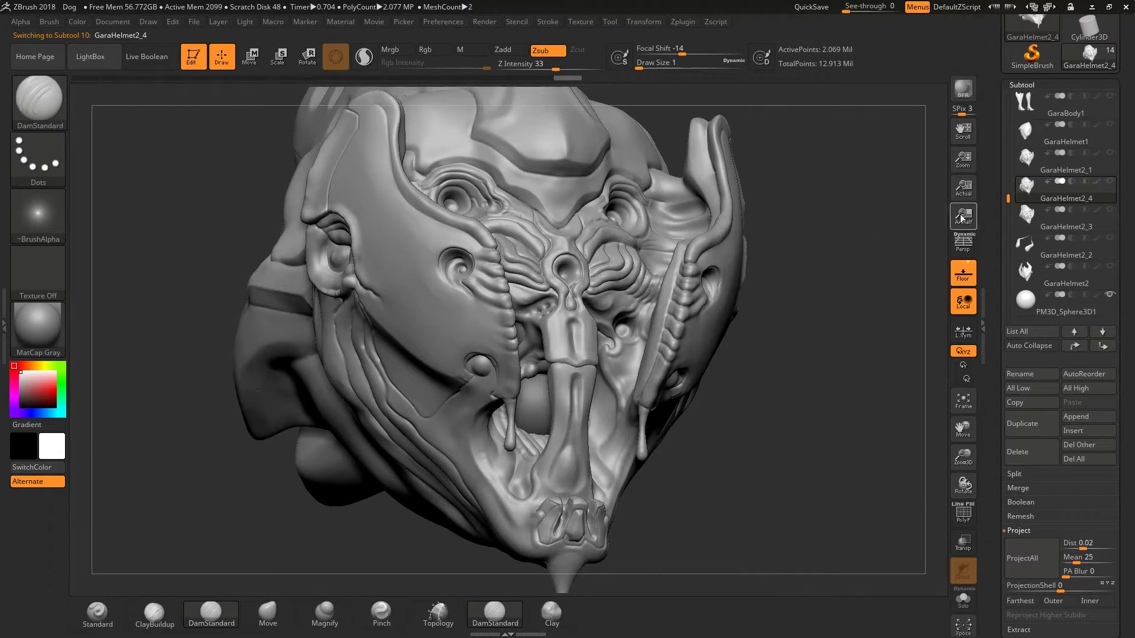
pyautogui.keyDown('shift'); pyautogui.moveTo(851, 230); pyautogui.dragTo(867, 236); pyautogui.keyUp('shift')
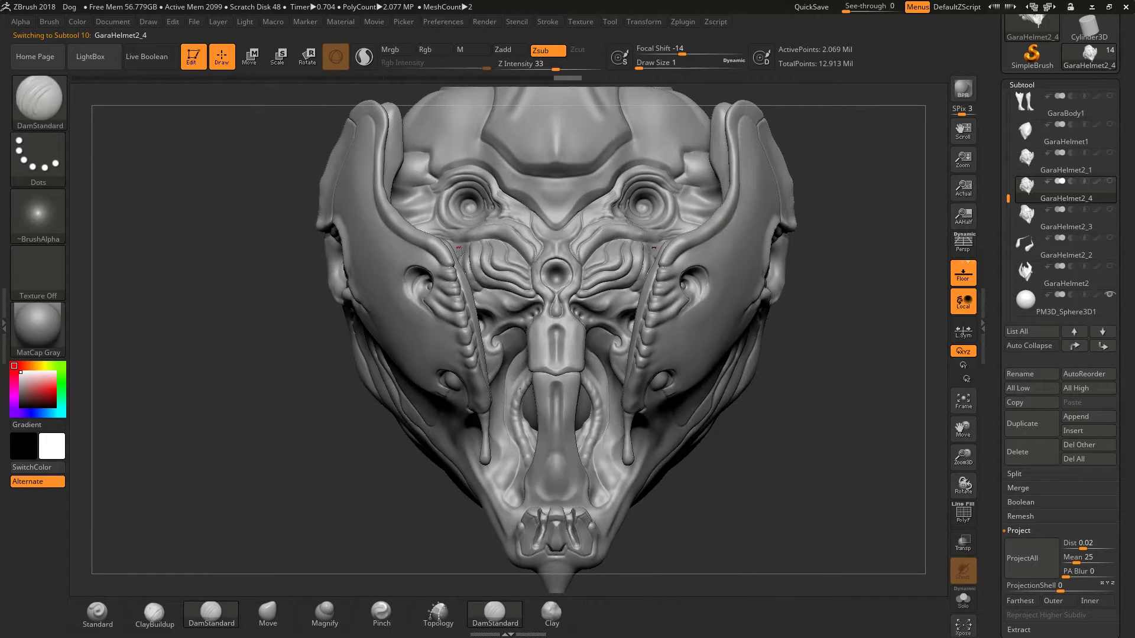
pyautogui.moveTo(797, 357); pyautogui.dragTo(828, 316)
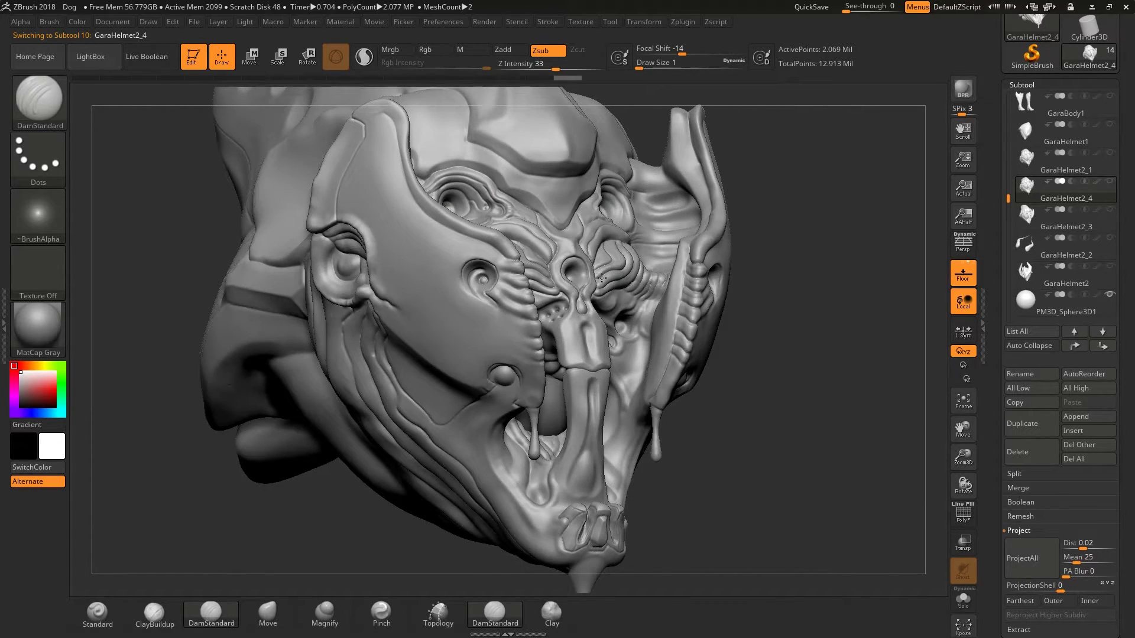
pyautogui.moveTo(749, 237); pyautogui.dragTo(753, 307)
pyautogui.moveTo(782, 260); pyautogui.dragTo(805, 342)
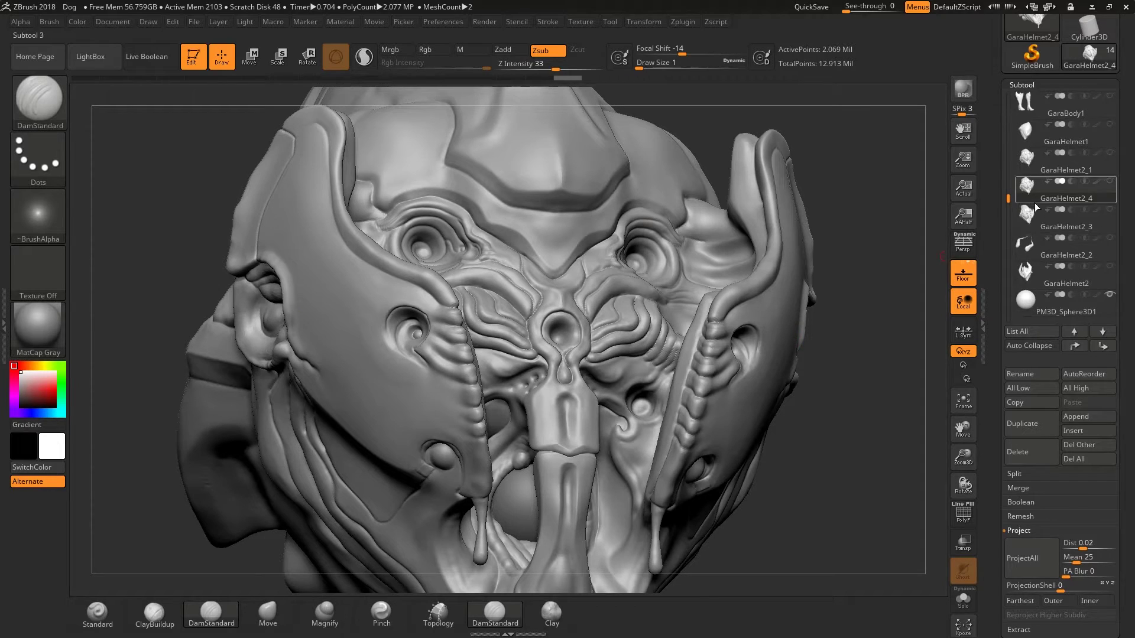
# Delete the original high-density GaraHelmet2_1 subtool
pyautogui.click(1061, 164)
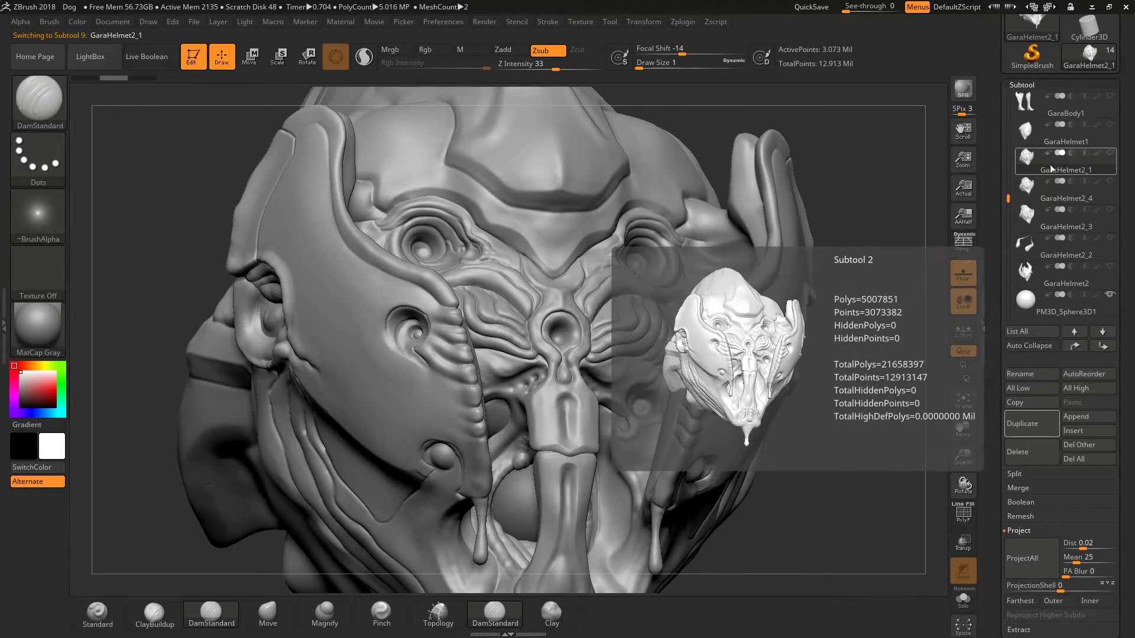
pyautogui.click(1031, 452)
pyautogui.click(923, 479)
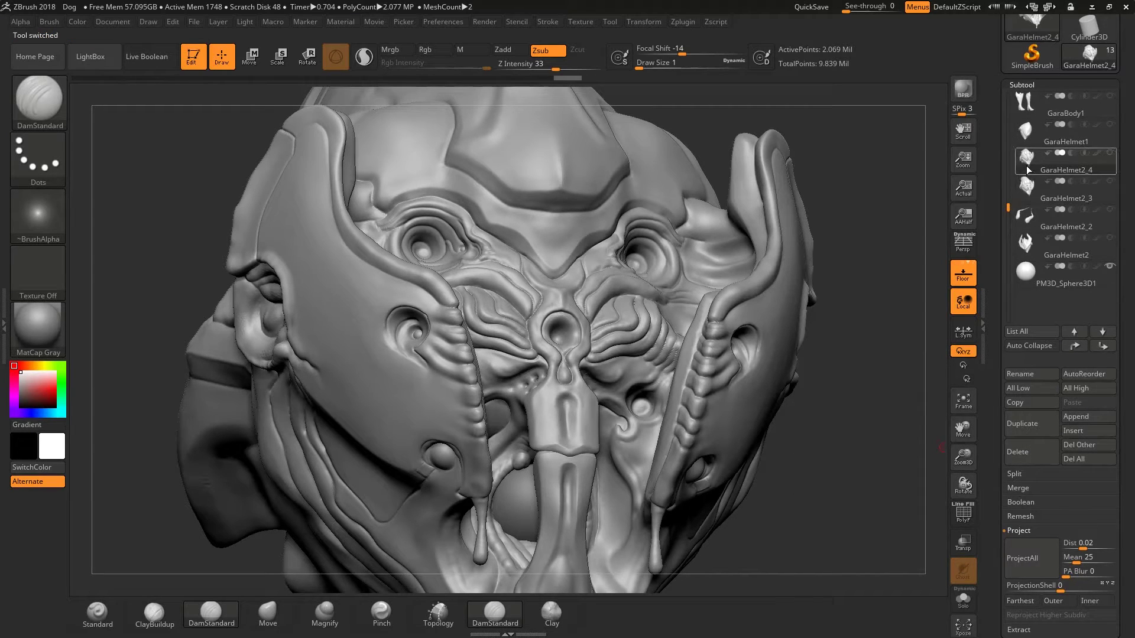
# Test curved DamStandard lines on GaraHelmet2_4's cheek plate, undo them and turn on Sculptris Pro mode
pyautogui.click(359, 64)
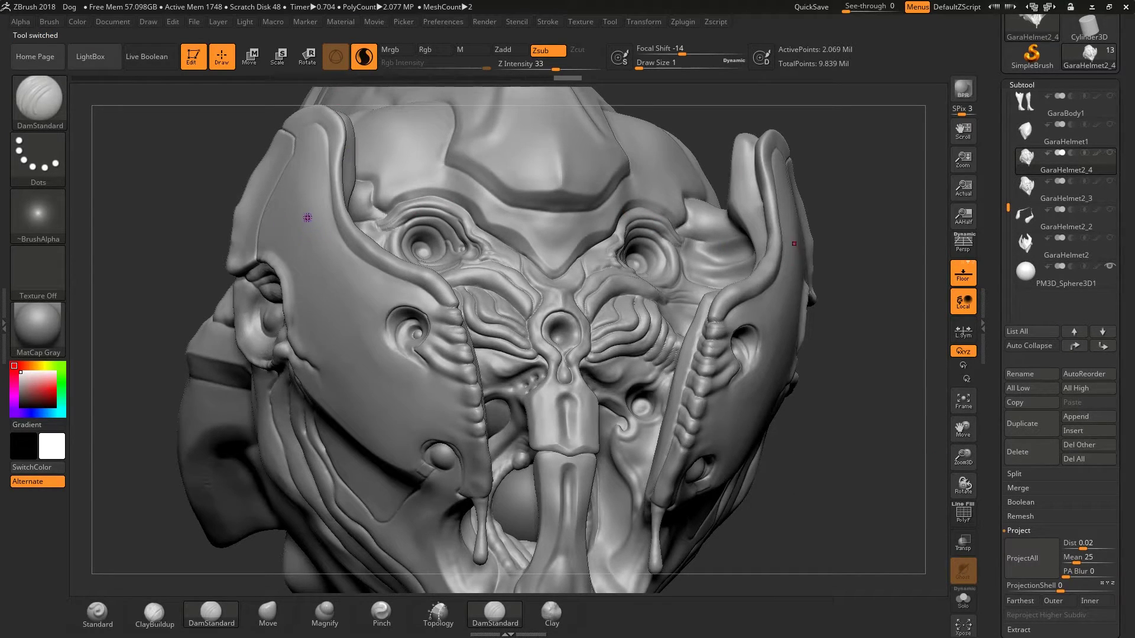
pyautogui.moveTo(342, 390); pyautogui.dragTo(338, 367)
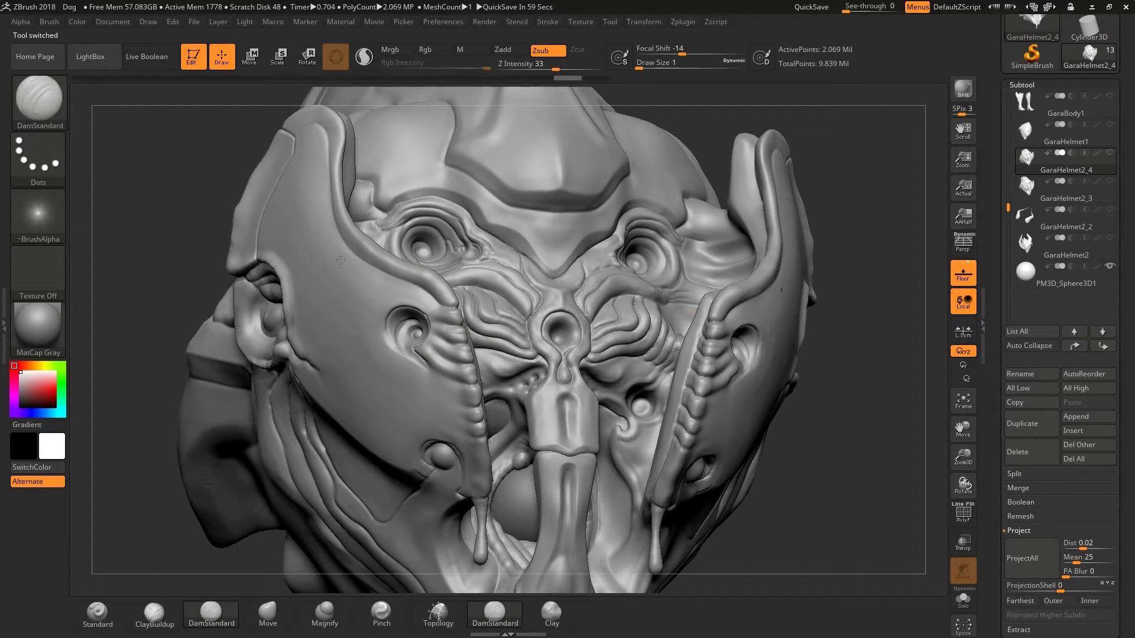
pyautogui.moveTo(861, 245); pyautogui.dragTo(475, 270)
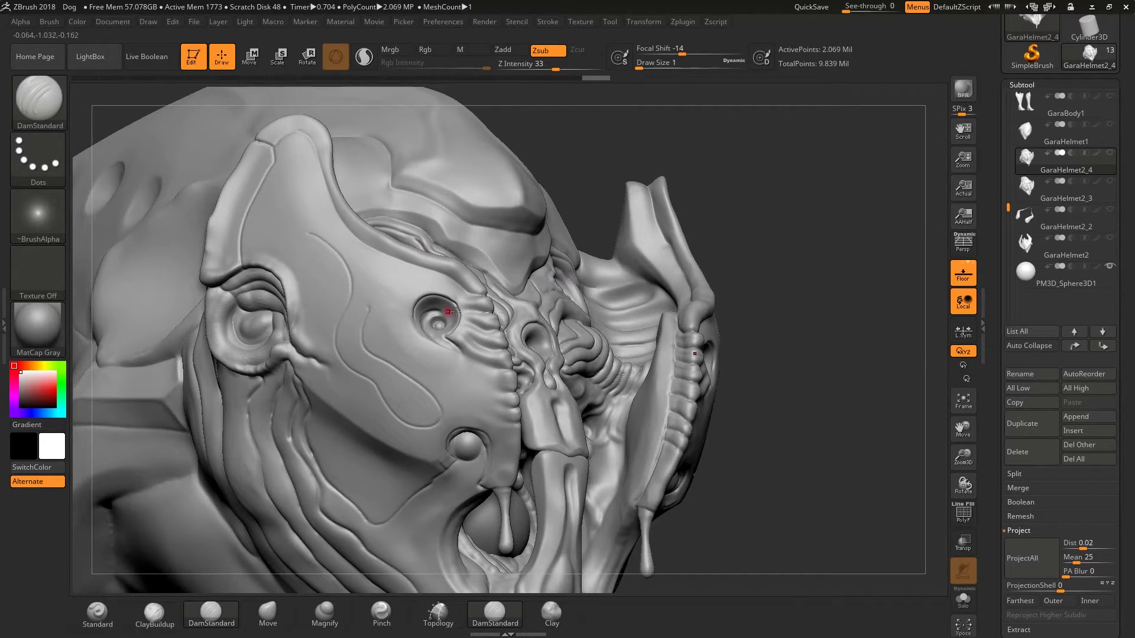
pyautogui.click(363, 56)
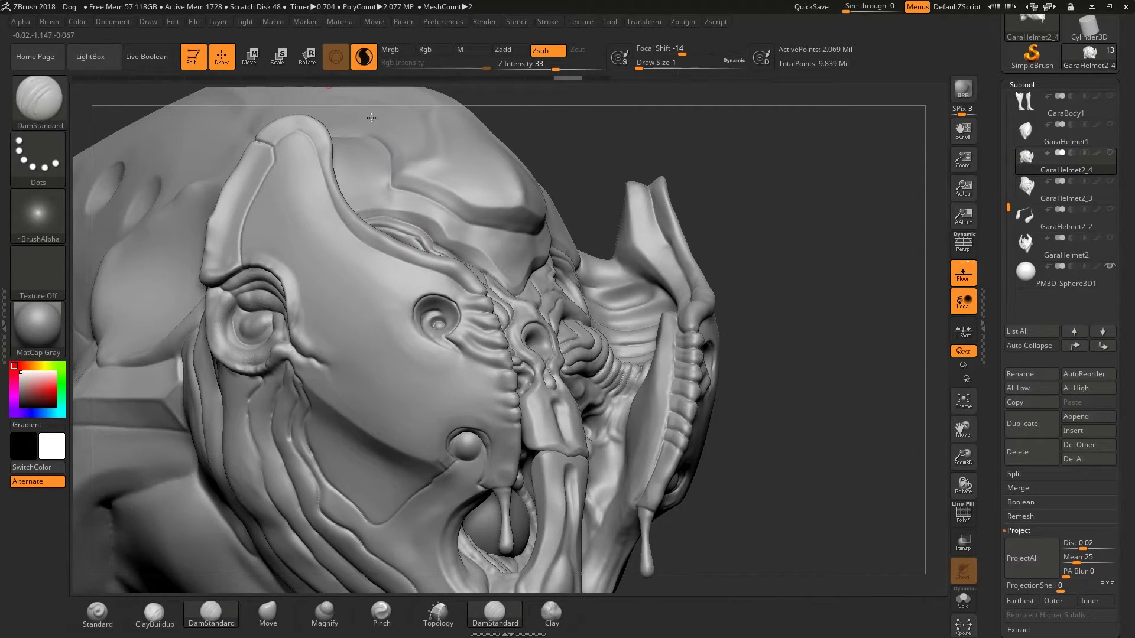
# Open the Geometry settings of GaraHelmet2_4 and turn Sculptris Pro mode back on
pyautogui.moveTo(341, 254); pyautogui.dragTo(378, 367)
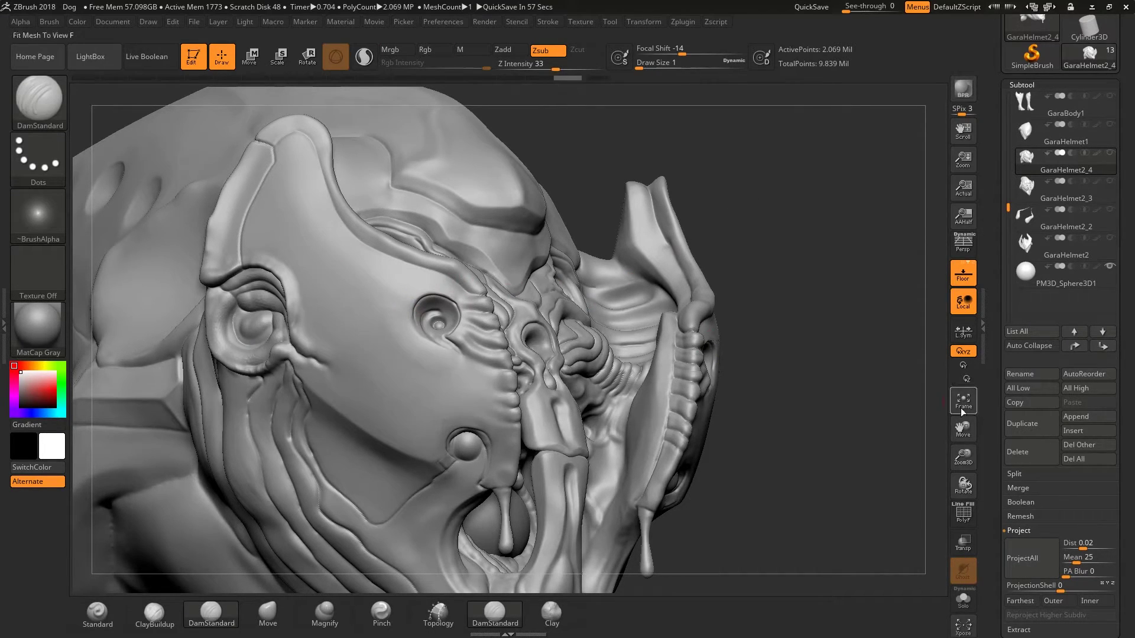
pyautogui.moveTo(995, 387); pyautogui.dragTo(1000, 292)
pyautogui.click(1026, 395)
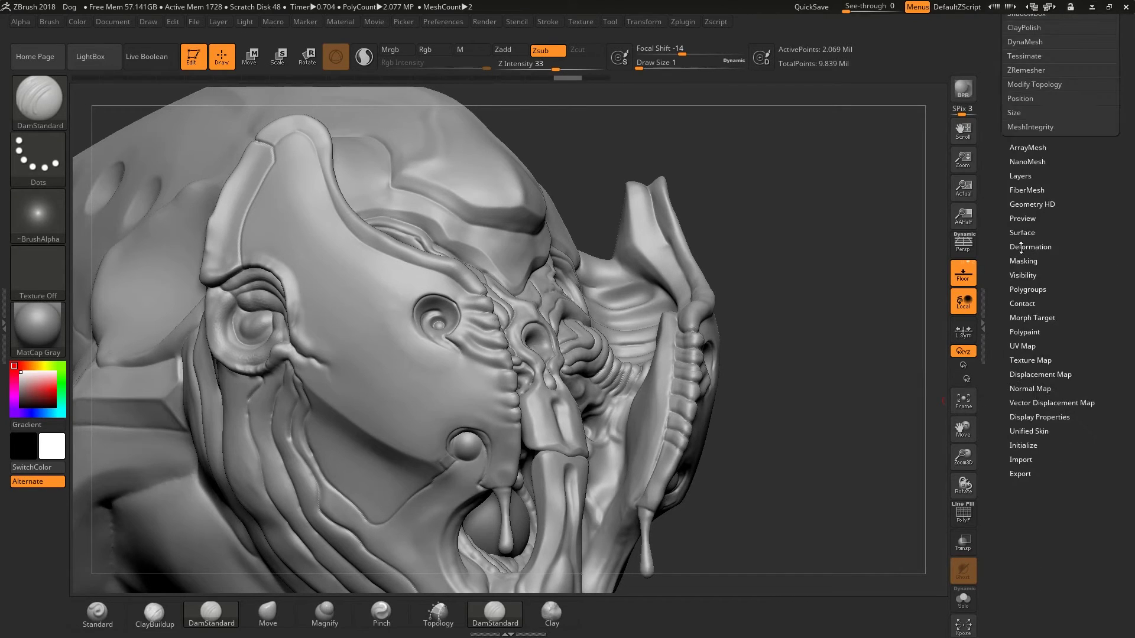
pyautogui.hotkey('ctrl', 'shift', 'z')
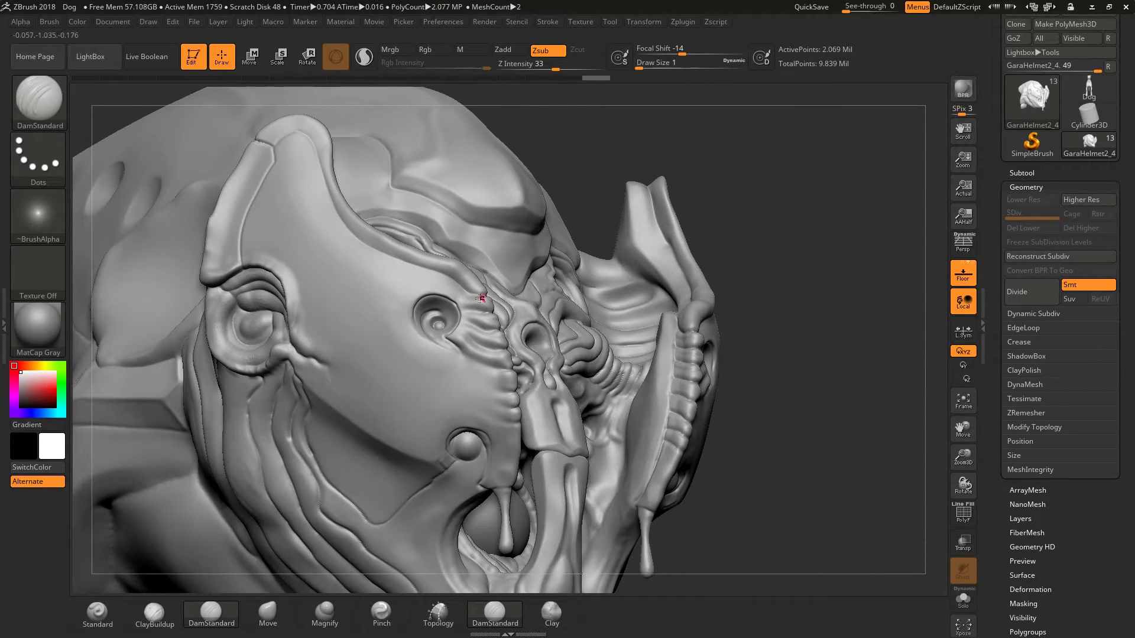
pyautogui.keyDown('shift'); pyautogui.moveTo(773, 175); pyautogui.dragTo(768, 175); pyautogui.keyUp('shift')
pyautogui.moveTo(212, 221); pyautogui.dragTo(335, 98)
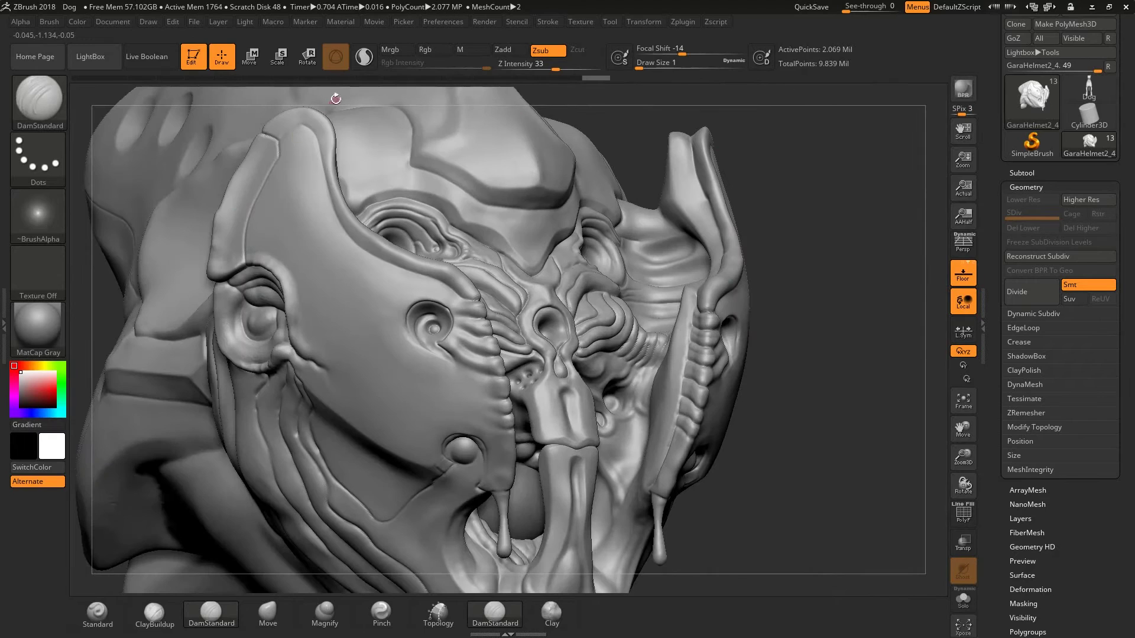
pyautogui.click(363, 59)
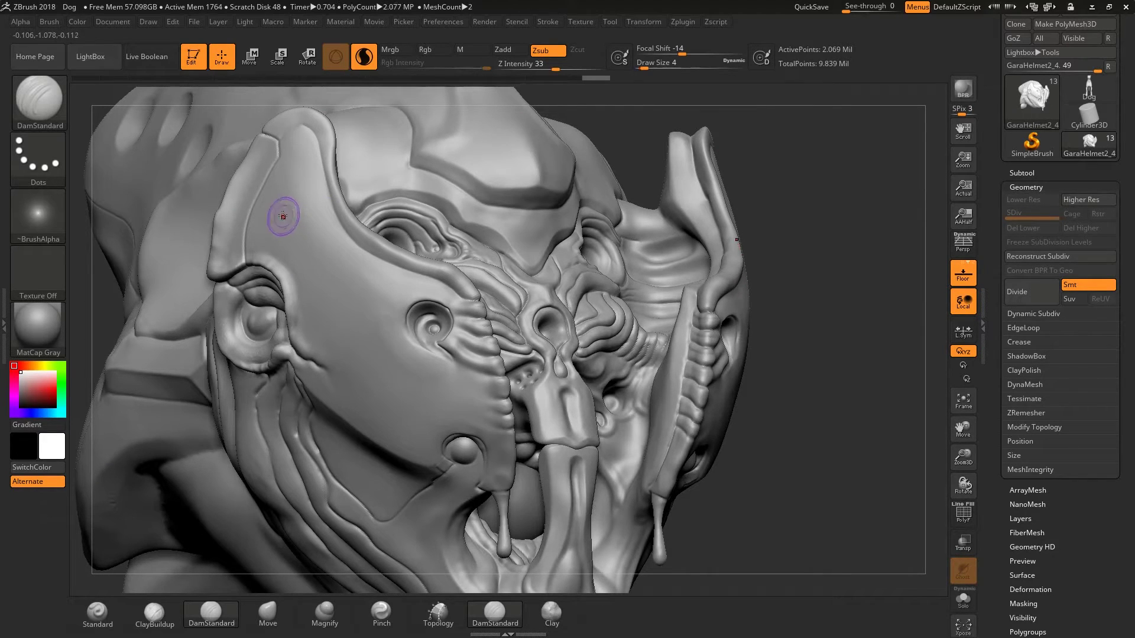
# Test wavy DamStandard lines on the cheek plate at a smaller brush size and undo them
pyautogui.moveTo(285, 218)
pyautogui.mouseDown()
pyautogui.moveTo(310, 282)
pyautogui.moveTo(368, 364)
pyautogui.moveTo(430, 421)
pyautogui.mouseUp()
pyautogui.hotkey('ctrl', 'z')
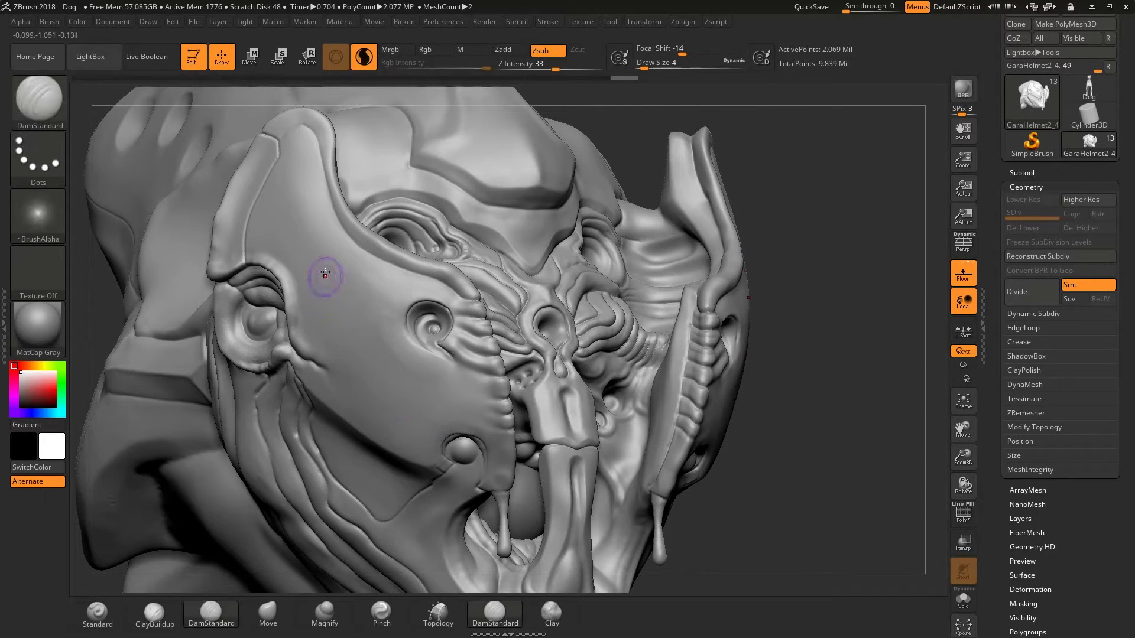
pyautogui.press('[')
pyautogui.moveTo(286, 203); pyautogui.dragTo(402, 360)
pyautogui.keyDown('alt'); pyautogui.moveTo(792, 227); pyautogui.dragTo(748, 356); pyautogui.keyUp('alt')
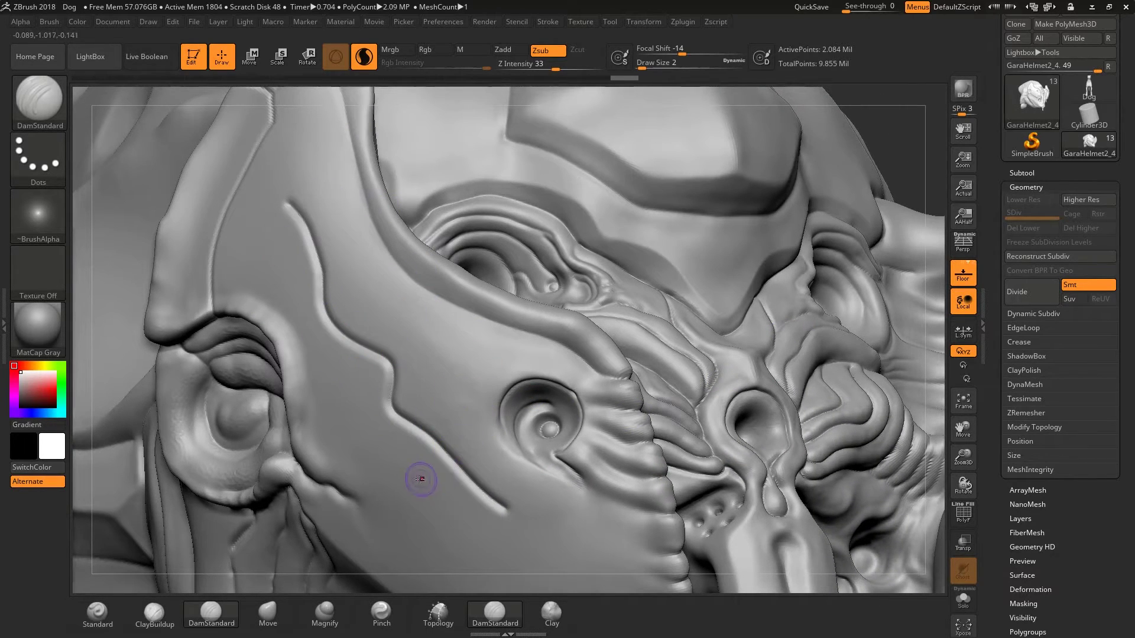
pyautogui.moveTo(371, 288)
pyautogui.mouseDown()
pyautogui.moveTo(413, 340)
pyautogui.moveTo(523, 551)
pyautogui.mouseUp()
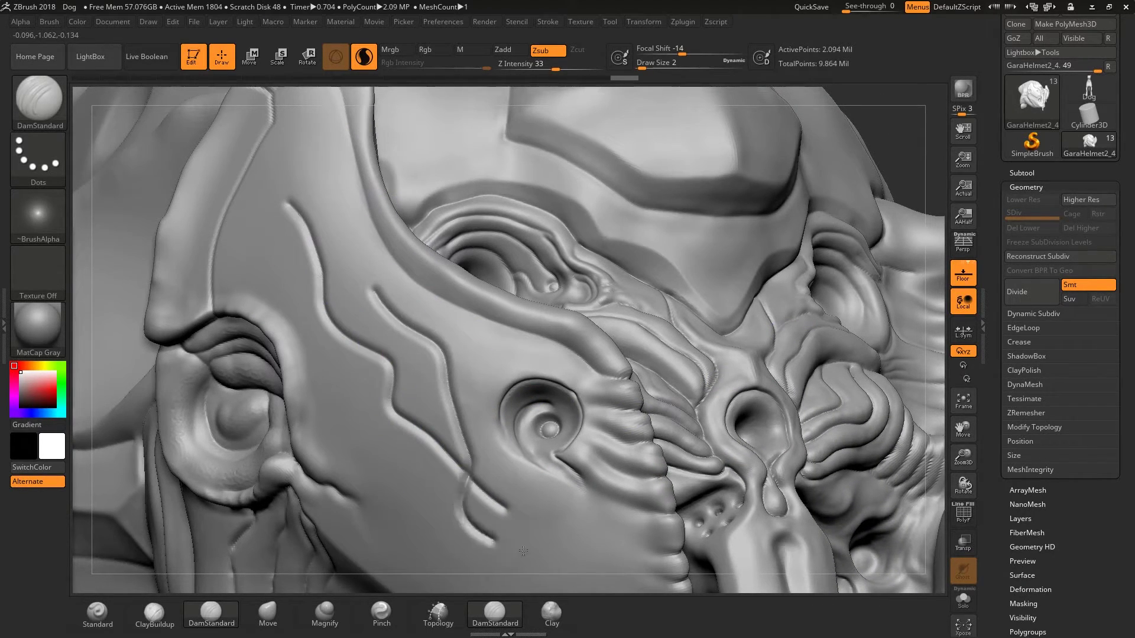
pyautogui.hotkey('ctrl', 'z')
pyautogui.hotkey('ctrl', 'z')
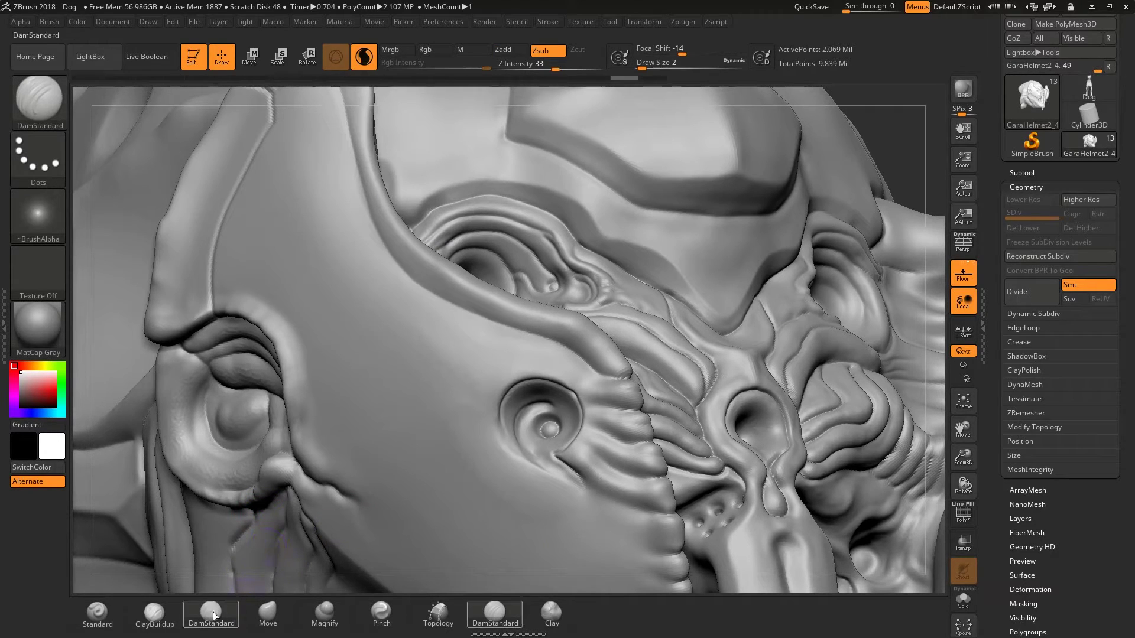
# Select the SnakeHook brush and pull a long, upward-curving horn out of the upper part of the side plates
pyautogui.press('b')
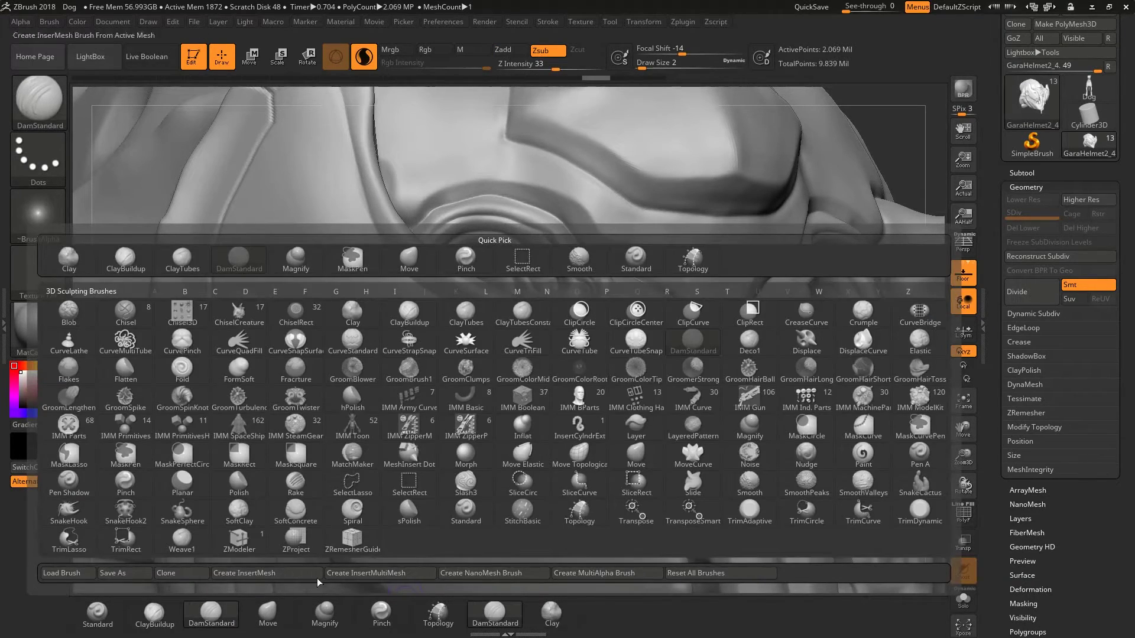
pyautogui.press('b')
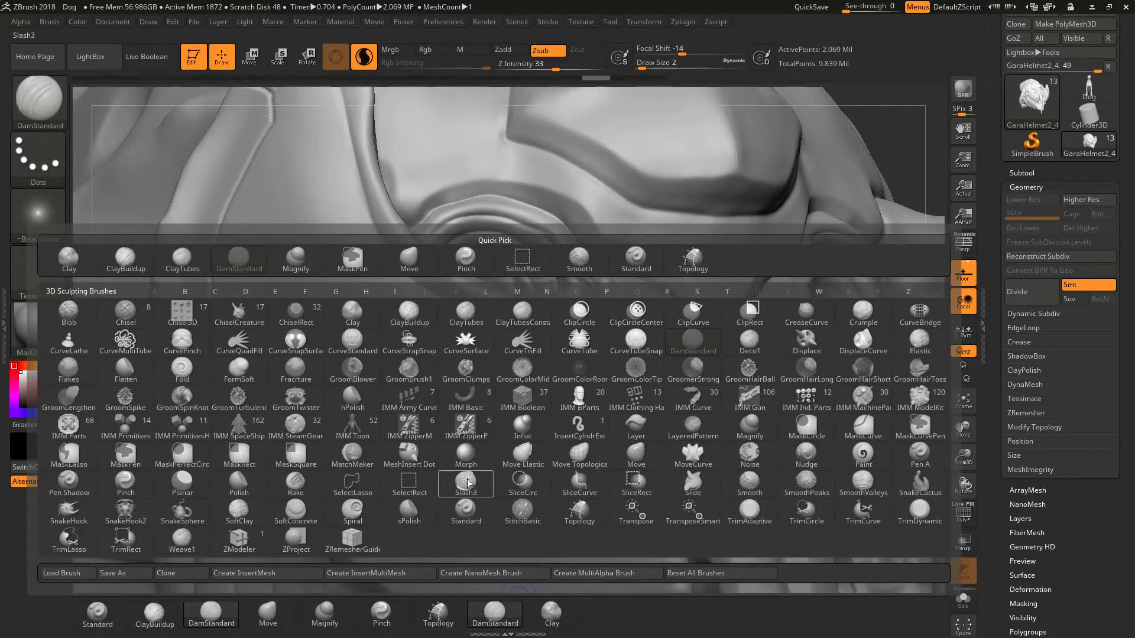
pyautogui.click(82, 503)
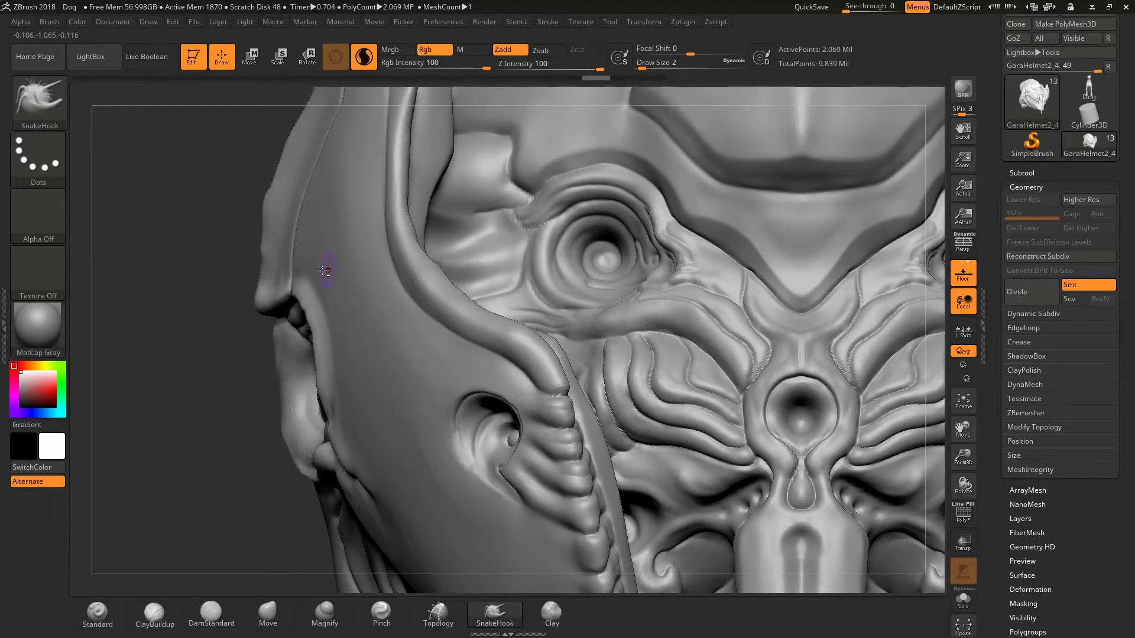
pyautogui.moveTo(224, 235)
pyautogui.keyDown('alt'); pyautogui.mouseDown()
pyautogui.moveTo(223, 246)
pyautogui.moveTo(241, 251)
pyautogui.mouseUp(); pyautogui.keyUp('alt')
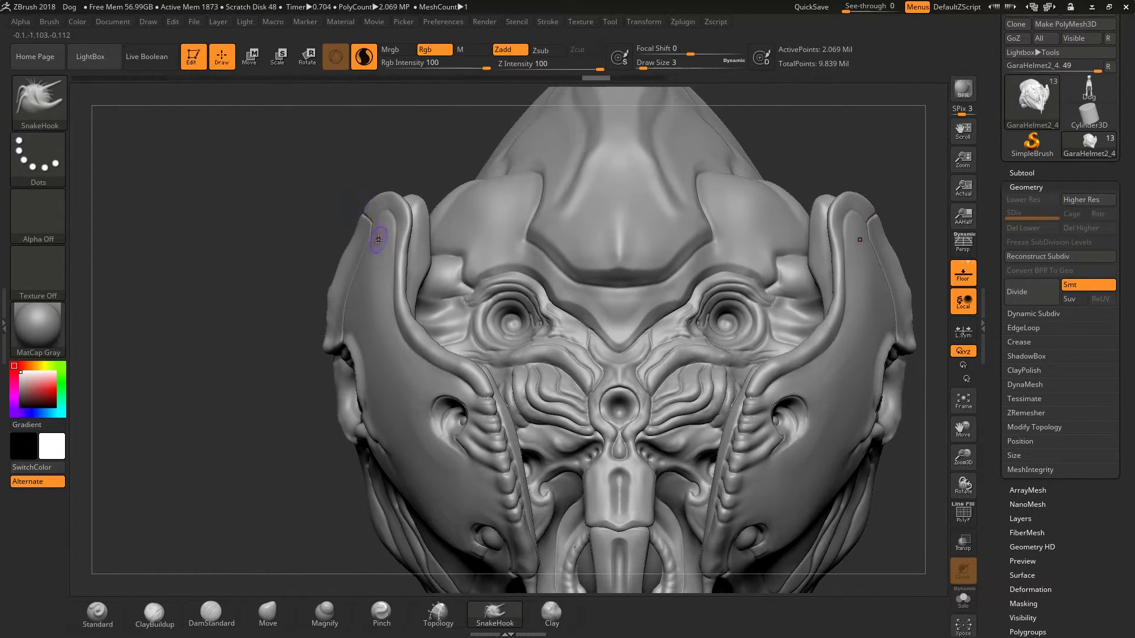
pyautogui.press(']')
pyautogui.press(']')
pyautogui.press('[')
pyautogui.moveTo(354, 273)
pyautogui.mouseDown()
pyautogui.moveTo(230, 213)
pyautogui.moveTo(325, 123)
pyautogui.mouseUp()
# Smooth the thin, broken-up tip of the new curved horn
pyautogui.moveTo(192, 187)
pyautogui.mouseDown()
pyautogui.moveTo(161, 139)
pyautogui.moveTo(215, 175)
pyautogui.moveTo(333, 411)
pyautogui.moveTo(223, 271)
pyautogui.moveTo(220, 231)
pyautogui.mouseUp()
pyautogui.keyDown('alt'); pyautogui.moveTo(260, 125); pyautogui.dragTo(388, 311); pyautogui.keyUp('alt')
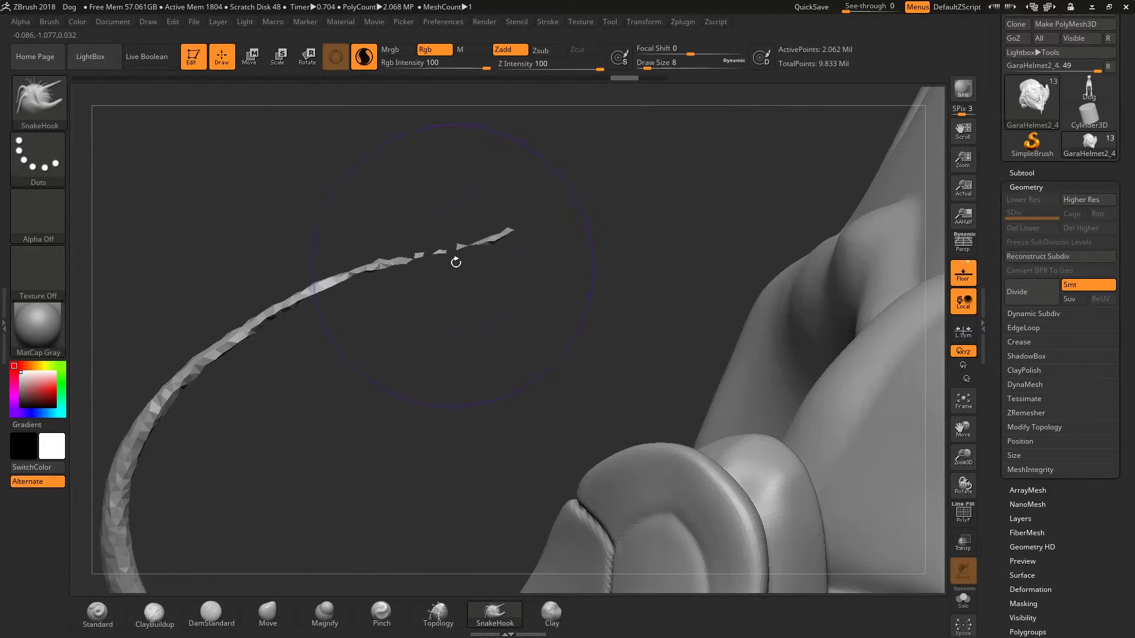
pyautogui.keyDown('shift'); pyautogui.moveTo(493, 236); pyautogui.dragTo(434, 268); pyautogui.keyUp('shift')
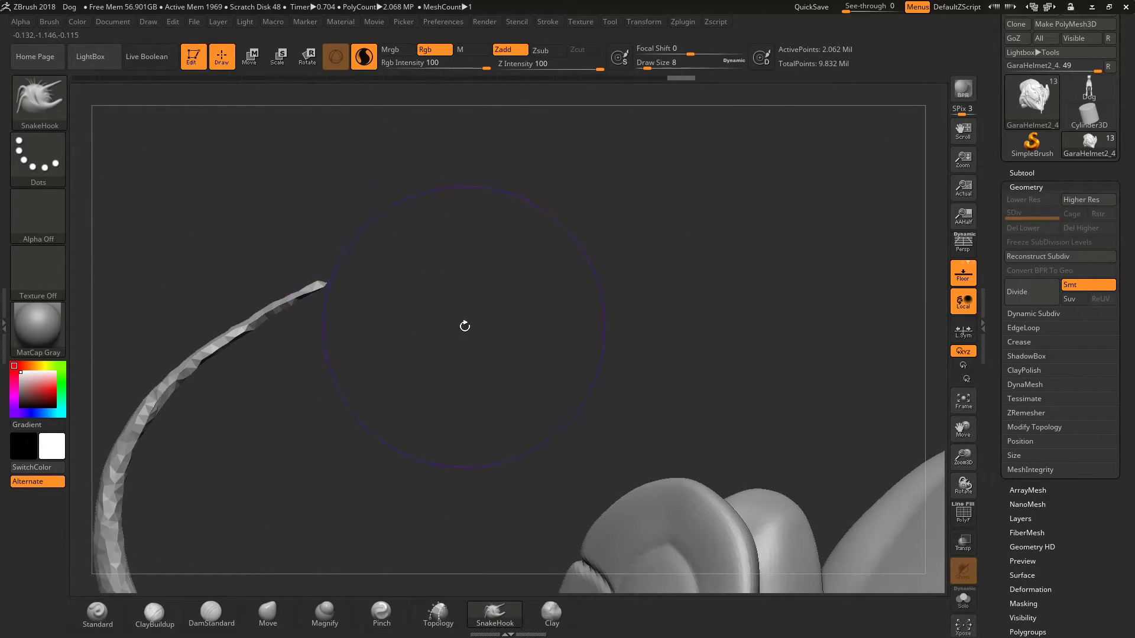
pyautogui.moveTo(464, 326); pyautogui.dragTo(189, 165)
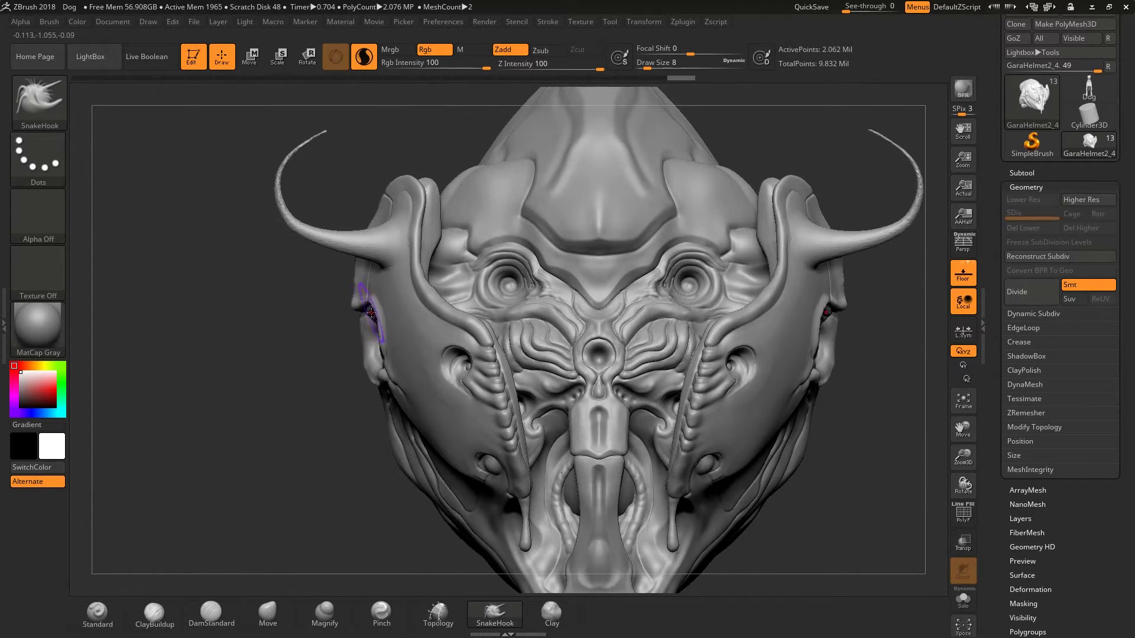
# Pull two more curved horns out of the side plates below the first with SnakeHook and check the head
pyautogui.moveTo(399, 346)
pyautogui.mouseDown()
pyautogui.moveTo(254, 295)
pyautogui.moveTo(253, 255)
pyautogui.mouseUp()
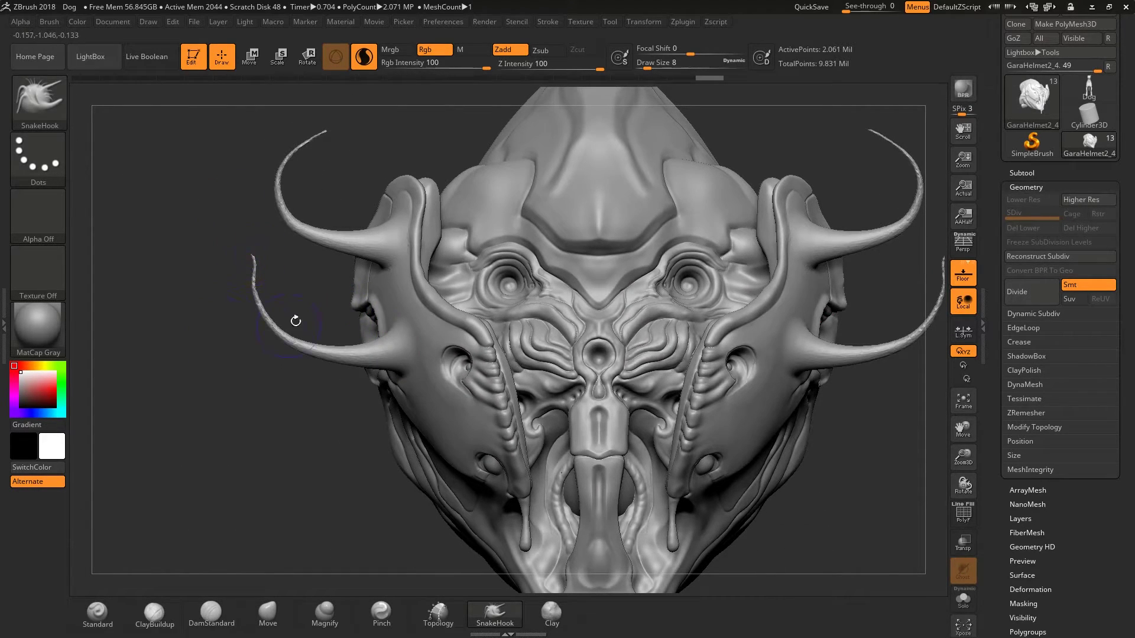
pyautogui.moveTo(433, 434)
pyautogui.mouseDown()
pyautogui.moveTo(313, 421)
pyautogui.moveTo(293, 395)
pyautogui.mouseUp()
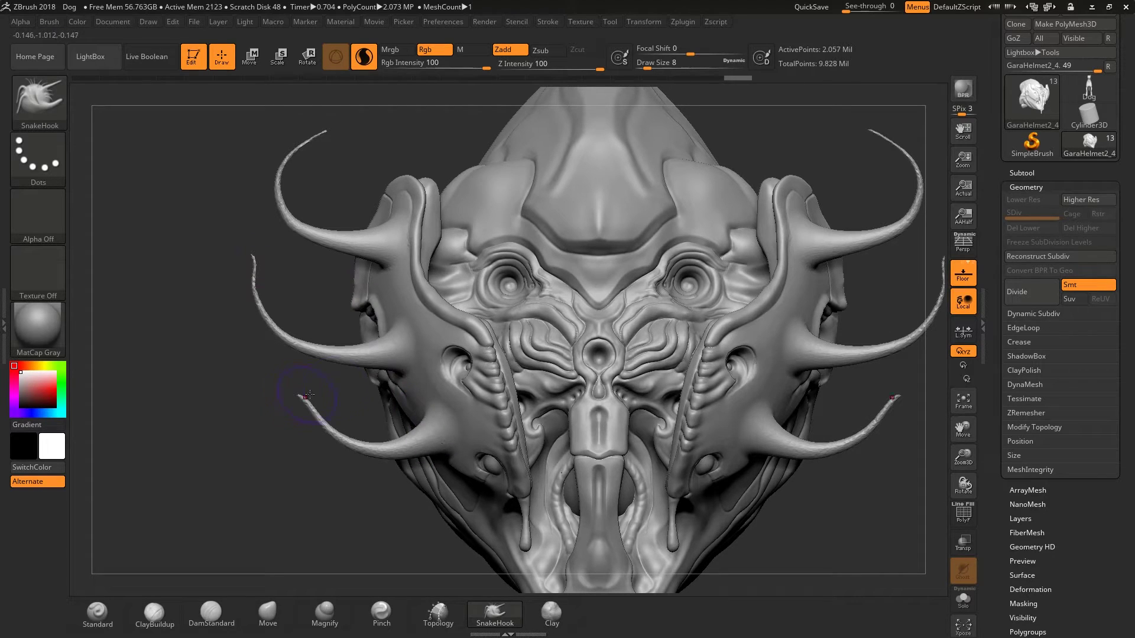
pyautogui.moveTo(204, 394)
pyautogui.keyDown('alt'); pyautogui.mouseDown()
pyautogui.moveTo(186, 350)
pyautogui.moveTo(308, 378)
pyautogui.moveTo(200, 420)
pyautogui.moveTo(331, 408)
pyautogui.moveTo(467, 378)
pyautogui.moveTo(814, 257)
pyautogui.moveTo(820, 333)
pyautogui.mouseUp(); pyautogui.keyUp('alt')
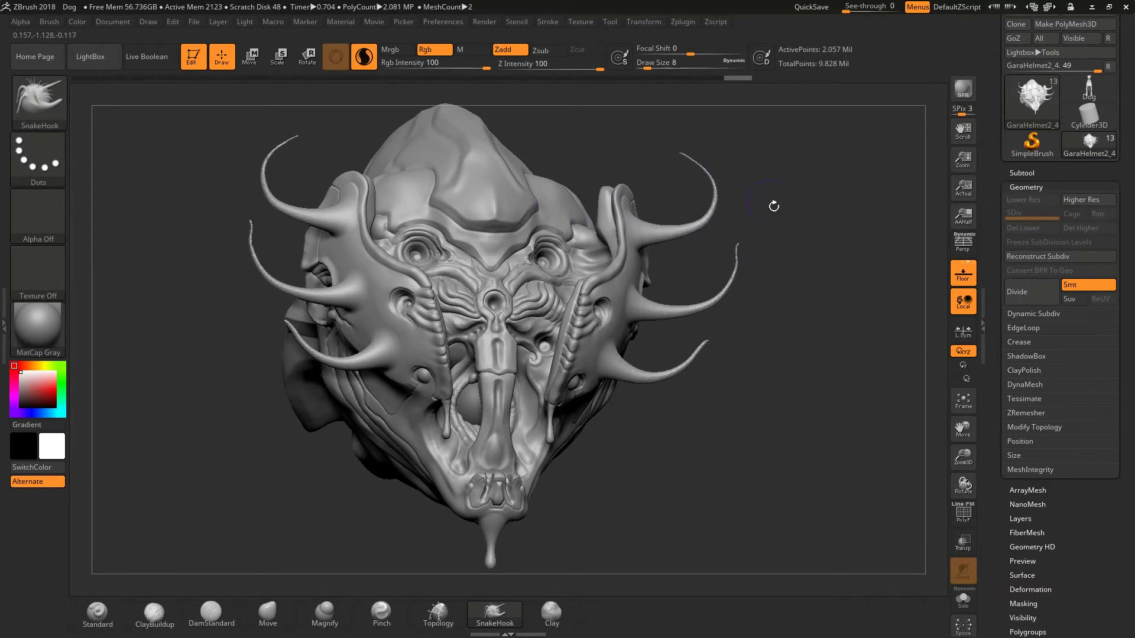
pyautogui.keyDown('shift'); pyautogui.moveTo(774, 205); pyautogui.dragTo(712, 332); pyautogui.keyUp('shift')
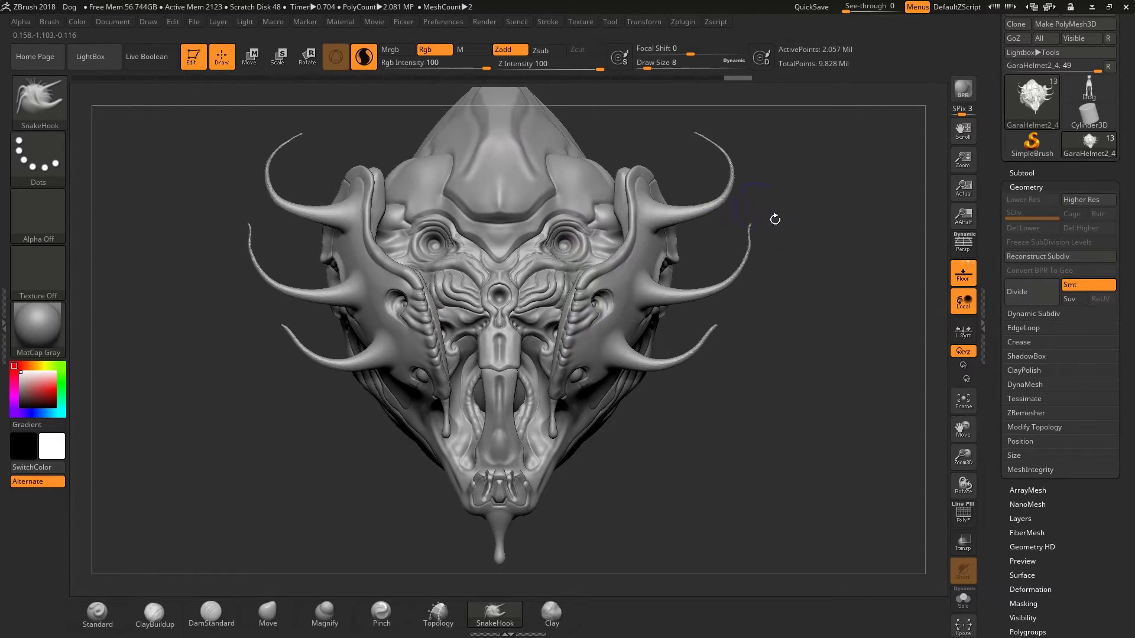
pyautogui.moveTo(801, 284); pyautogui.dragTo(783, 286)
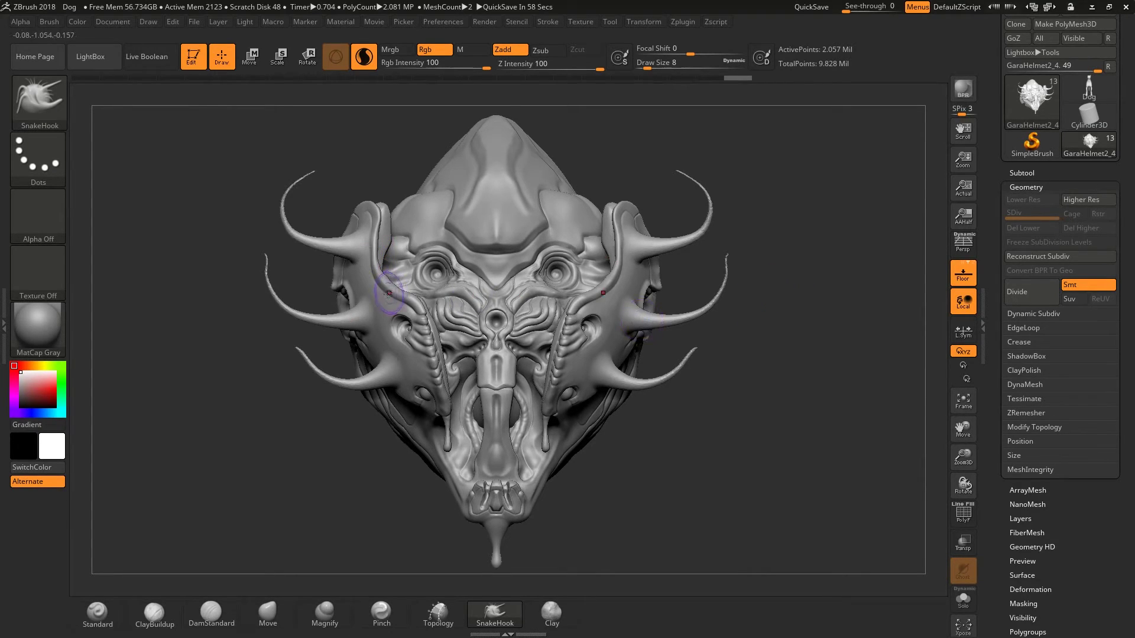
# Pull a pair of long, nearly straight horns out of the upper skull with SnakeHook and smooth their surfaces and bases
pyautogui.press(']')
pyautogui.press(']')
pyautogui.press(']')
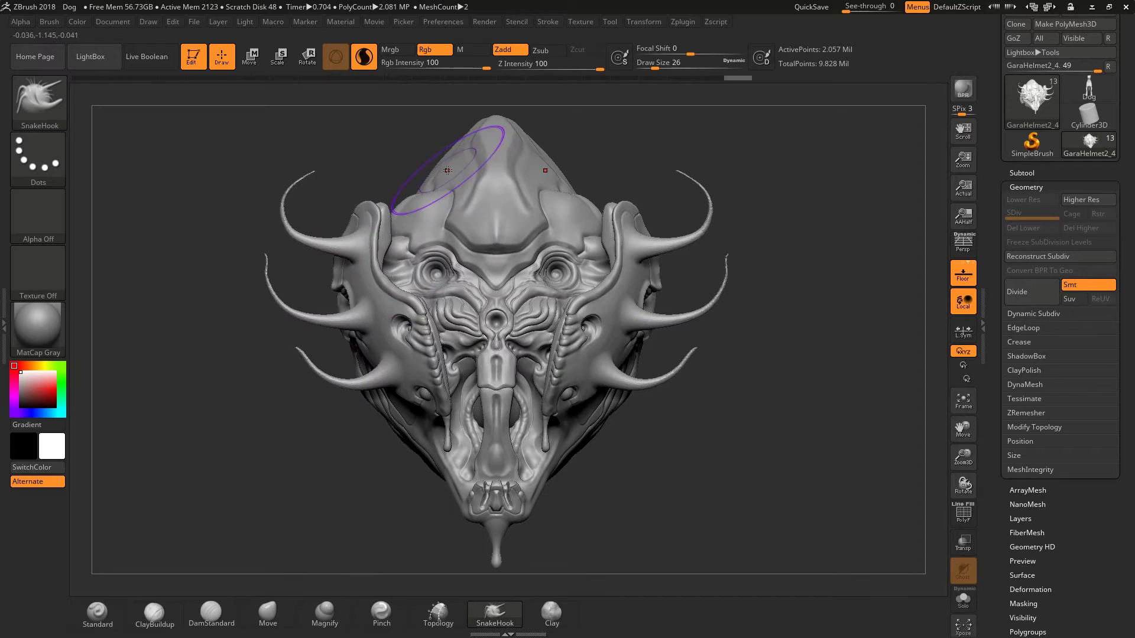
pyautogui.moveTo(719, 172); pyautogui.dragTo(742, 310)
pyautogui.press('[')
pyautogui.press('[')
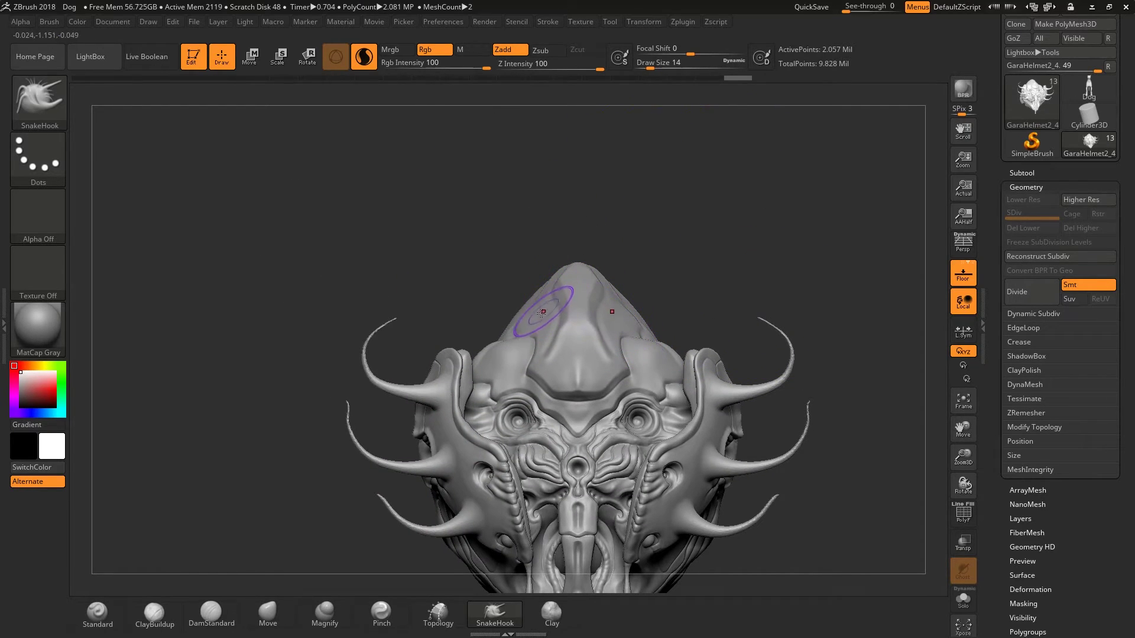
pyautogui.moveTo(520, 301)
pyautogui.mouseDown()
pyautogui.moveTo(352, 236)
pyautogui.moveTo(243, 165)
pyautogui.mouseUp()
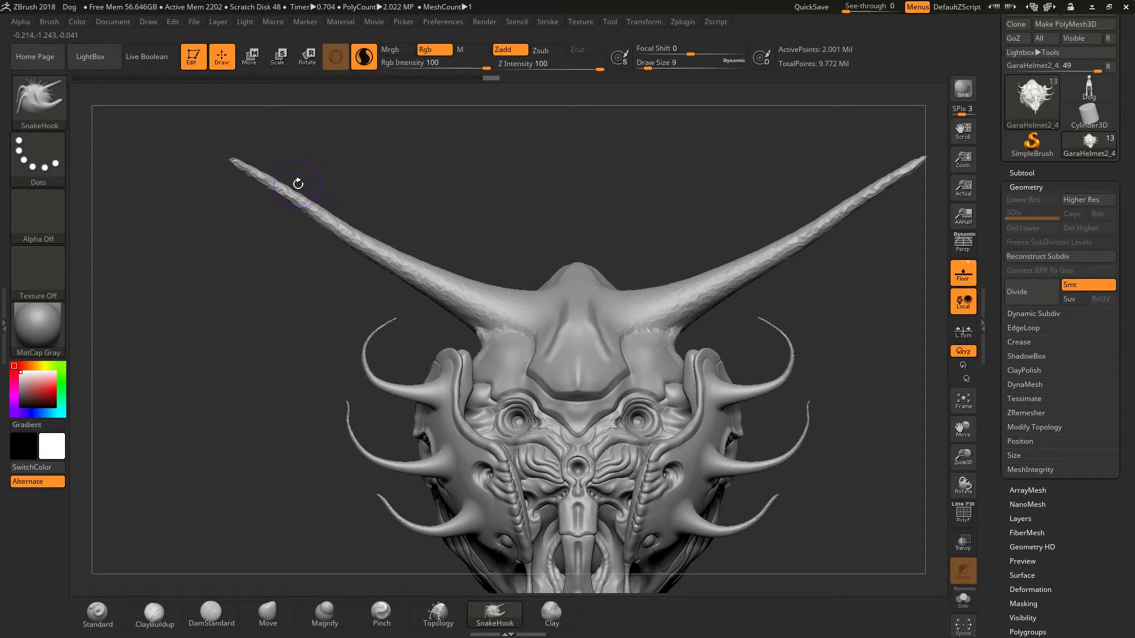
pyautogui.keyDown('shift'); pyautogui.moveTo(254, 174); pyautogui.dragTo(295, 197); pyautogui.keyUp('shift')
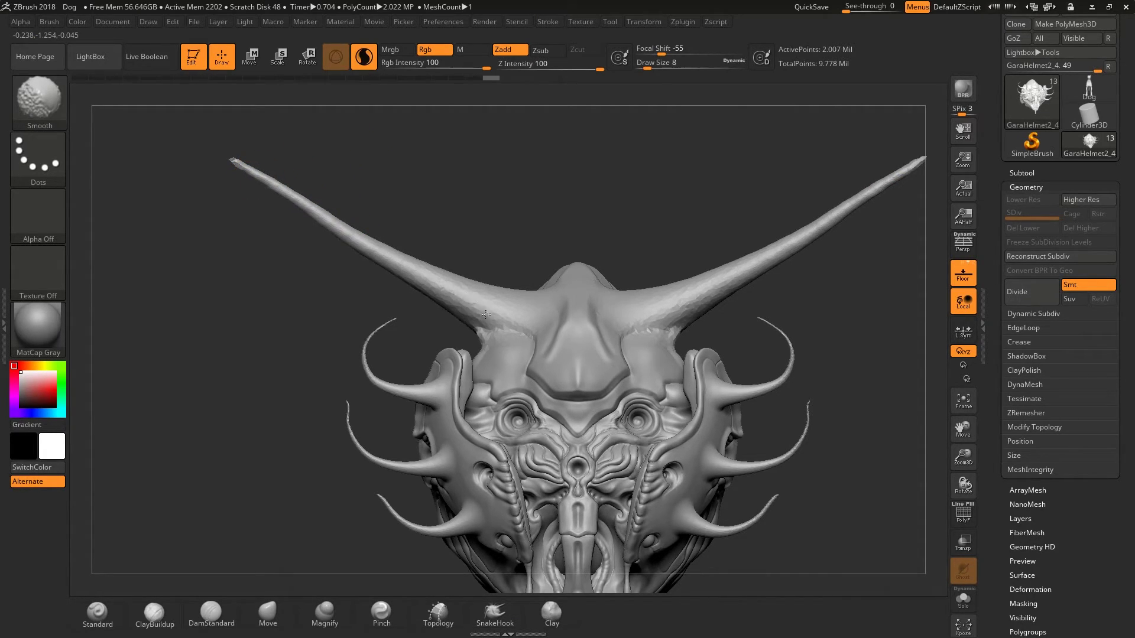
pyautogui.keyDown('shift'); pyautogui.moveTo(544, 331); pyautogui.dragTo(527, 315); pyautogui.keyUp('shift')
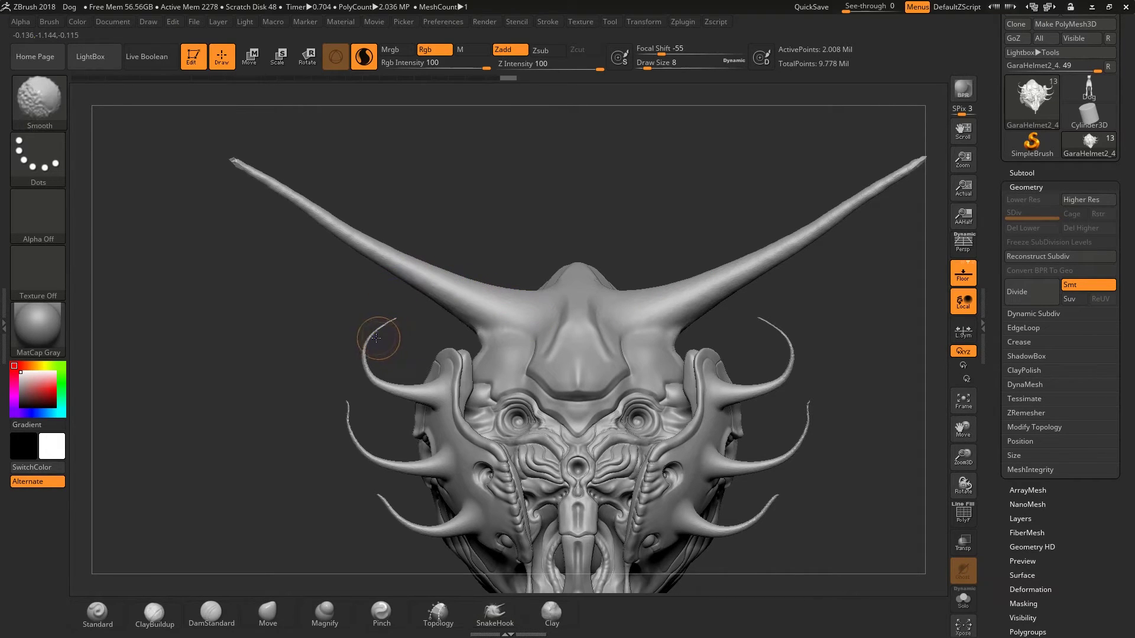
# Smooth the upper two curved side horns down into short spikes
pyautogui.keyDown('shift'); pyautogui.moveTo(411, 325); pyautogui.dragTo(409, 323); pyautogui.keyUp('shift')
pyautogui.keyDown('alt'); pyautogui.moveTo(304, 324); pyautogui.dragTo(342, 544); pyautogui.keyUp('alt')
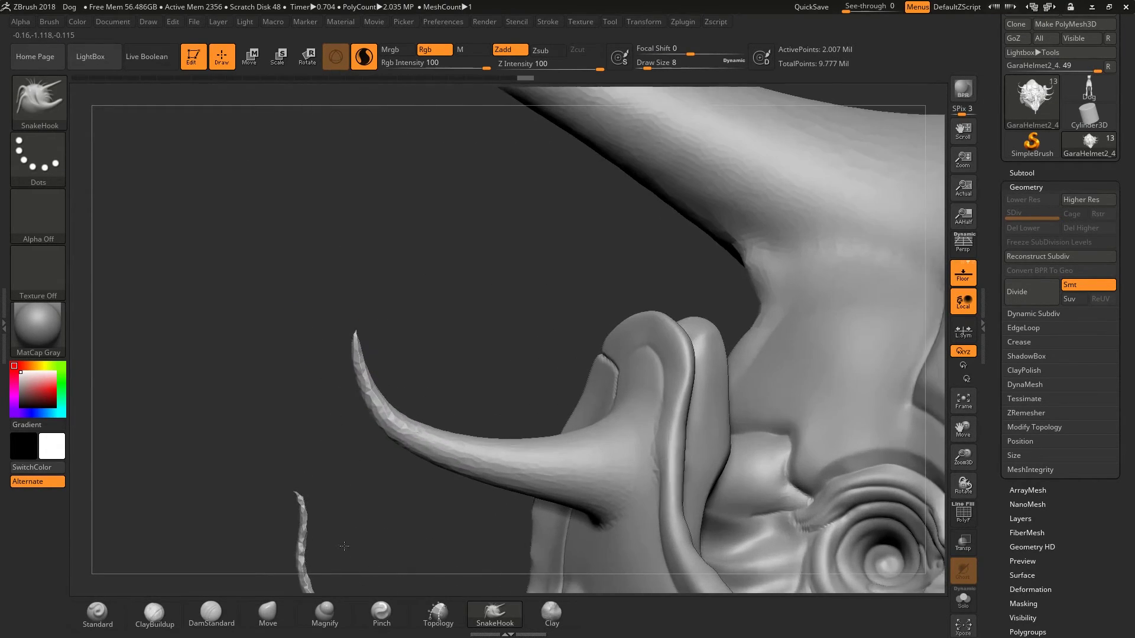
pyautogui.keyDown('shift'); pyautogui.moveTo(368, 377); pyautogui.dragTo(404, 420); pyautogui.keyUp('shift')
pyautogui.keyDown('alt'); pyautogui.moveTo(452, 321); pyautogui.dragTo(454, 129); pyautogui.keyUp('alt')
pyautogui.keyDown('shift'); pyautogui.moveTo(304, 356); pyautogui.dragTo(318, 408); pyautogui.keyUp('shift')
pyautogui.moveTo(352, 448)
pyautogui.keyDown('shift'); pyautogui.mouseDown()
pyautogui.moveTo(431, 508)
pyautogui.moveTo(453, 492)
pyautogui.mouseUp(); pyautogui.keyUp('shift')
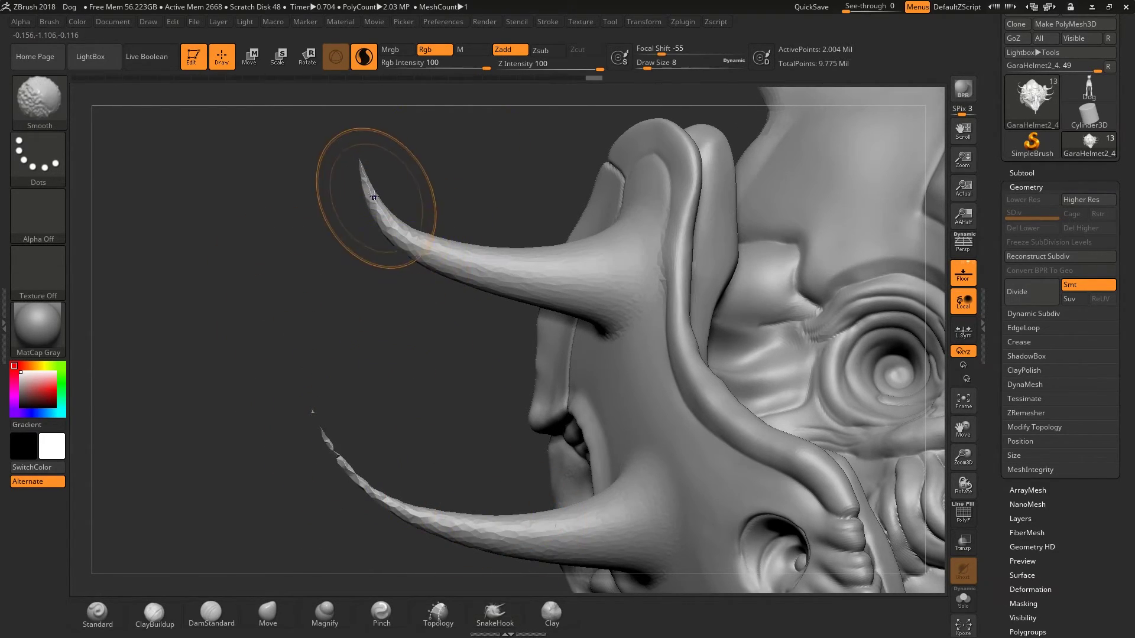
pyautogui.keyDown('shift'); pyautogui.moveTo(374, 203); pyautogui.dragTo(535, 287); pyautogui.keyUp('shift')
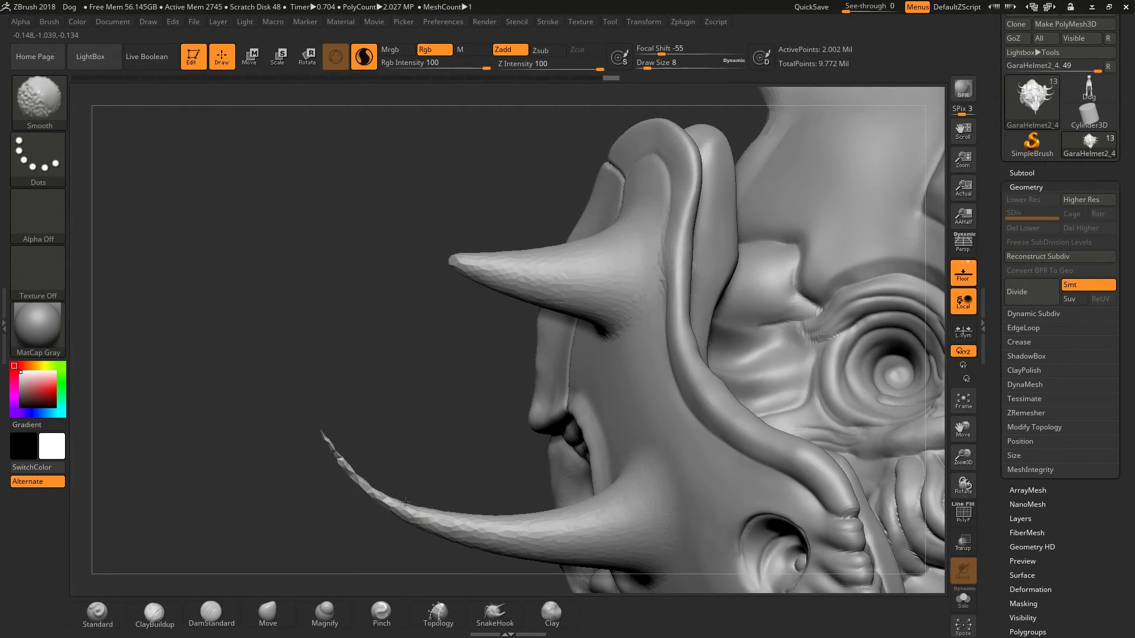
pyautogui.keyDown('shift'); pyautogui.moveTo(344, 479); pyautogui.dragTo(441, 523); pyautogui.keyUp('shift')
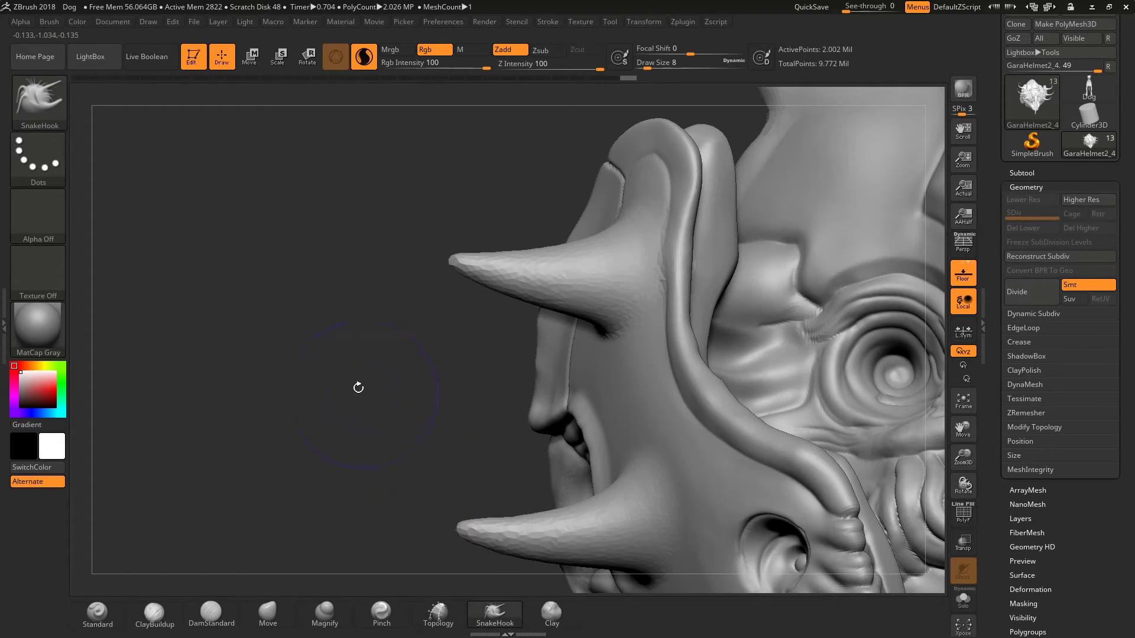
# Smooth the long skull horns and blend their rough bases into the surrounding surface
pyautogui.moveTo(357, 385)
pyautogui.mouseDown()
pyautogui.moveTo(258, 210)
pyautogui.moveTo(286, 254)
pyautogui.mouseUp()
pyautogui.press('shift')
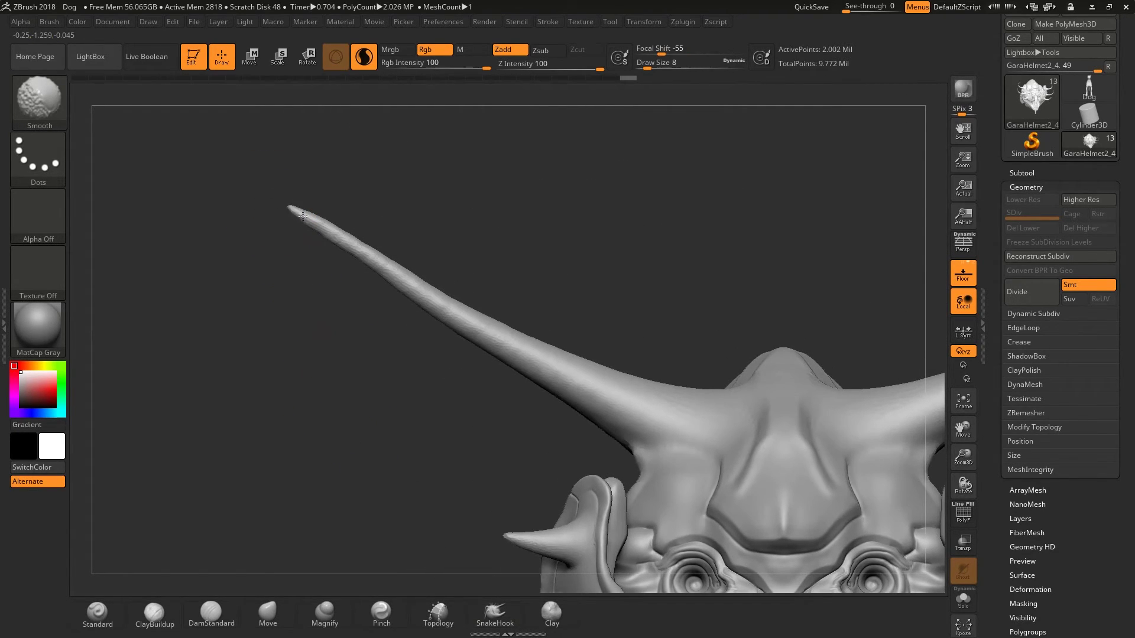
pyautogui.press('f')
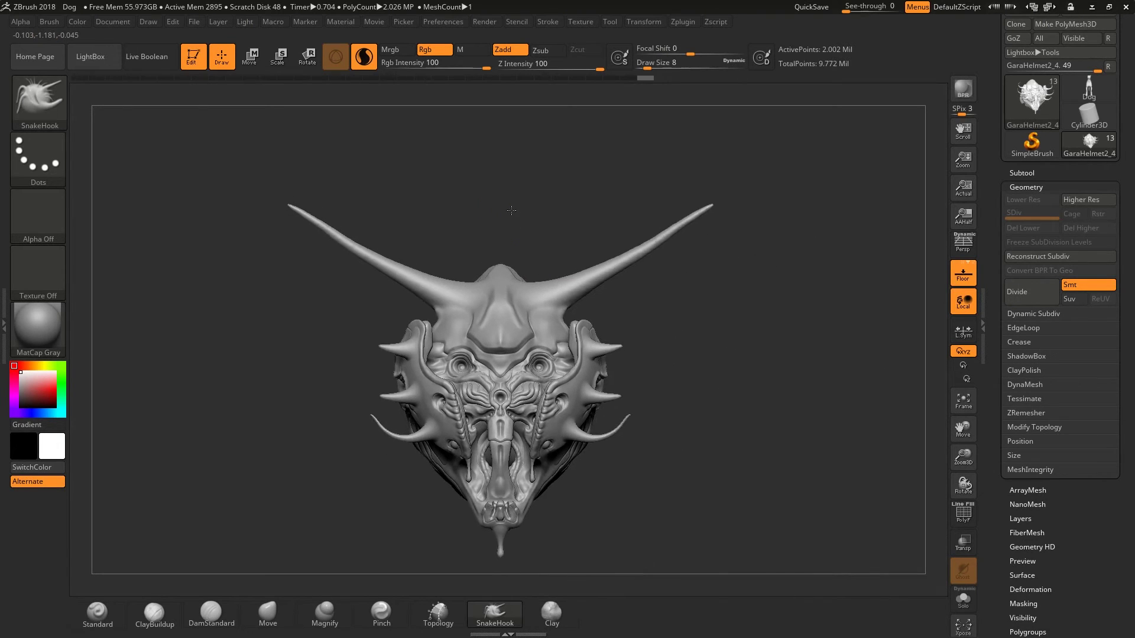
pyautogui.moveTo(494, 204)
pyautogui.mouseDown()
pyautogui.moveTo(506, 174)
pyautogui.moveTo(554, 166)
pyautogui.moveTo(669, 249)
pyautogui.moveTo(595, 228)
pyautogui.moveTo(568, 367)
pyautogui.mouseUp()
pyautogui.press('shift')
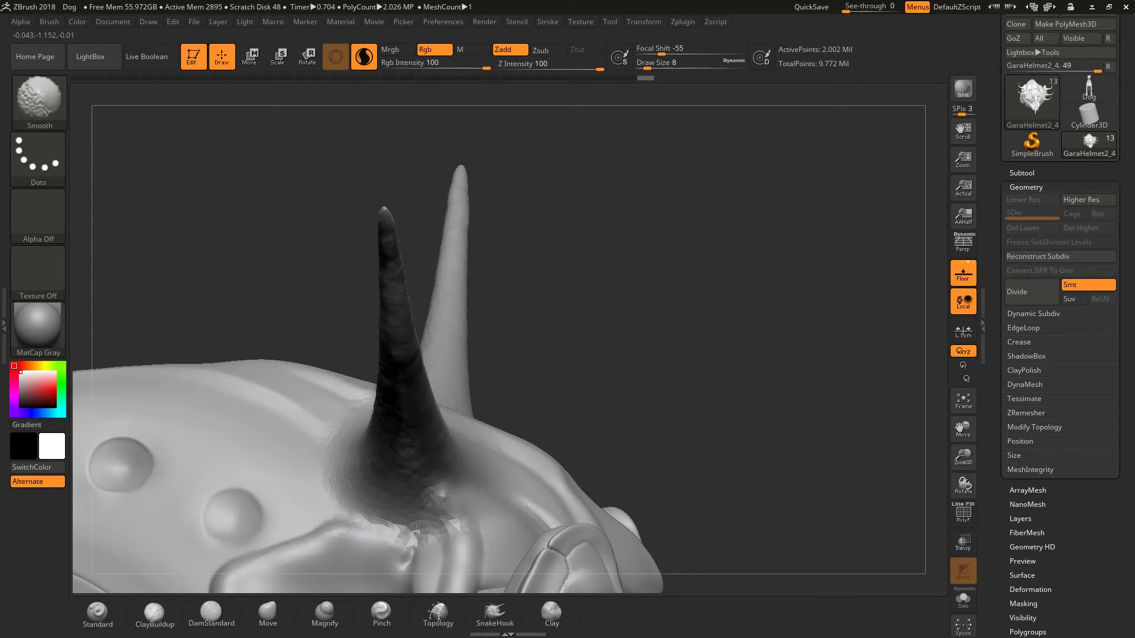
pyautogui.keyDown('shift'); pyautogui.moveTo(457, 488); pyautogui.dragTo(464, 480); pyautogui.keyUp('shift')
pyautogui.moveTo(610, 355)
pyautogui.mouseDown()
pyautogui.moveTo(560, 435)
pyautogui.moveTo(368, 393)
pyautogui.mouseUp()
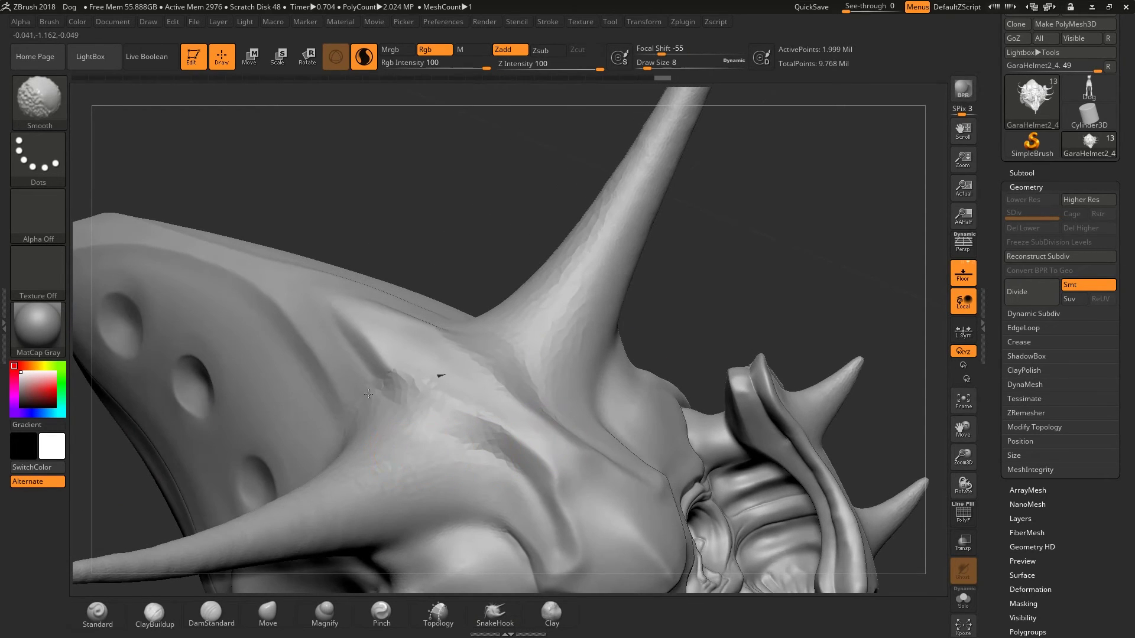
pyautogui.keyDown('ctrl'); pyautogui.moveTo(656, 322); pyautogui.dragTo(637, 221); pyautogui.keyUp('ctrl')
pyautogui.moveTo(601, 263); pyautogui.dragTo(477, 291)
pyautogui.moveTo(723, 340)
pyautogui.mouseDown()
pyautogui.moveTo(712, 296)
pyautogui.moveTo(686, 324)
pyautogui.moveTo(714, 325)
pyautogui.mouseUp()
pyautogui.press('space')
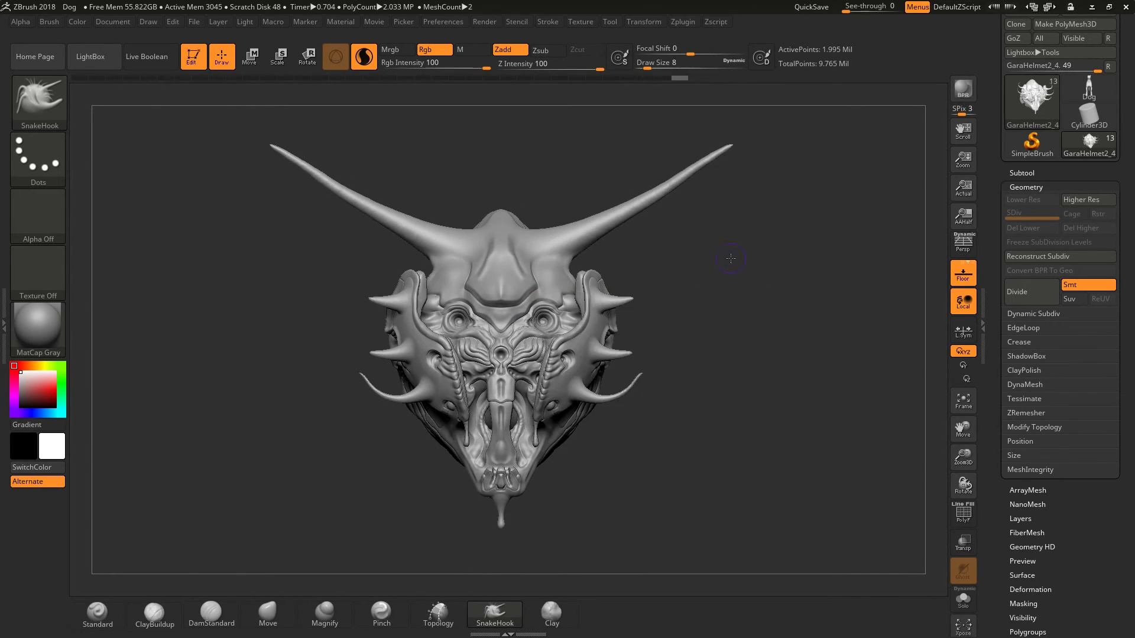
# Cycle through the available interface layouts, load the Default layout and turn the head to an angled view
pyautogui.click(365, 56)
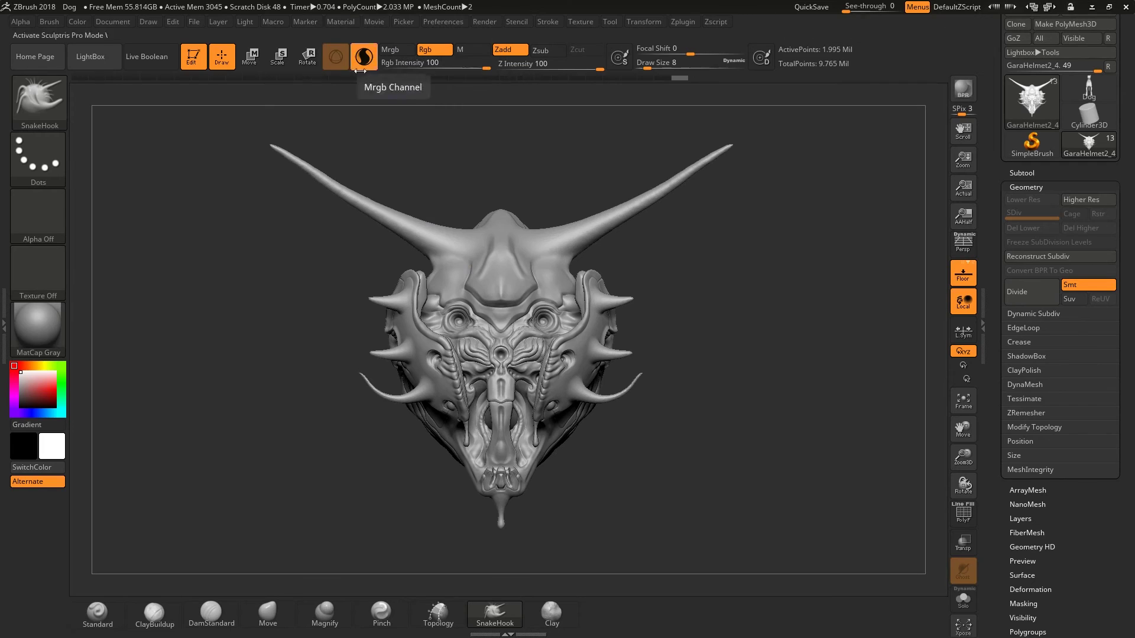
pyautogui.click(1049, 7)
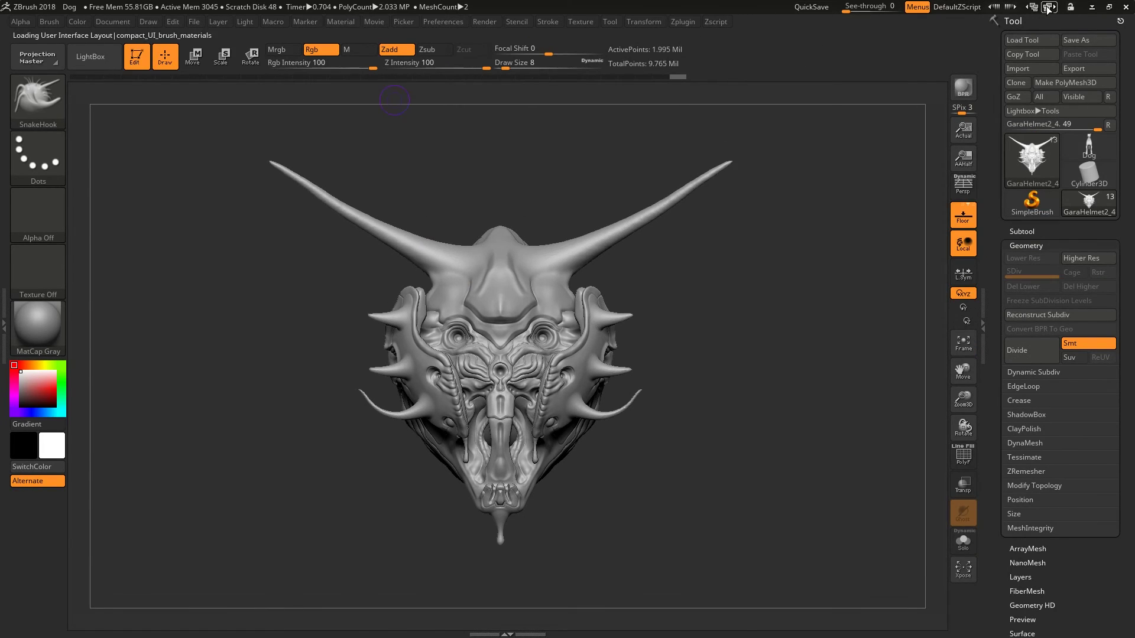
pyautogui.click(1048, 7)
pyautogui.click(1049, 7)
pyautogui.click(1047, 7)
pyautogui.click(1047, 7)
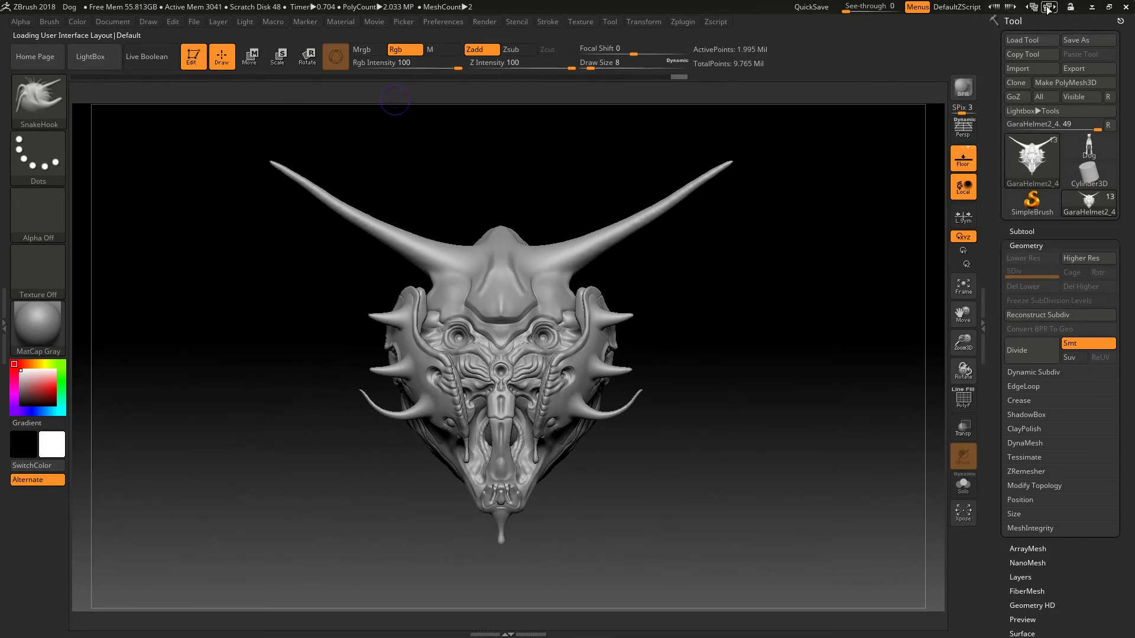
pyautogui.click(1048, 7)
pyautogui.click(1047, 7)
pyautogui.click(1048, 7)
pyautogui.click(1048, 7)
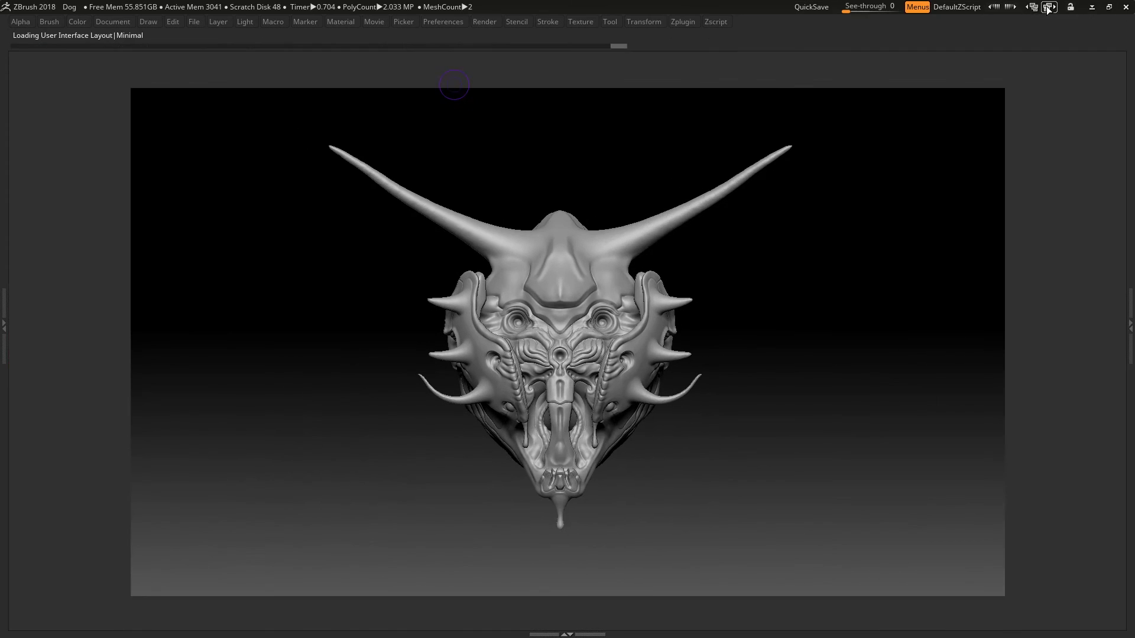
pyautogui.click(1047, 7)
pyautogui.moveTo(706, 216); pyautogui.dragTo(752, 284)
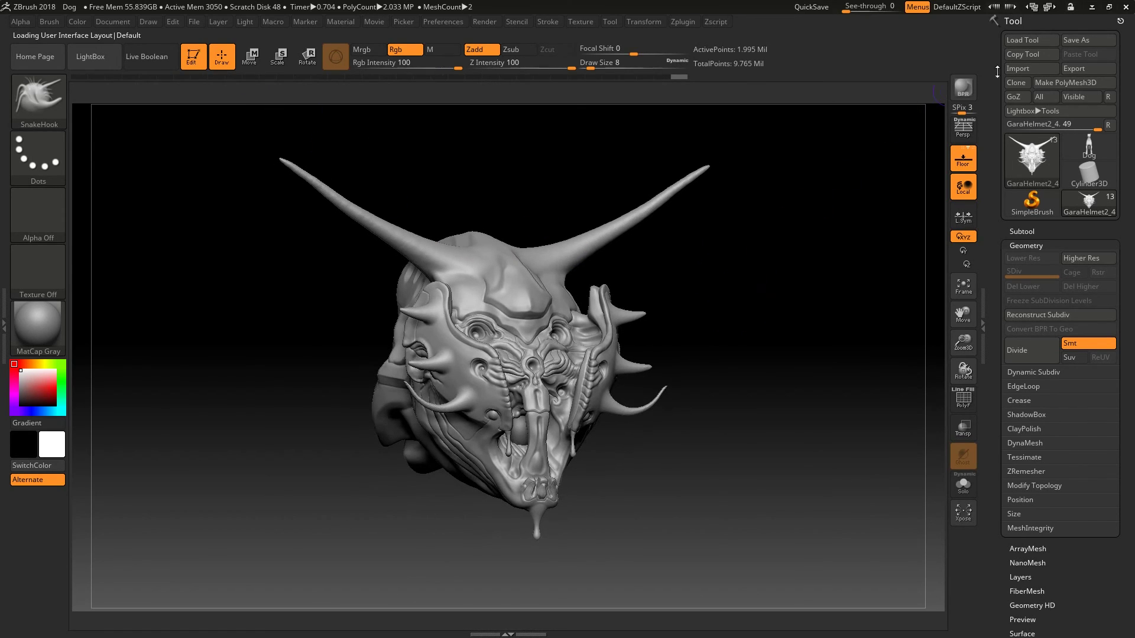